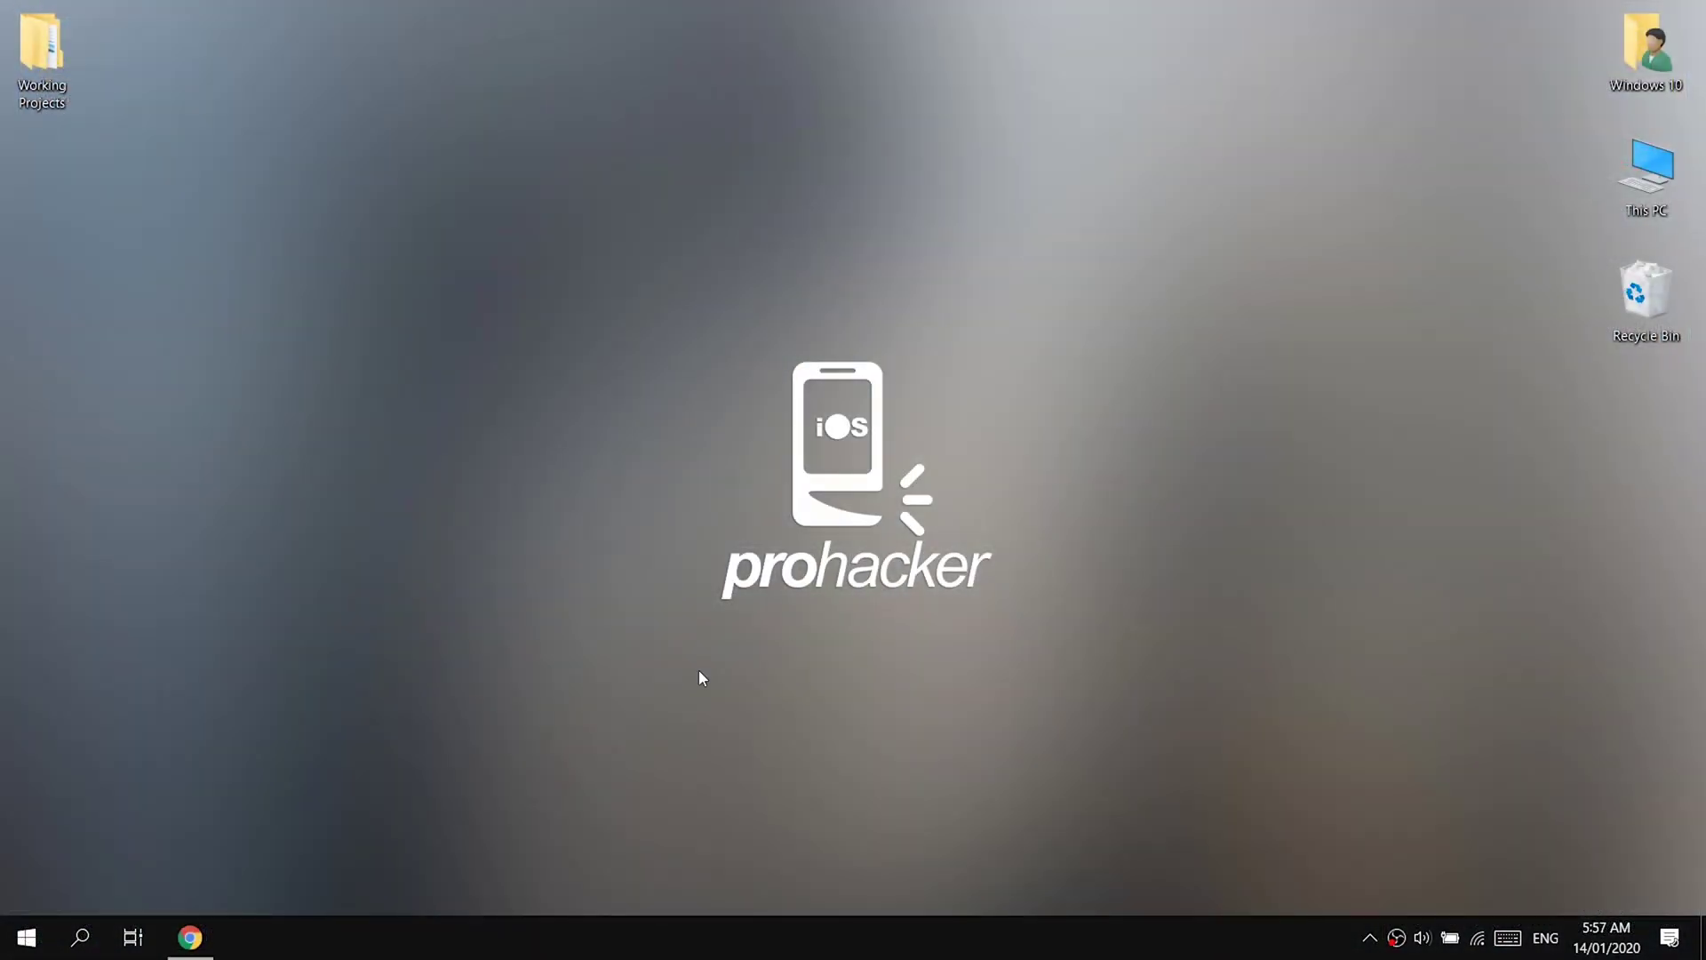
- Bring Chrome to the front from the taskbar, showing the Google homepage
click(192, 938)
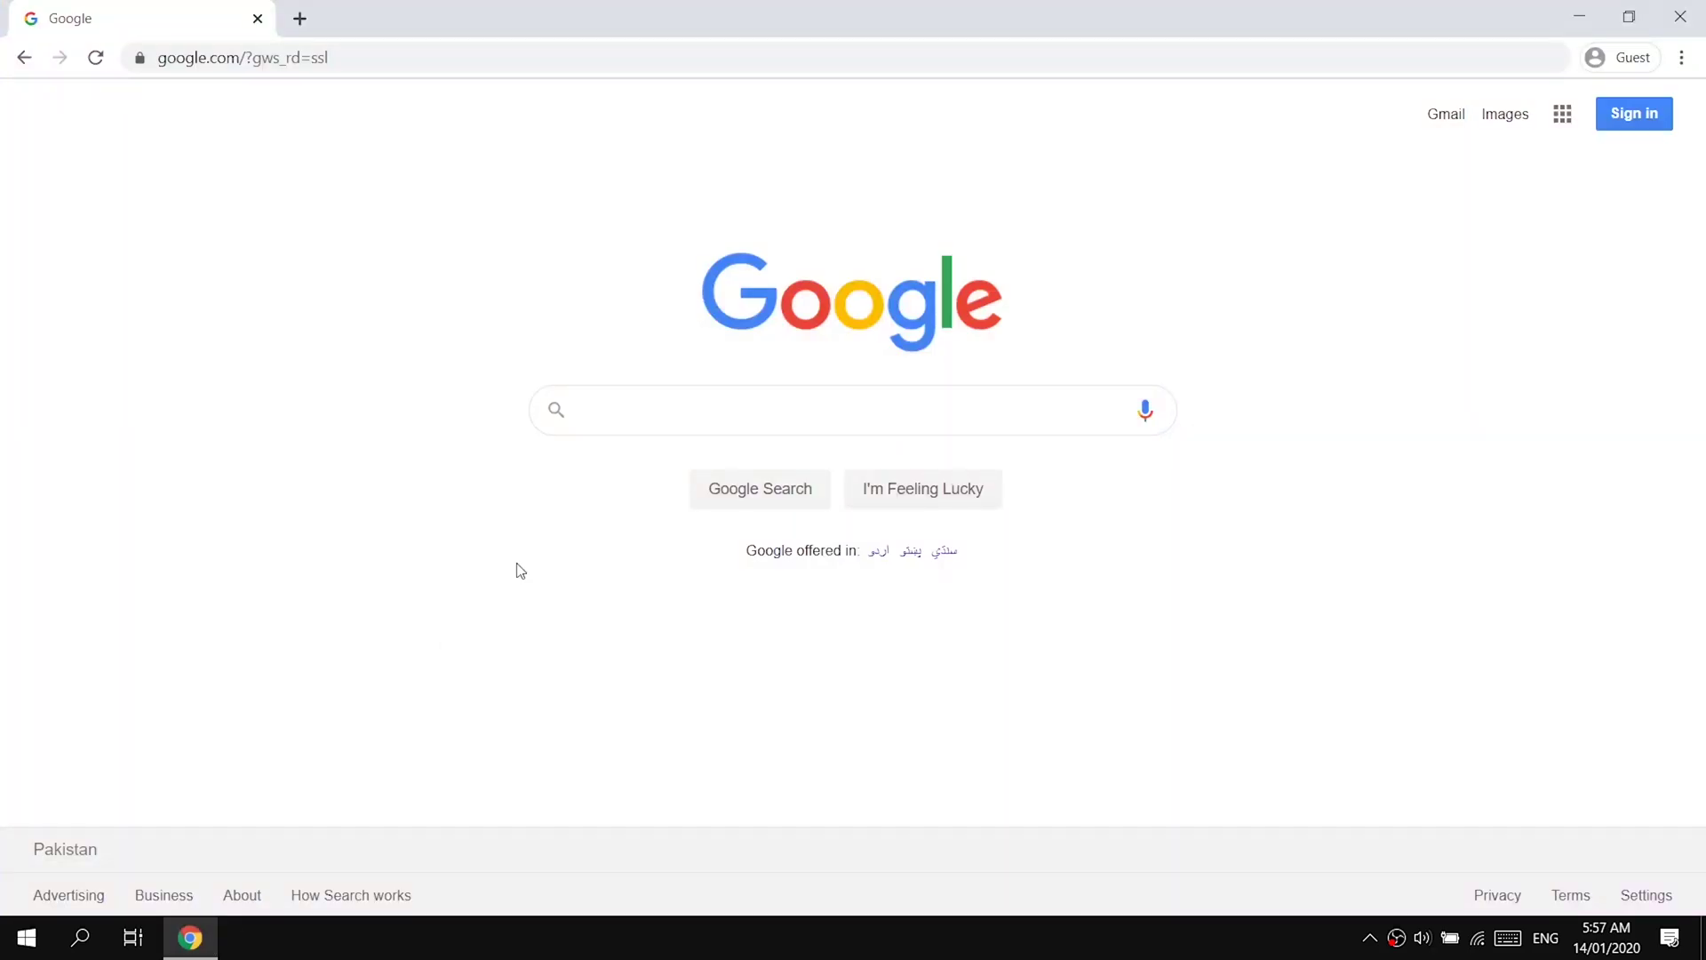
- Search Google for 'wondershare recoverit'
click(591, 428)
text(wondershare )
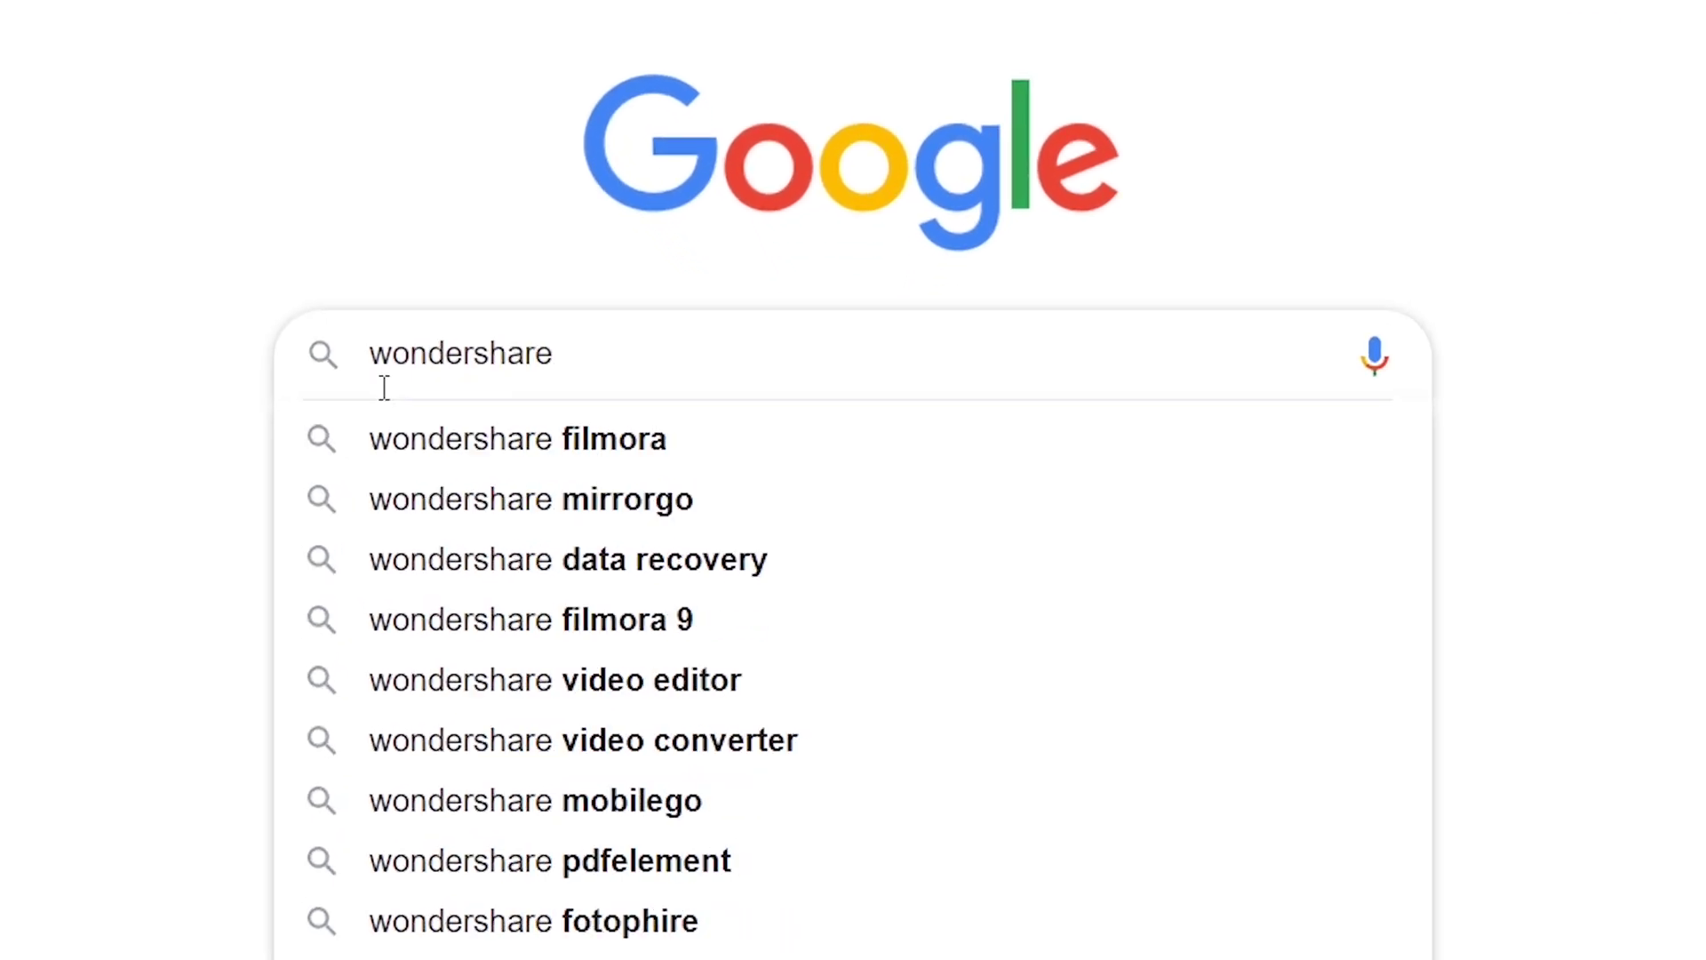
text(recoverit)
key(Return)
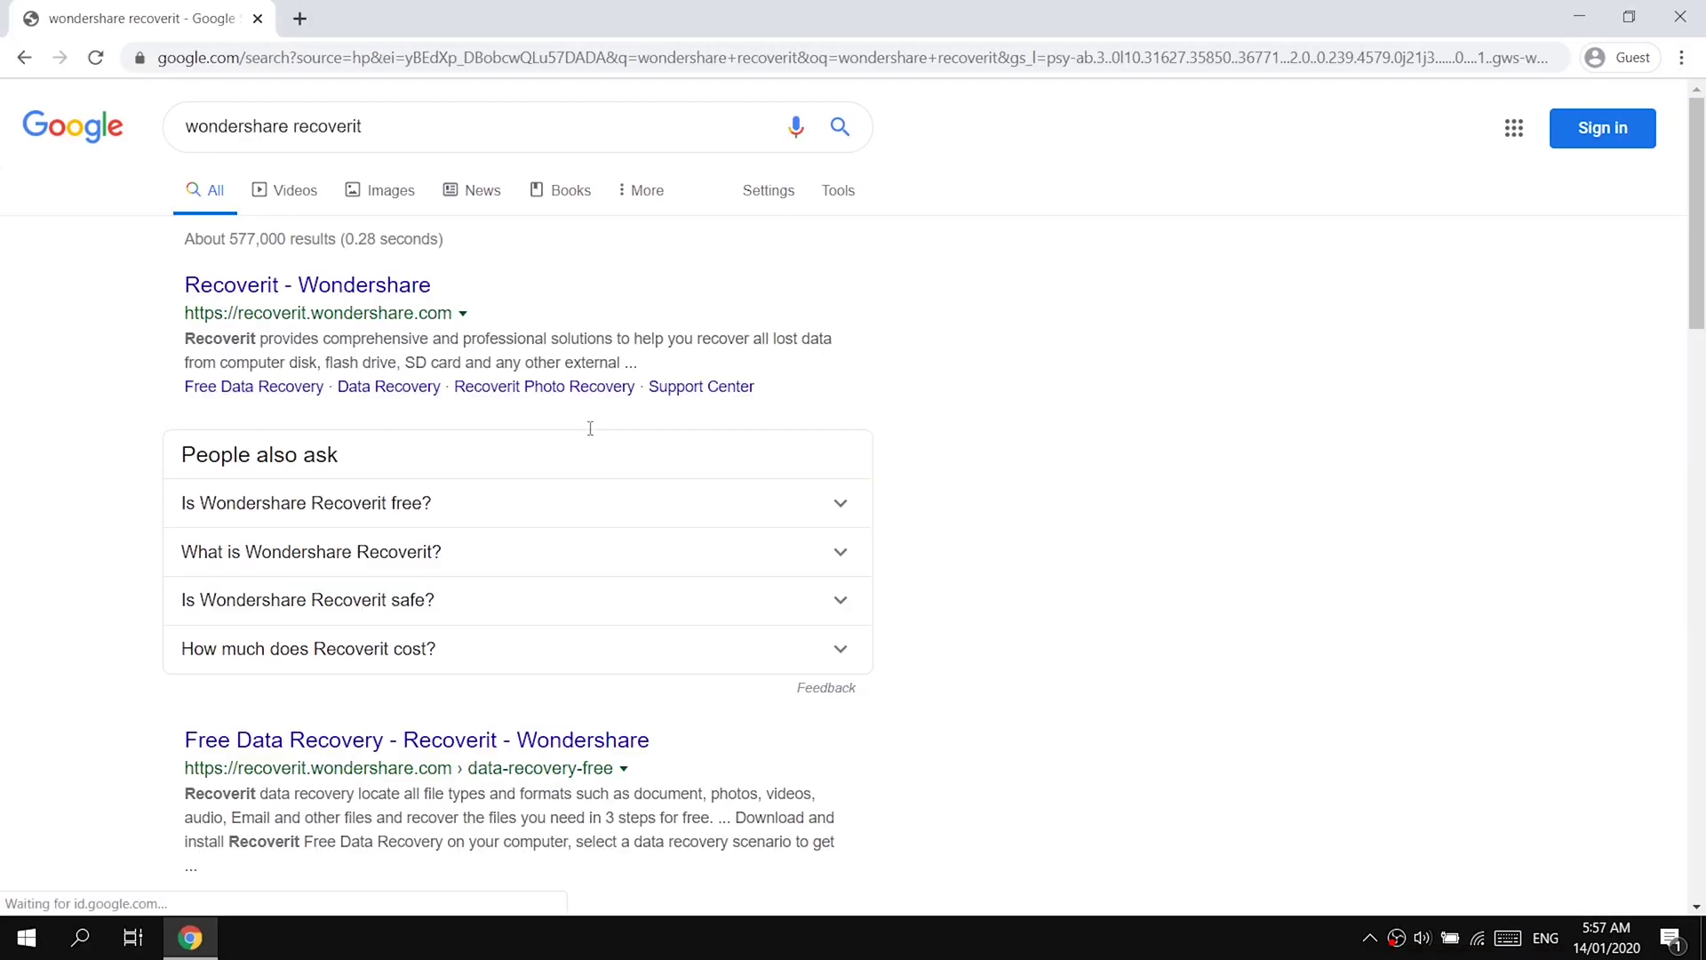
- Open the official Recoverit website and download the recoverit_setup installer
click(315, 285)
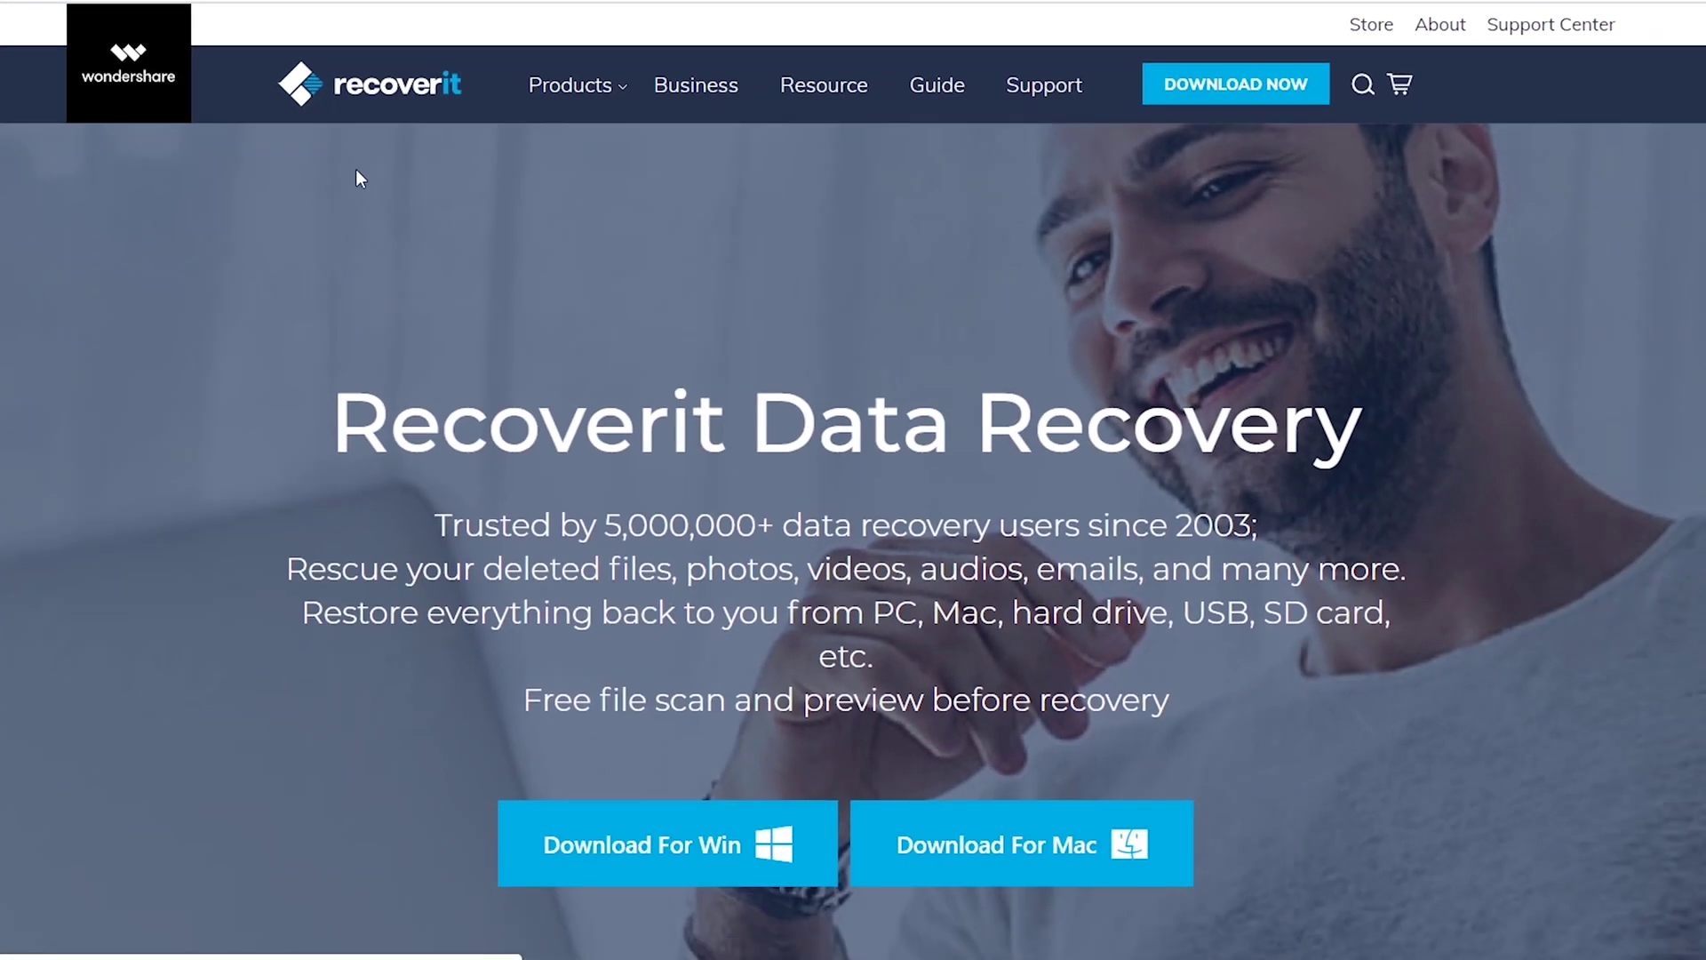
mouse_move(557, 105)
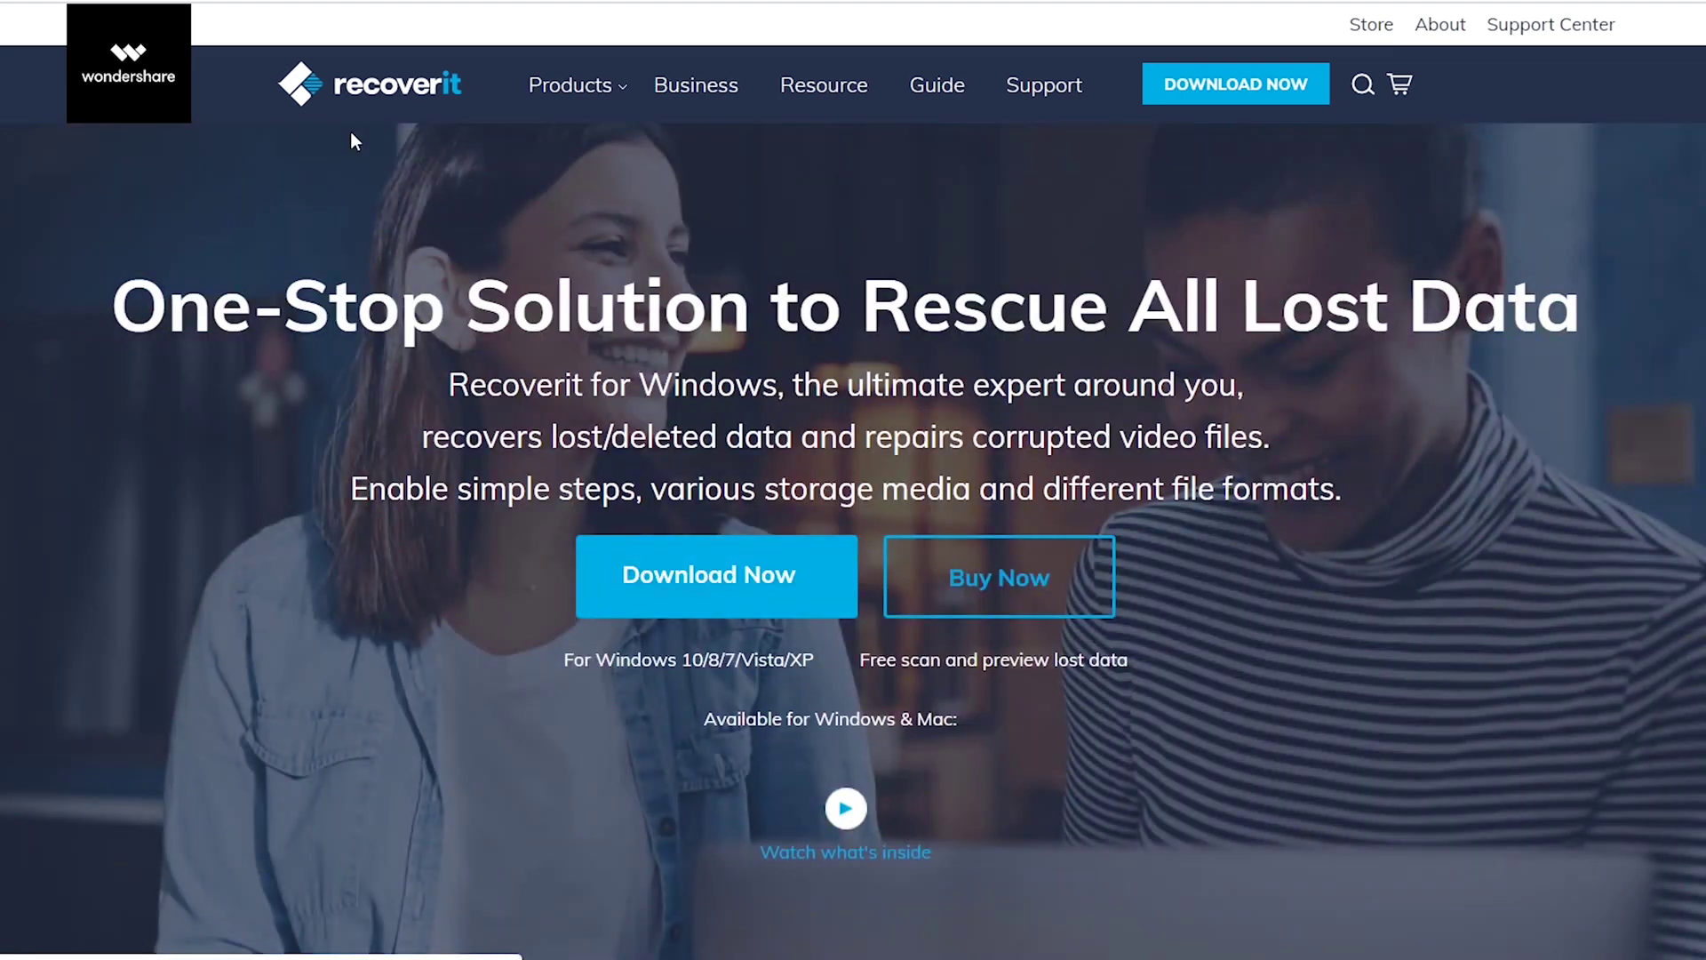
click(775, 613)
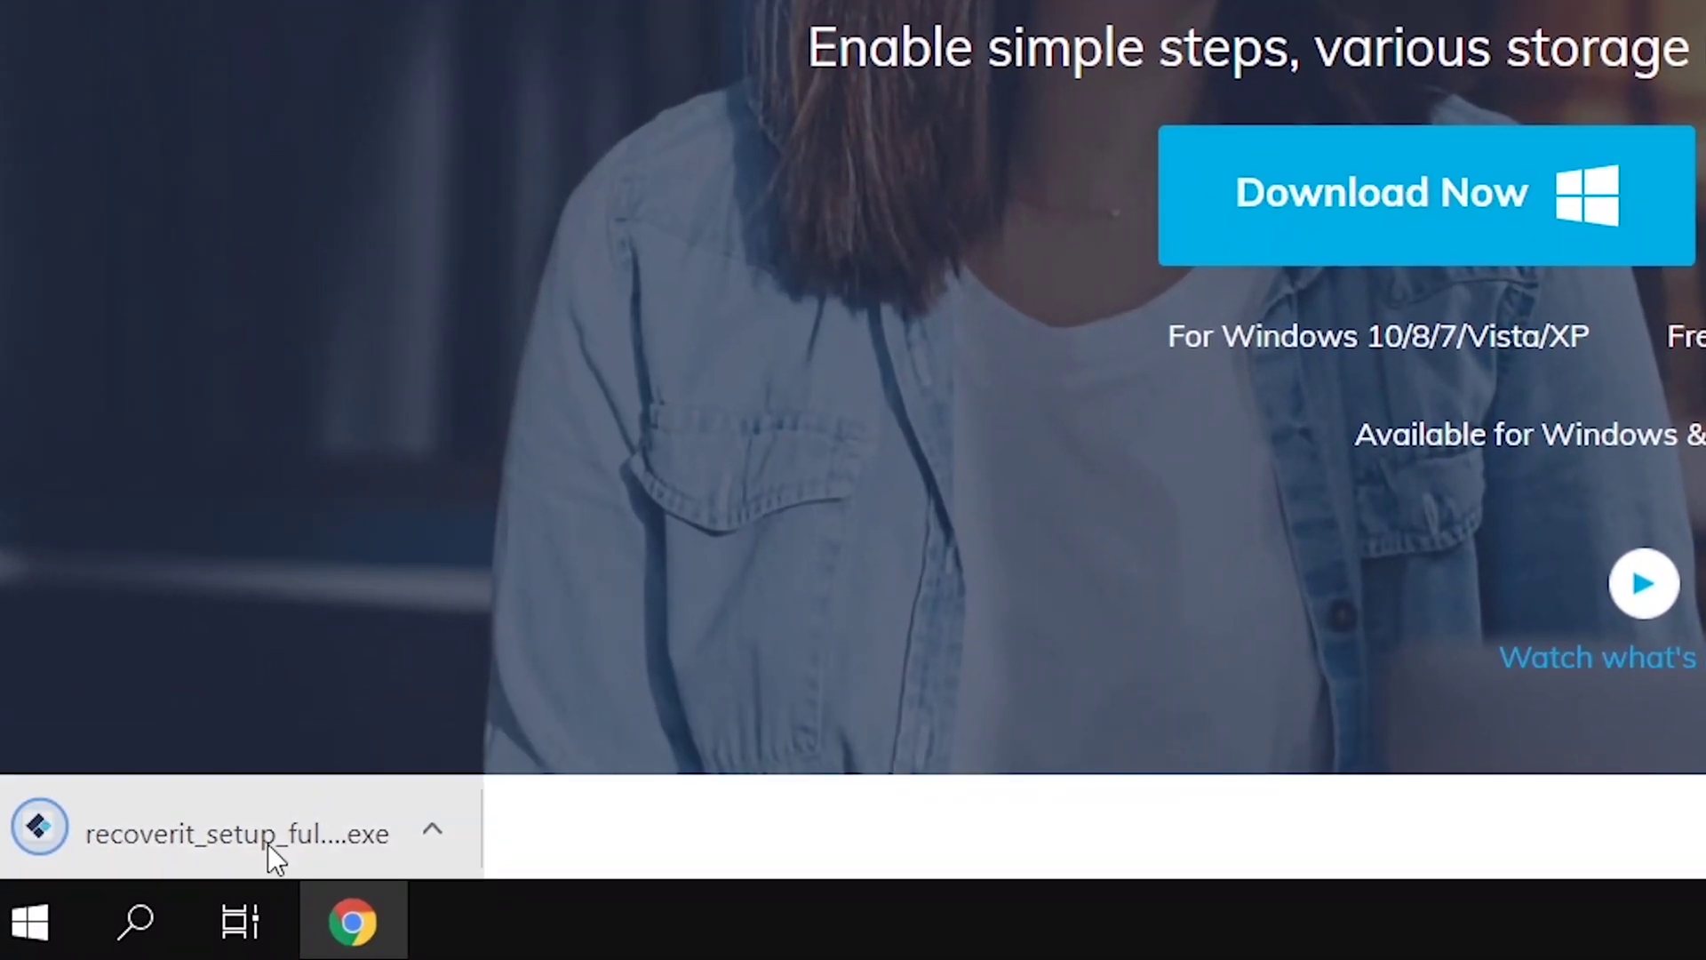
- Install and launch Recoverit from recoverit_setup, then open This PC to see drives E: and F:
click(266, 839)
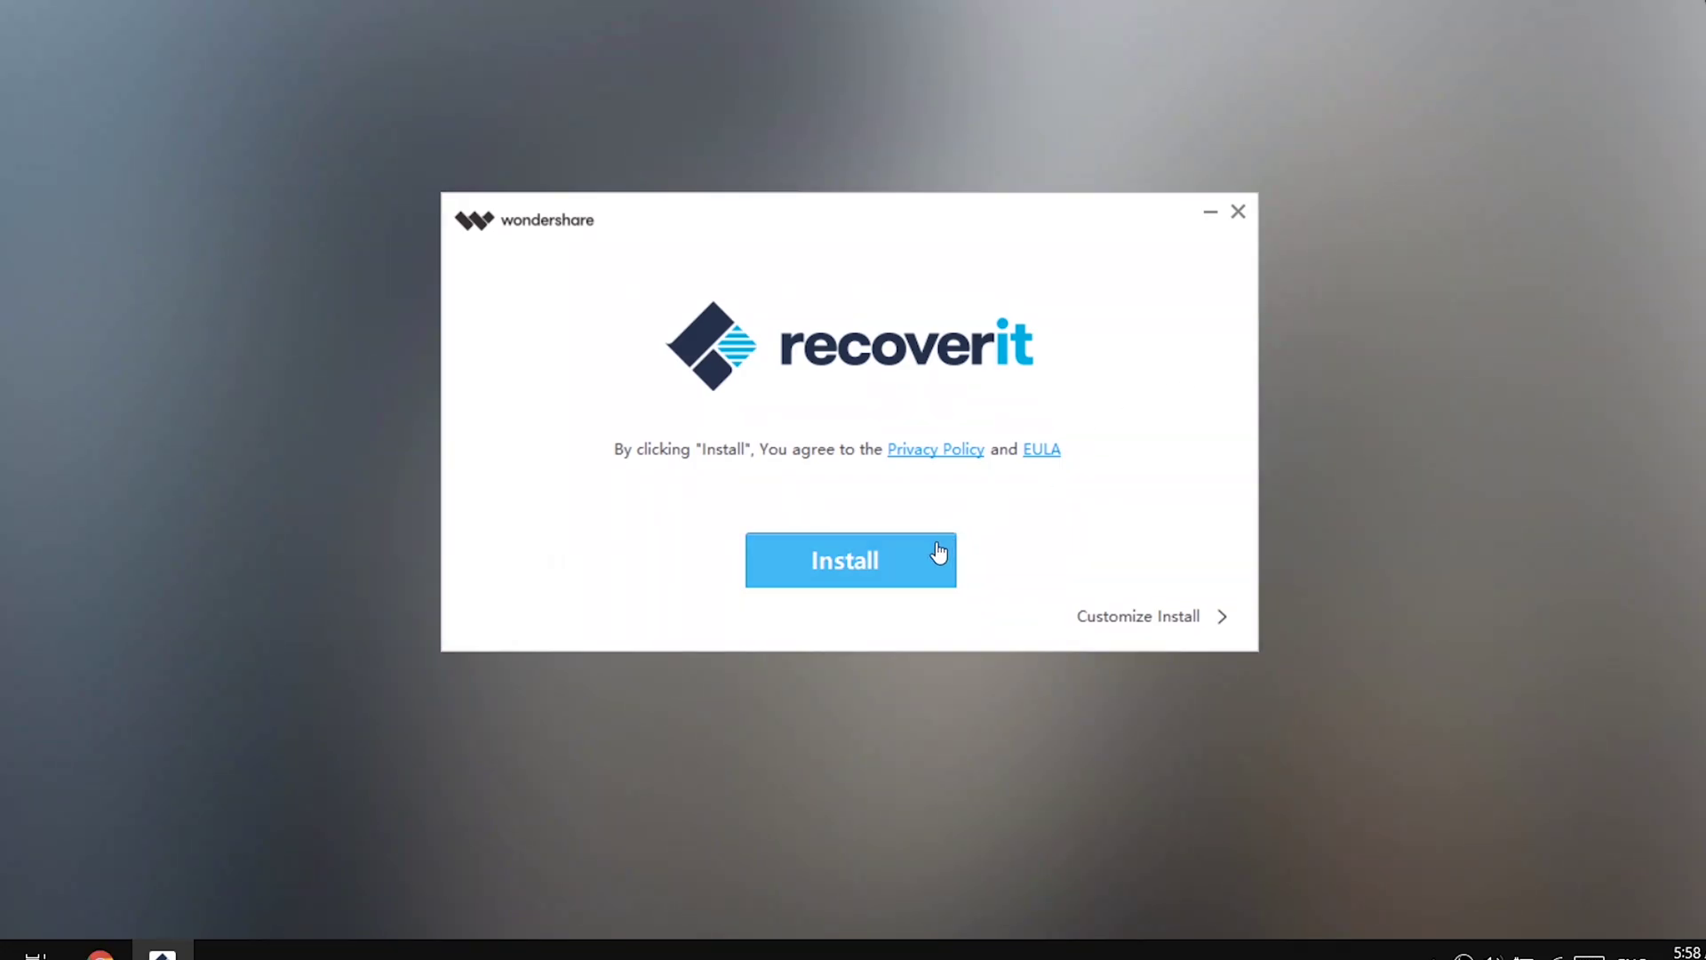
click(938, 552)
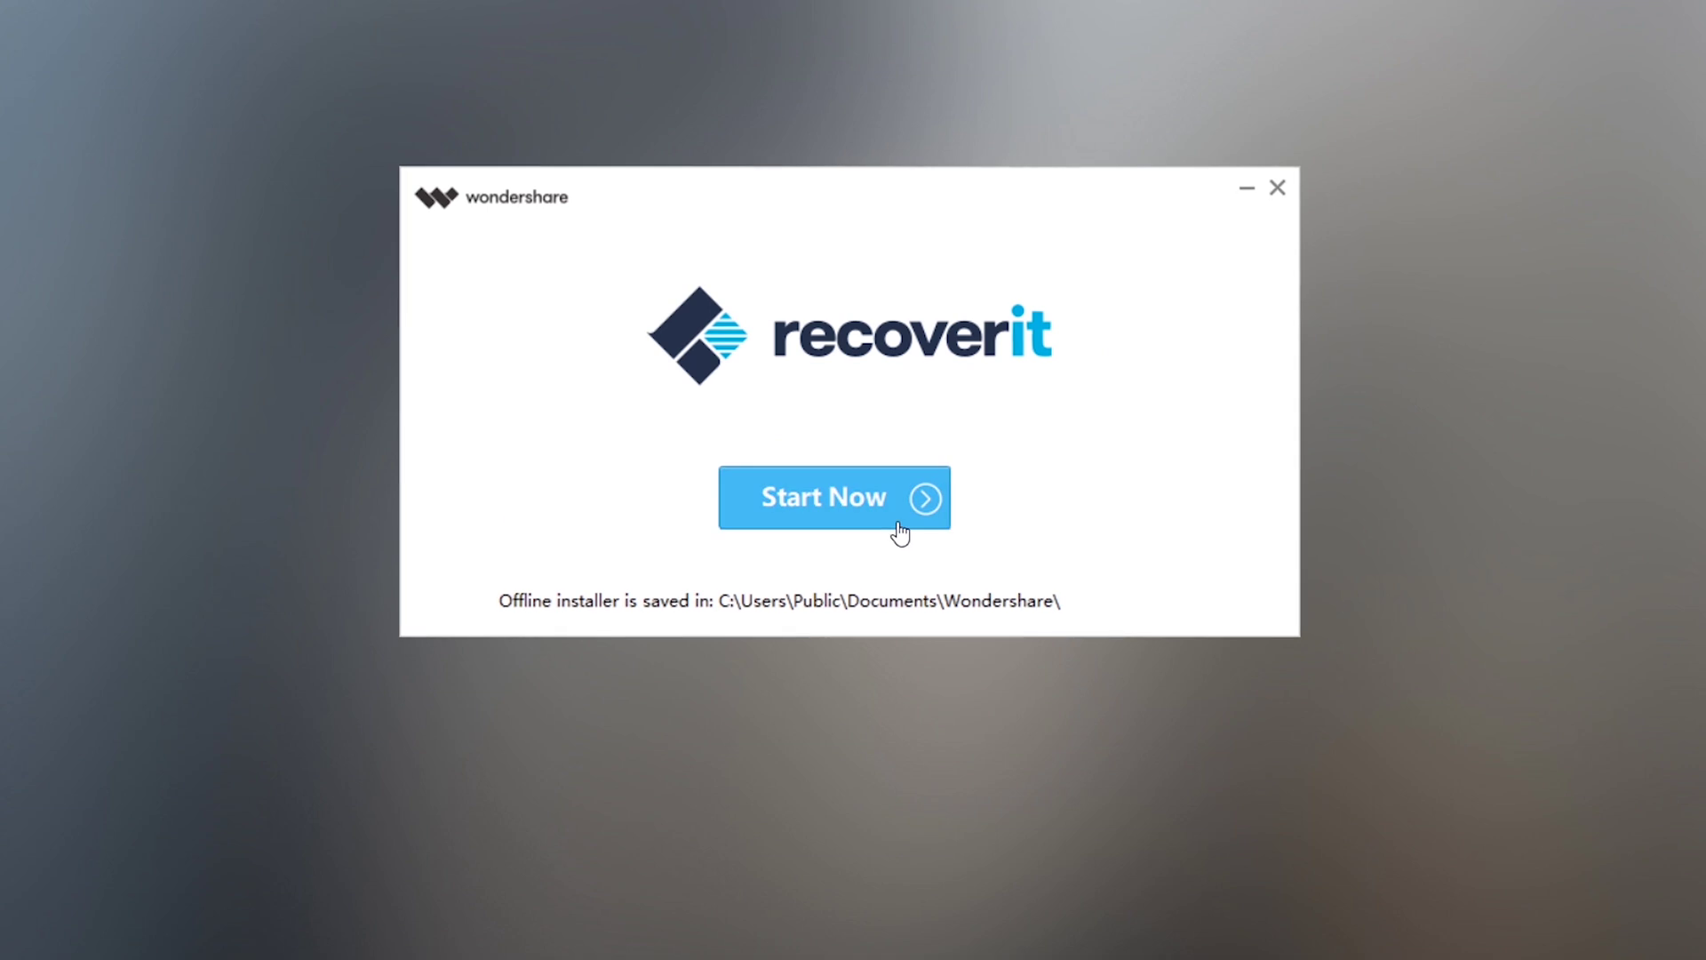
click(898, 522)
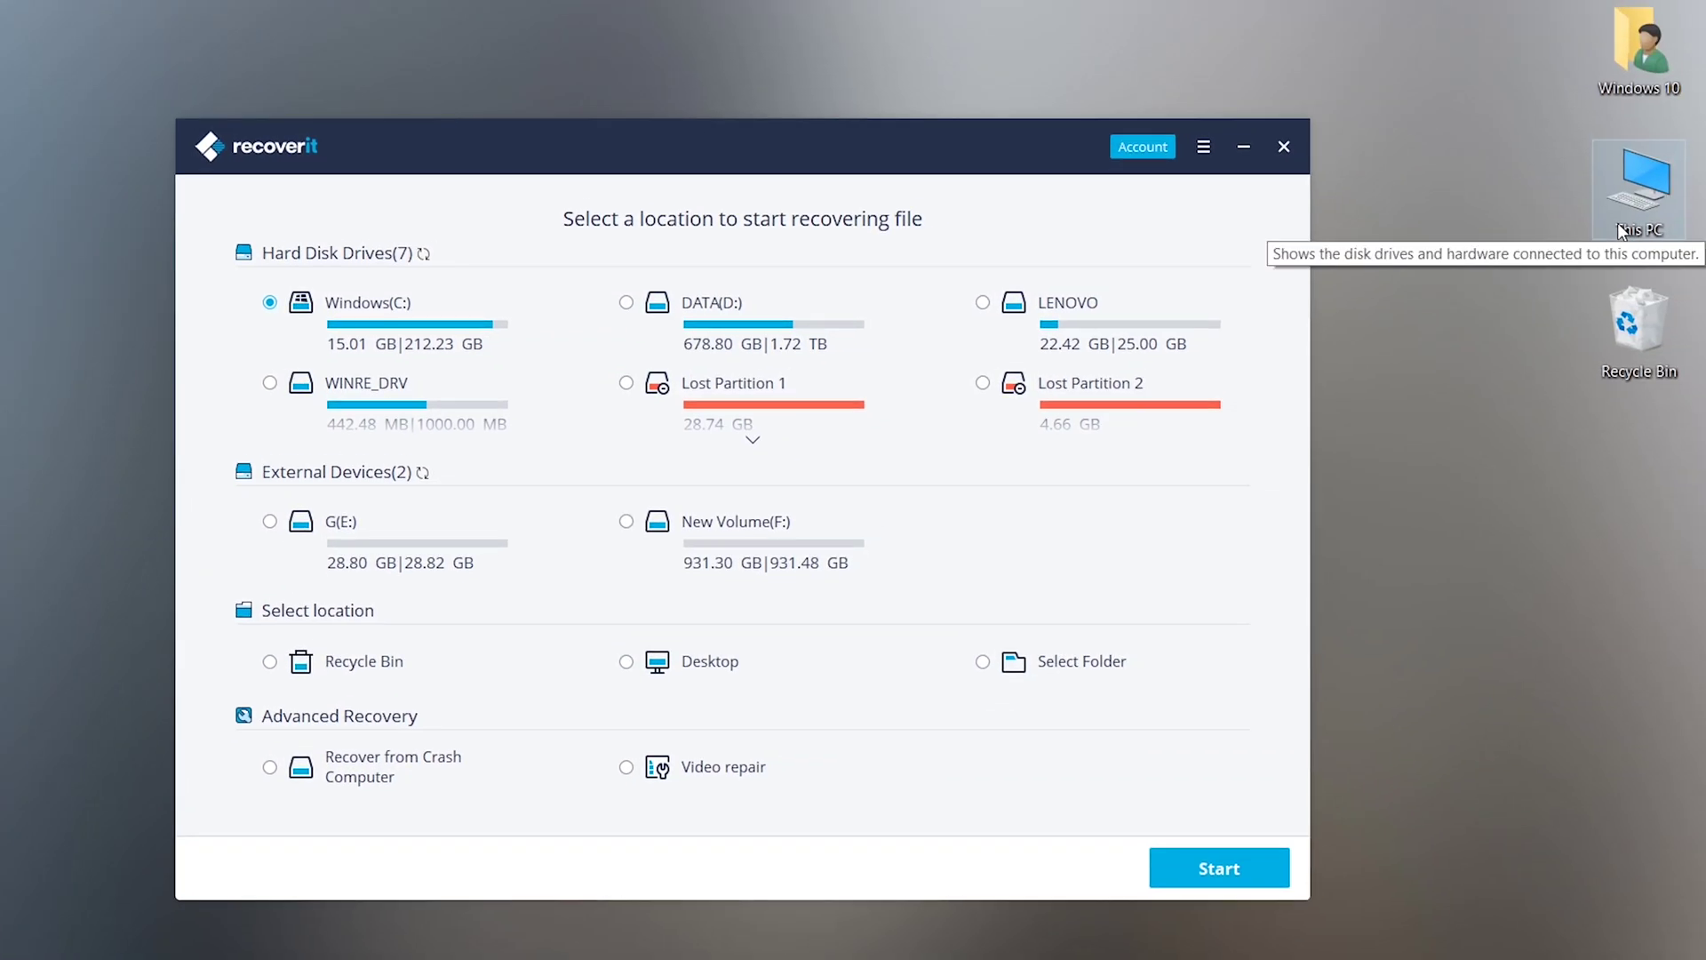
double_click(1622, 229)
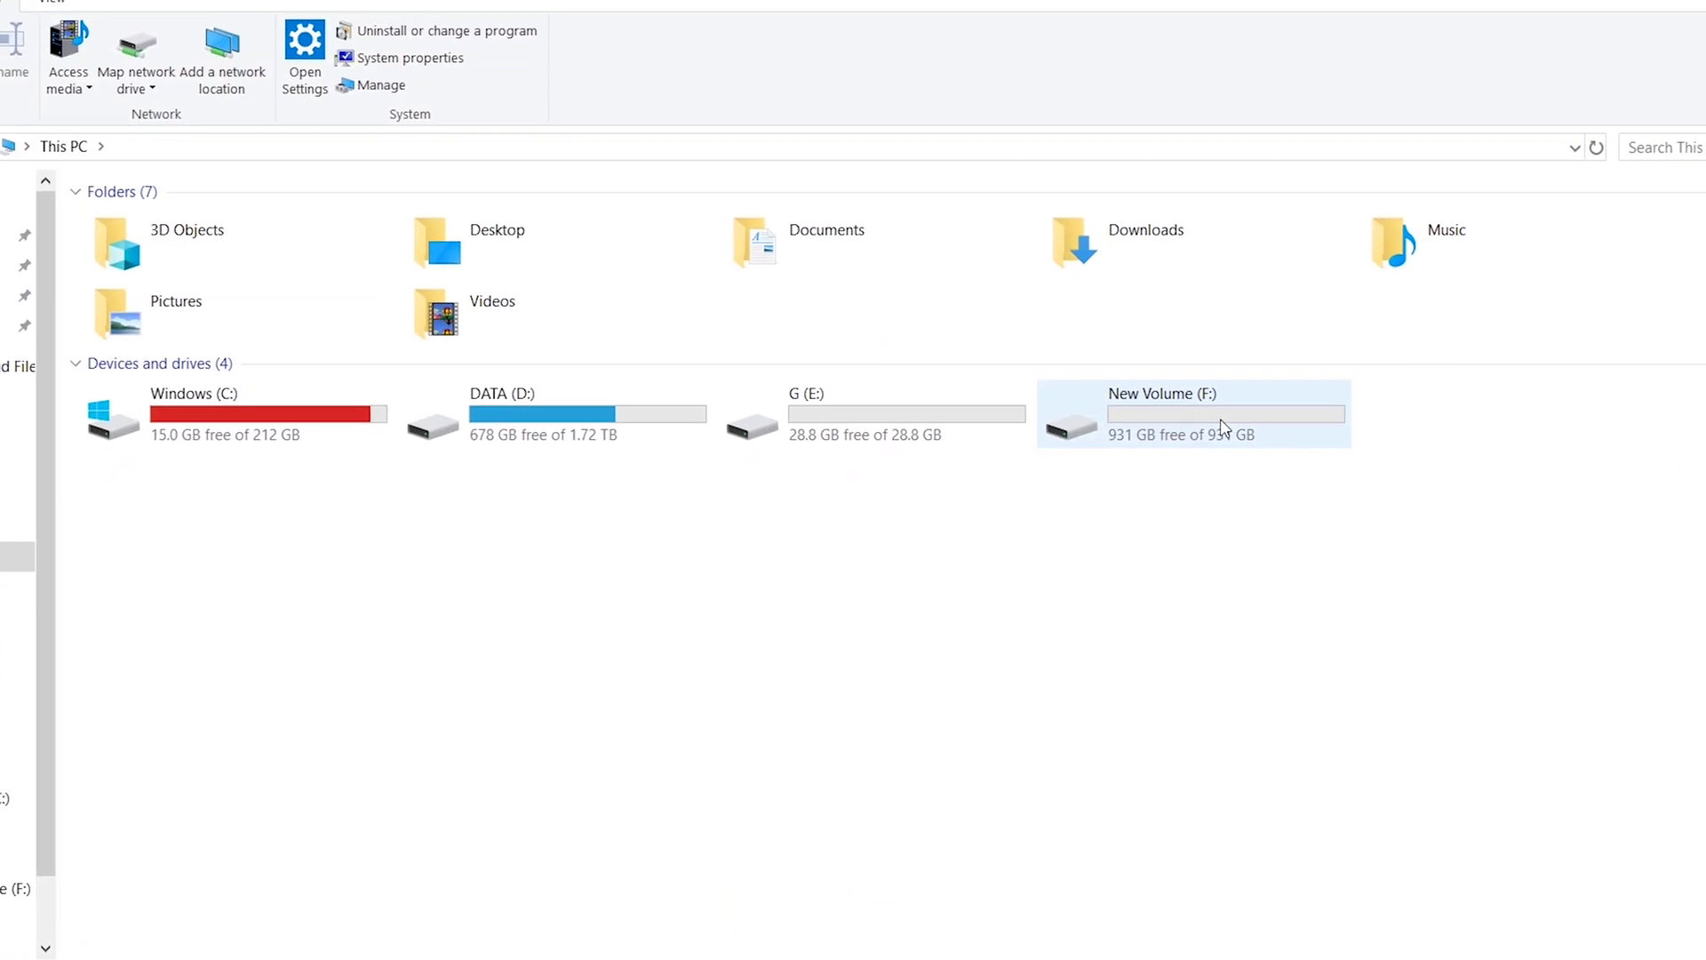
click(844, 409)
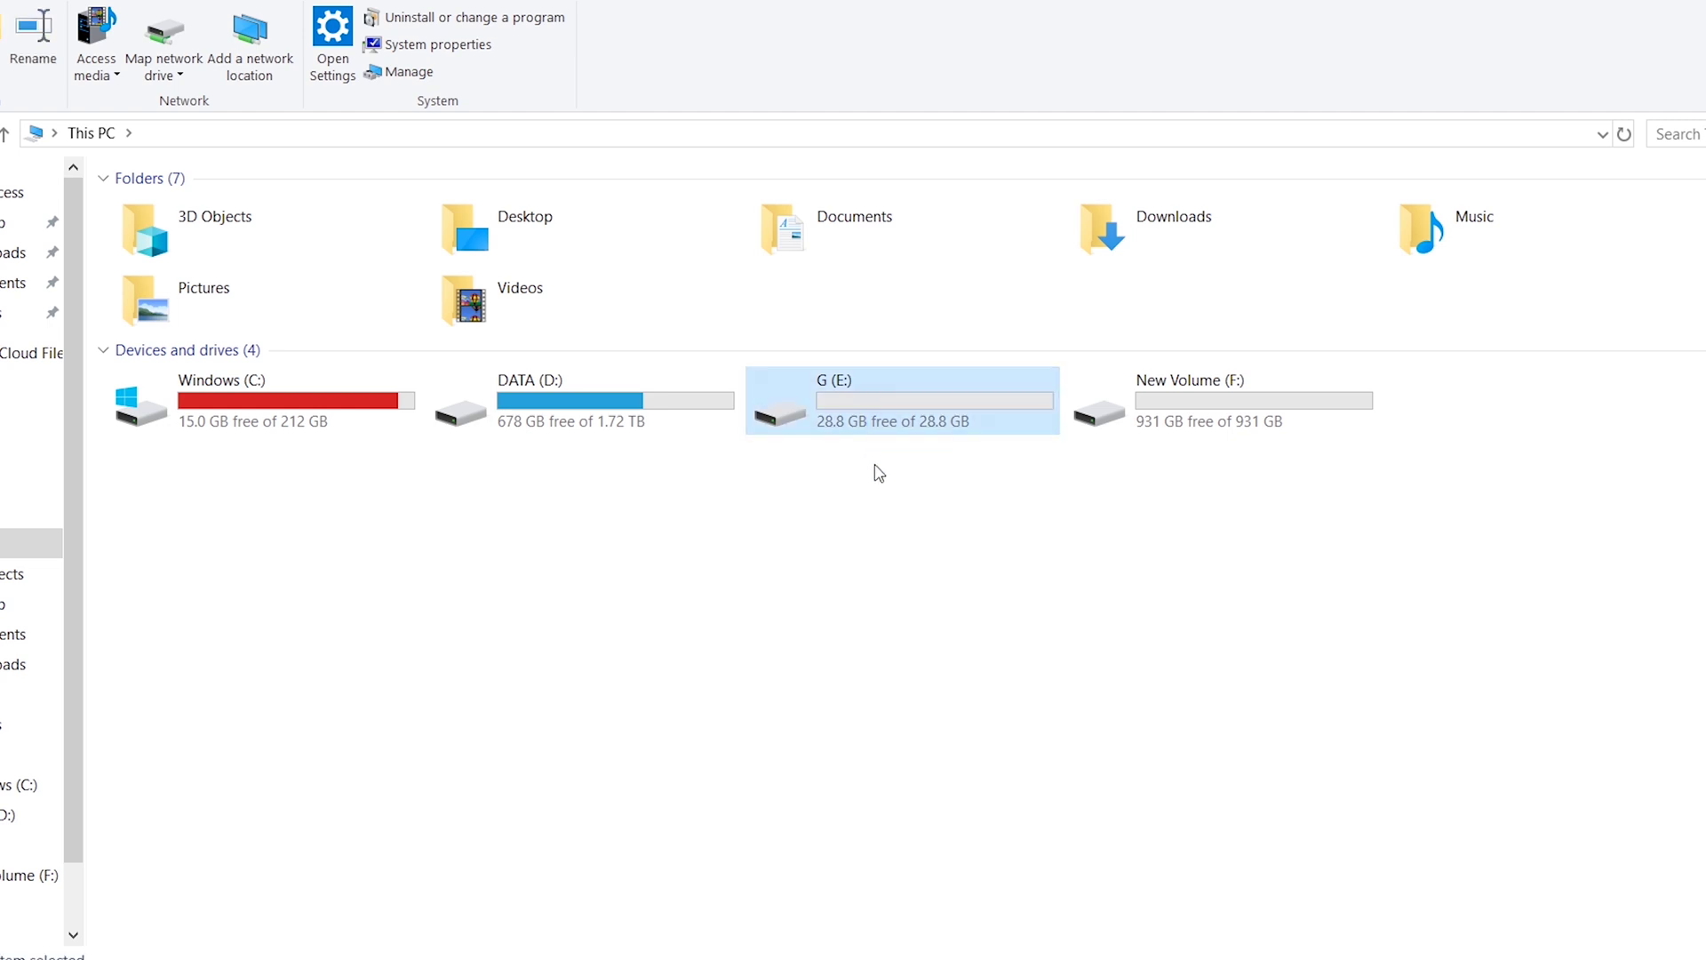
double_click(897, 425)
drag(923, 639, 298, 122)
key(BackSpace)
click(890, 526)
click(877, 413)
click(900, 512)
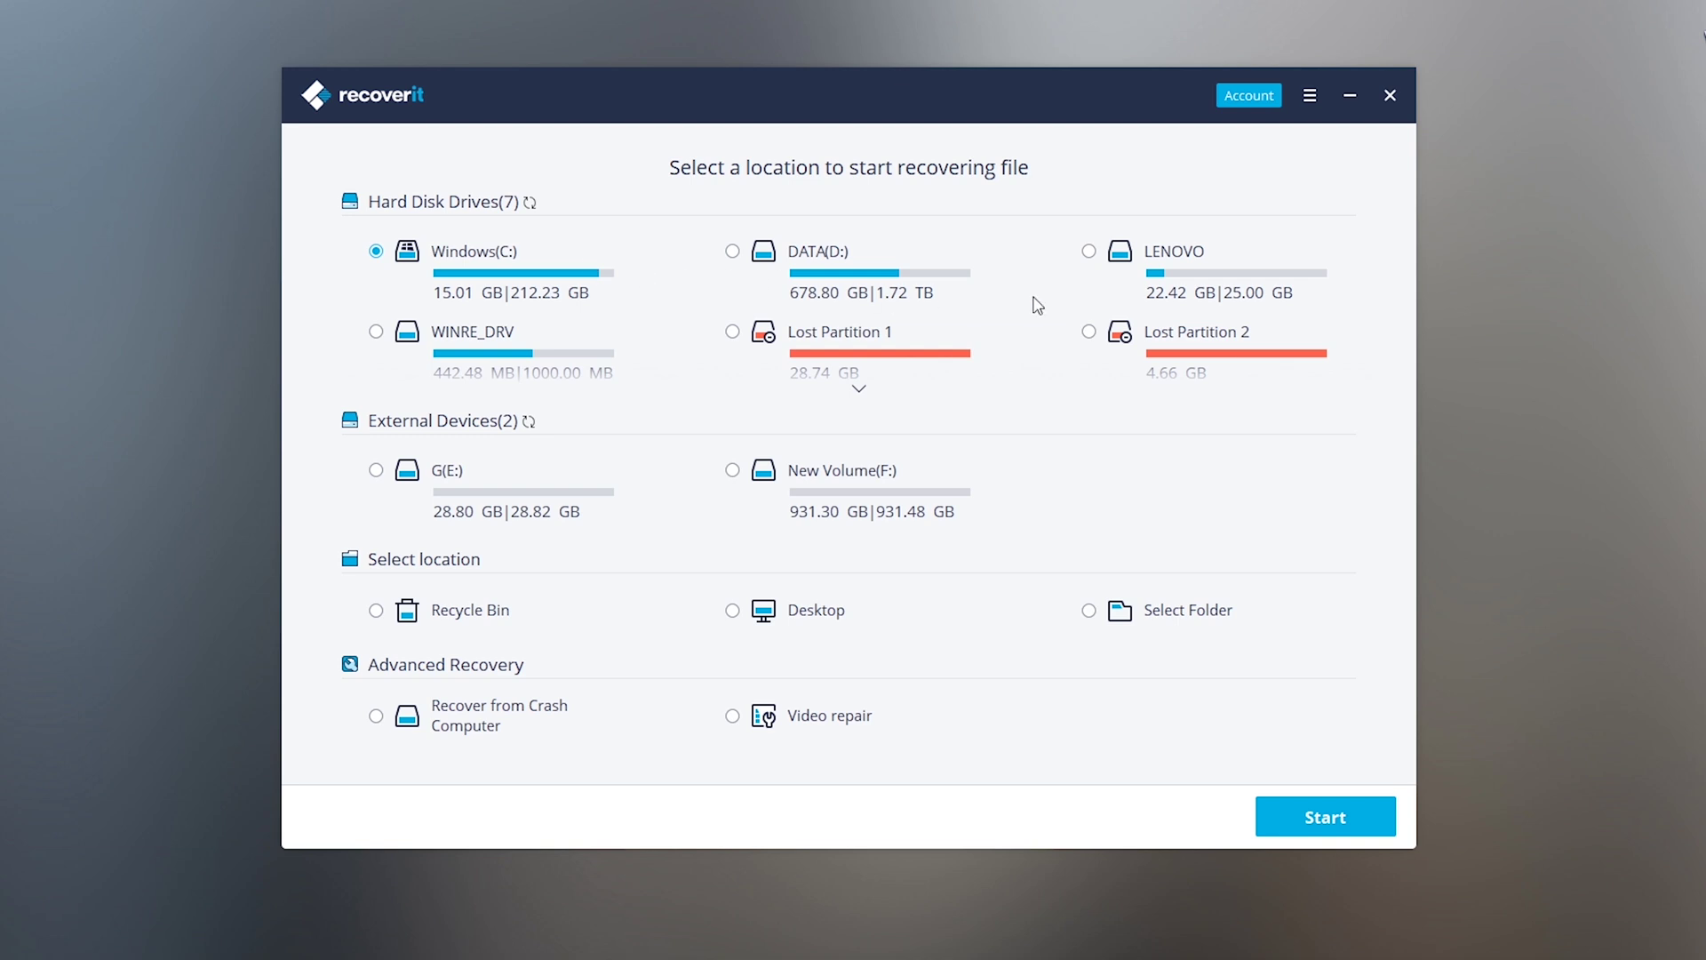
- Expand the drive list and scan the external G(E:) drive
click(864, 394)
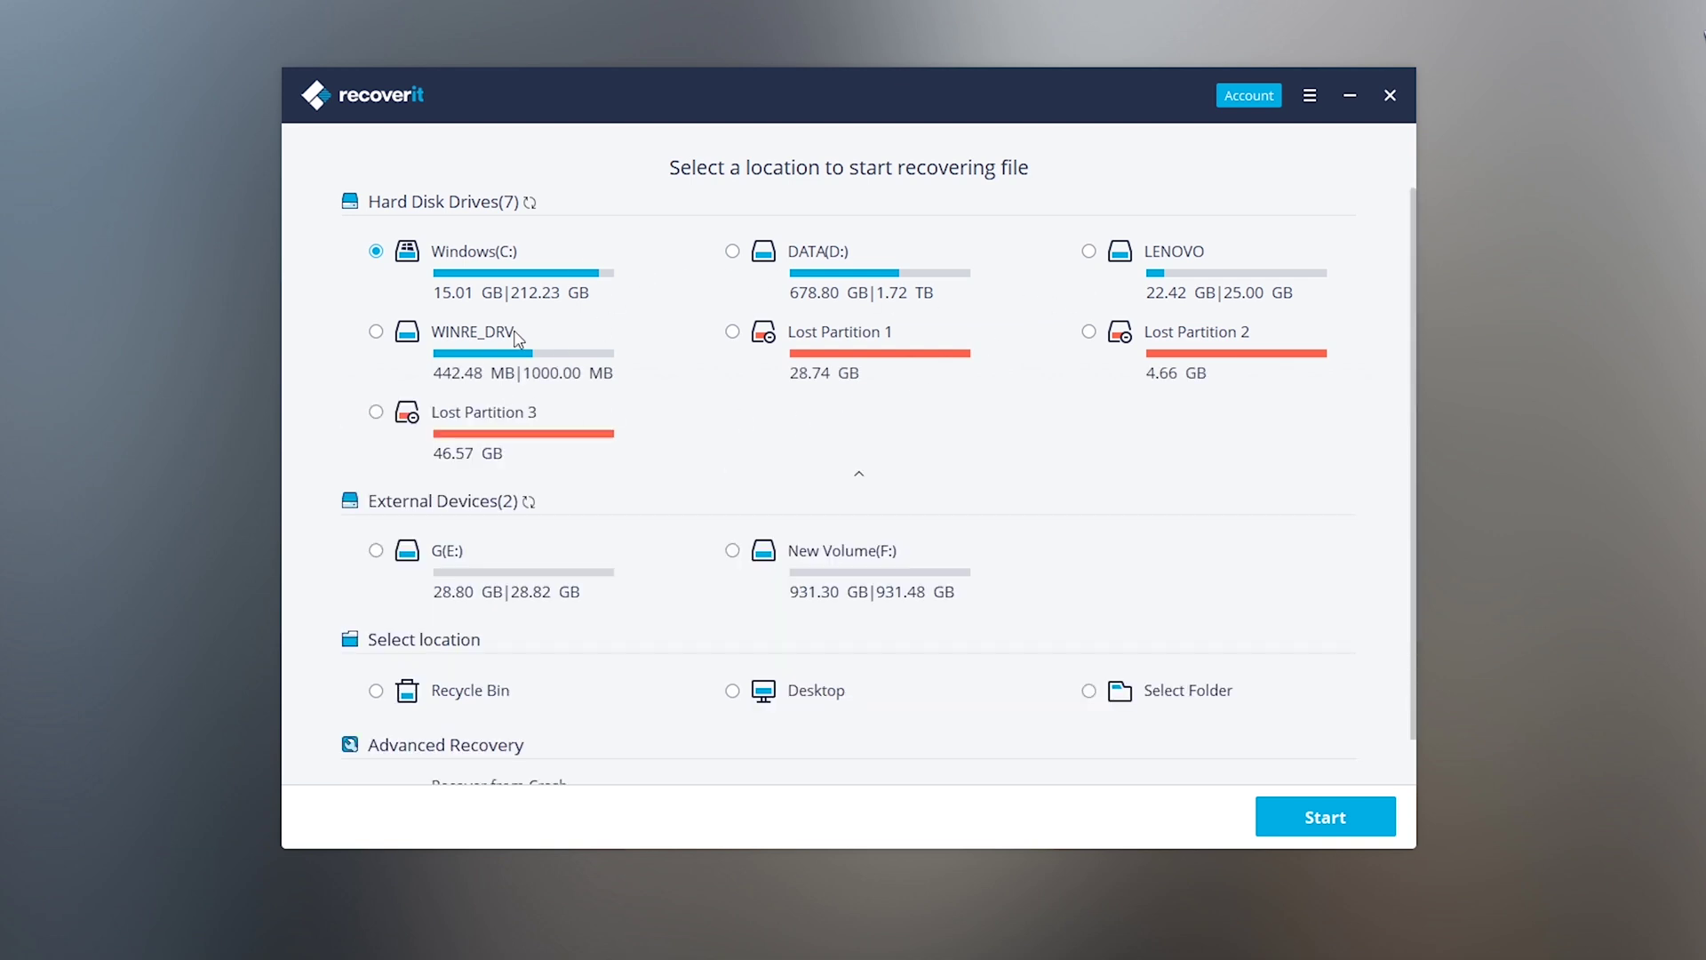
scroll(1042, 329, down, 1)
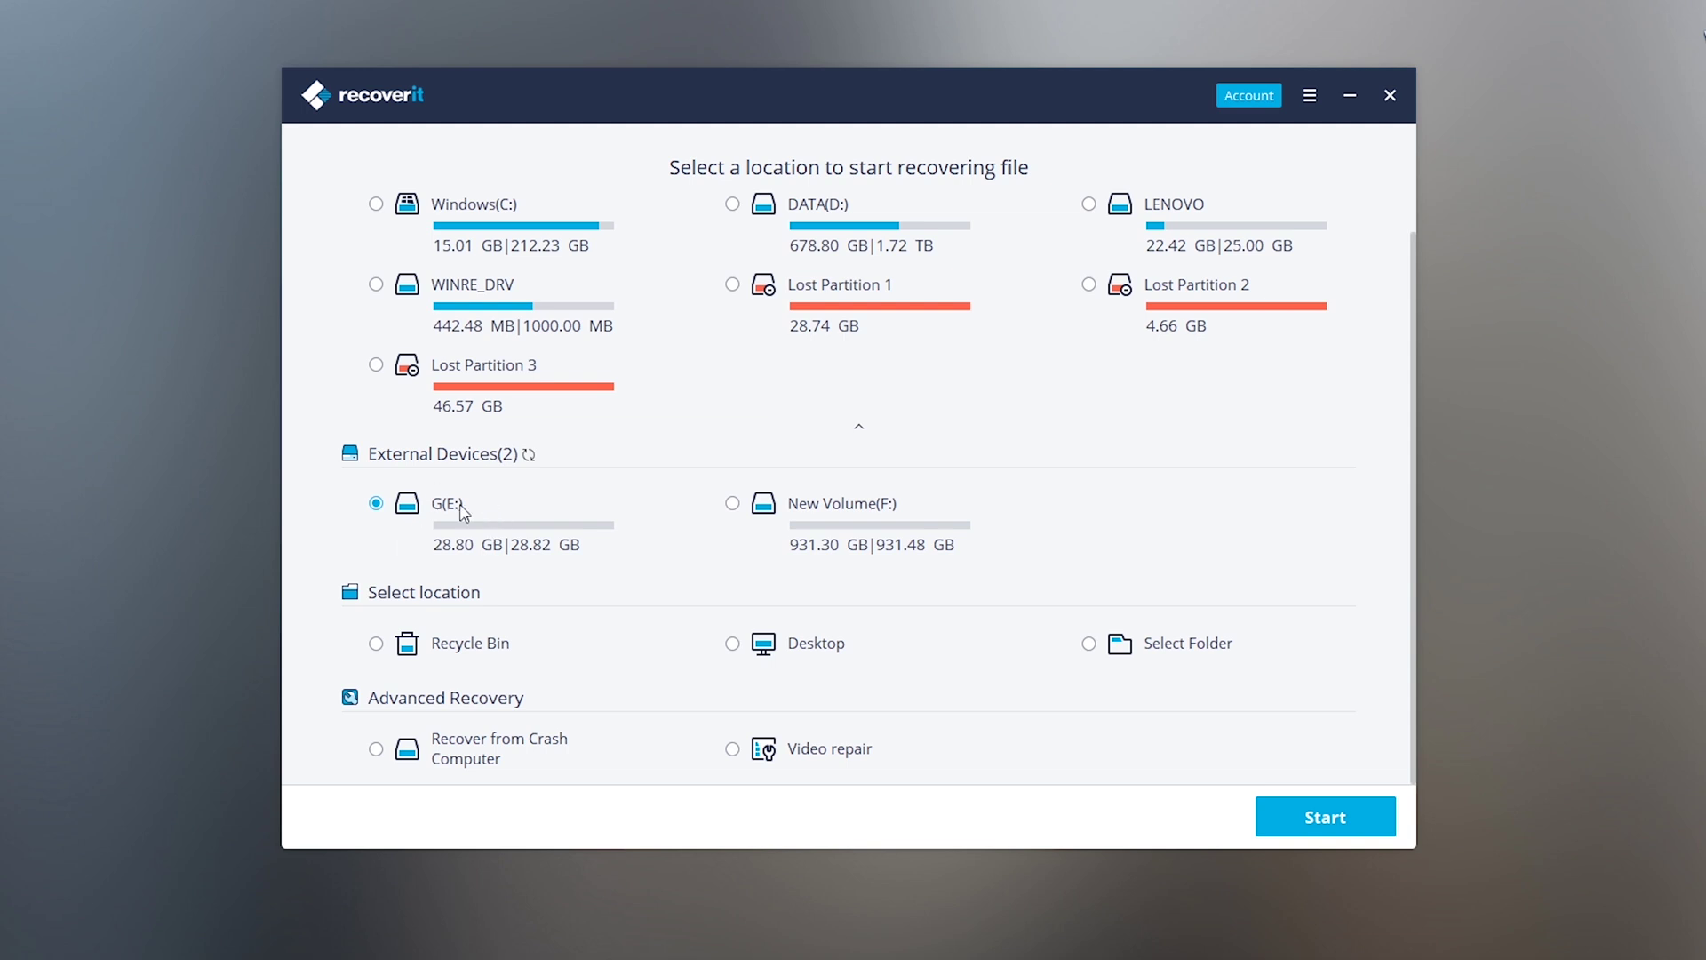
click(1287, 822)
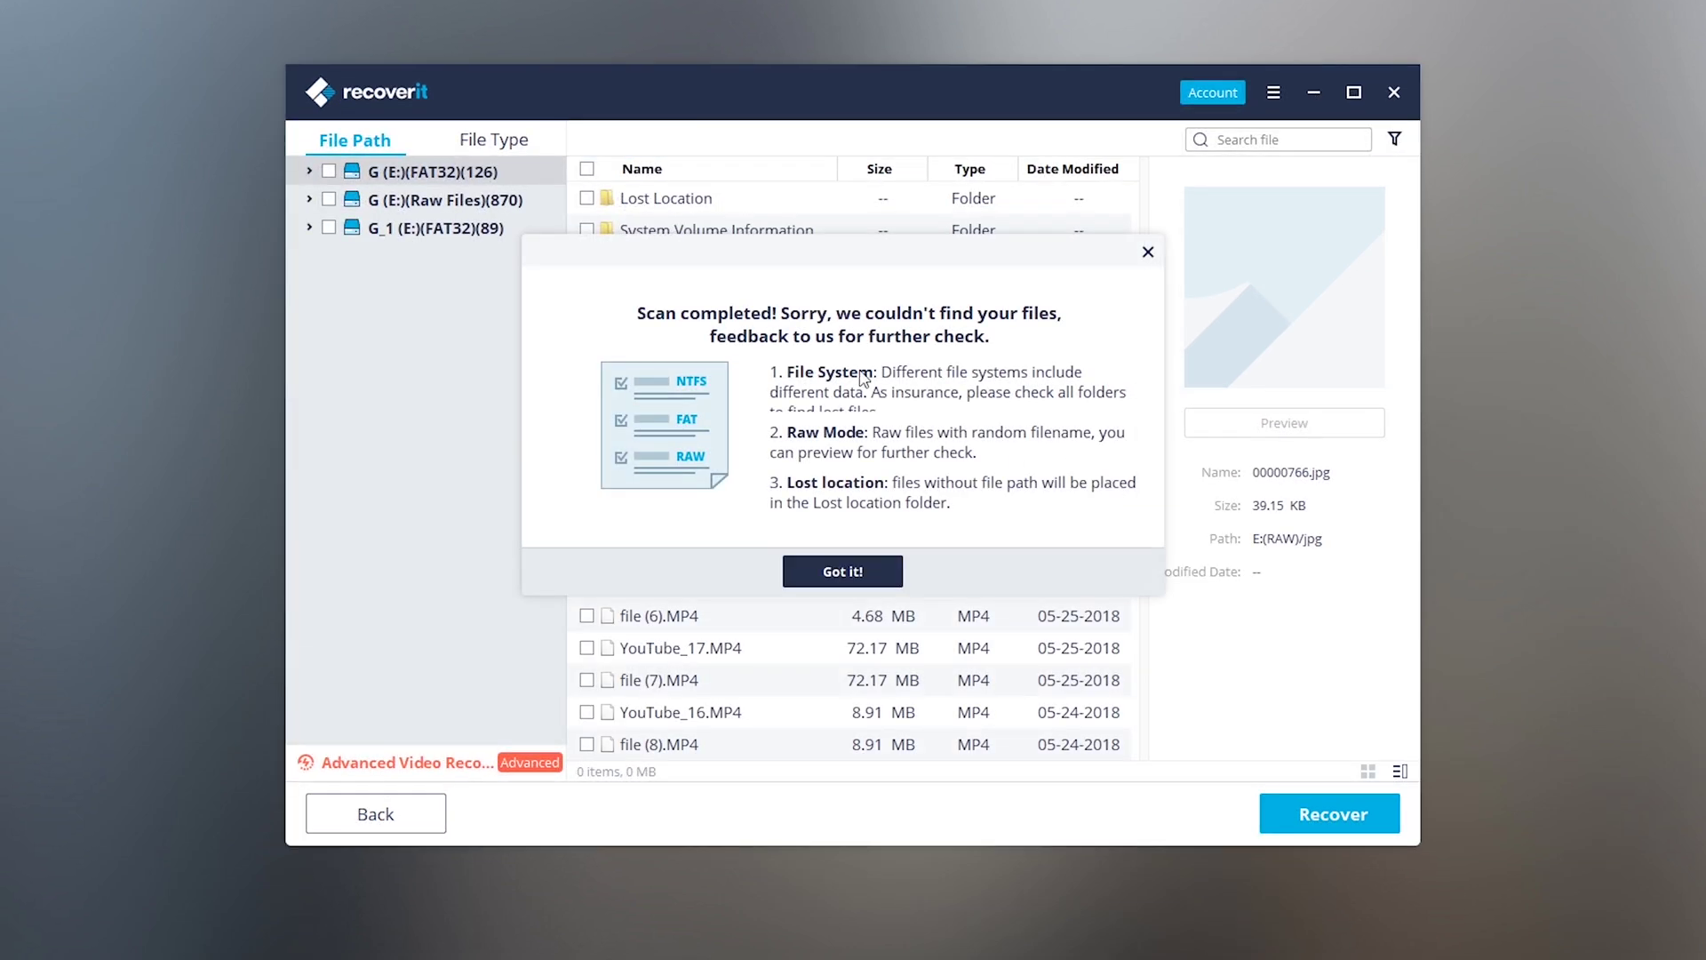
- Dismiss the scan-completed notice and browse the raw-file, G (E:) and G_1 (E:) FAT32 results
mouse_move(836, 255)
mouse_down()
mouse_move(866, 254)
mouse_move(866, 327)
mouse_move(840, 312)
mouse_move(867, 266)
mouse_up()
click(893, 588)
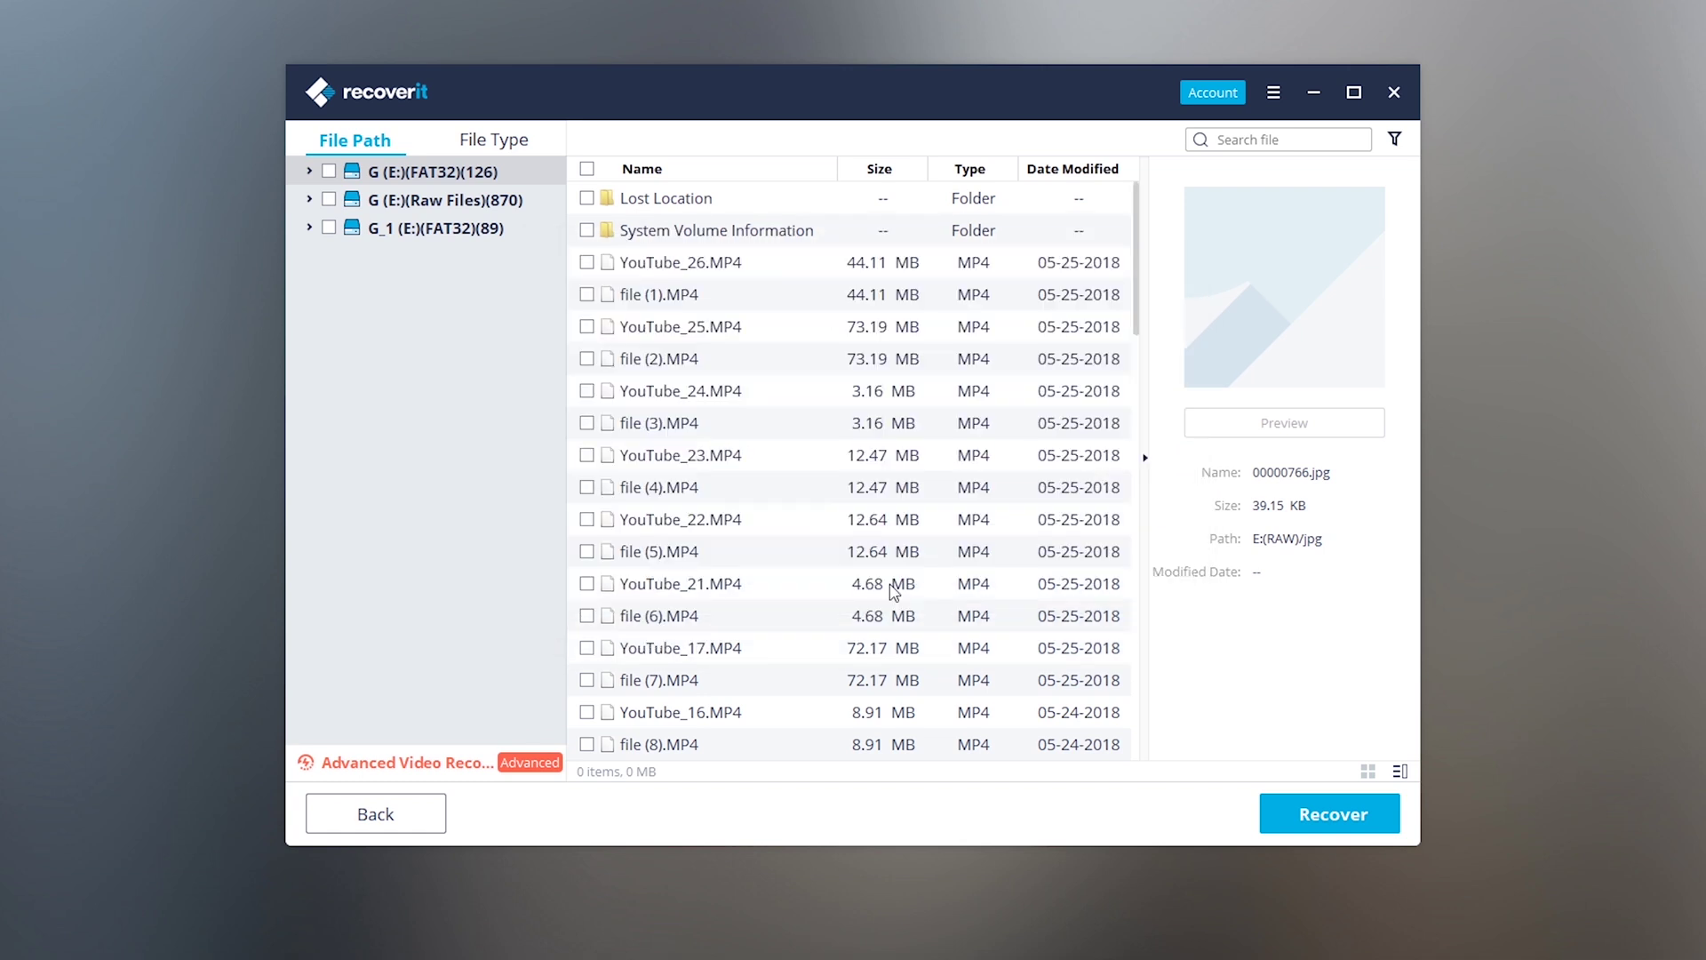
click(381, 201)
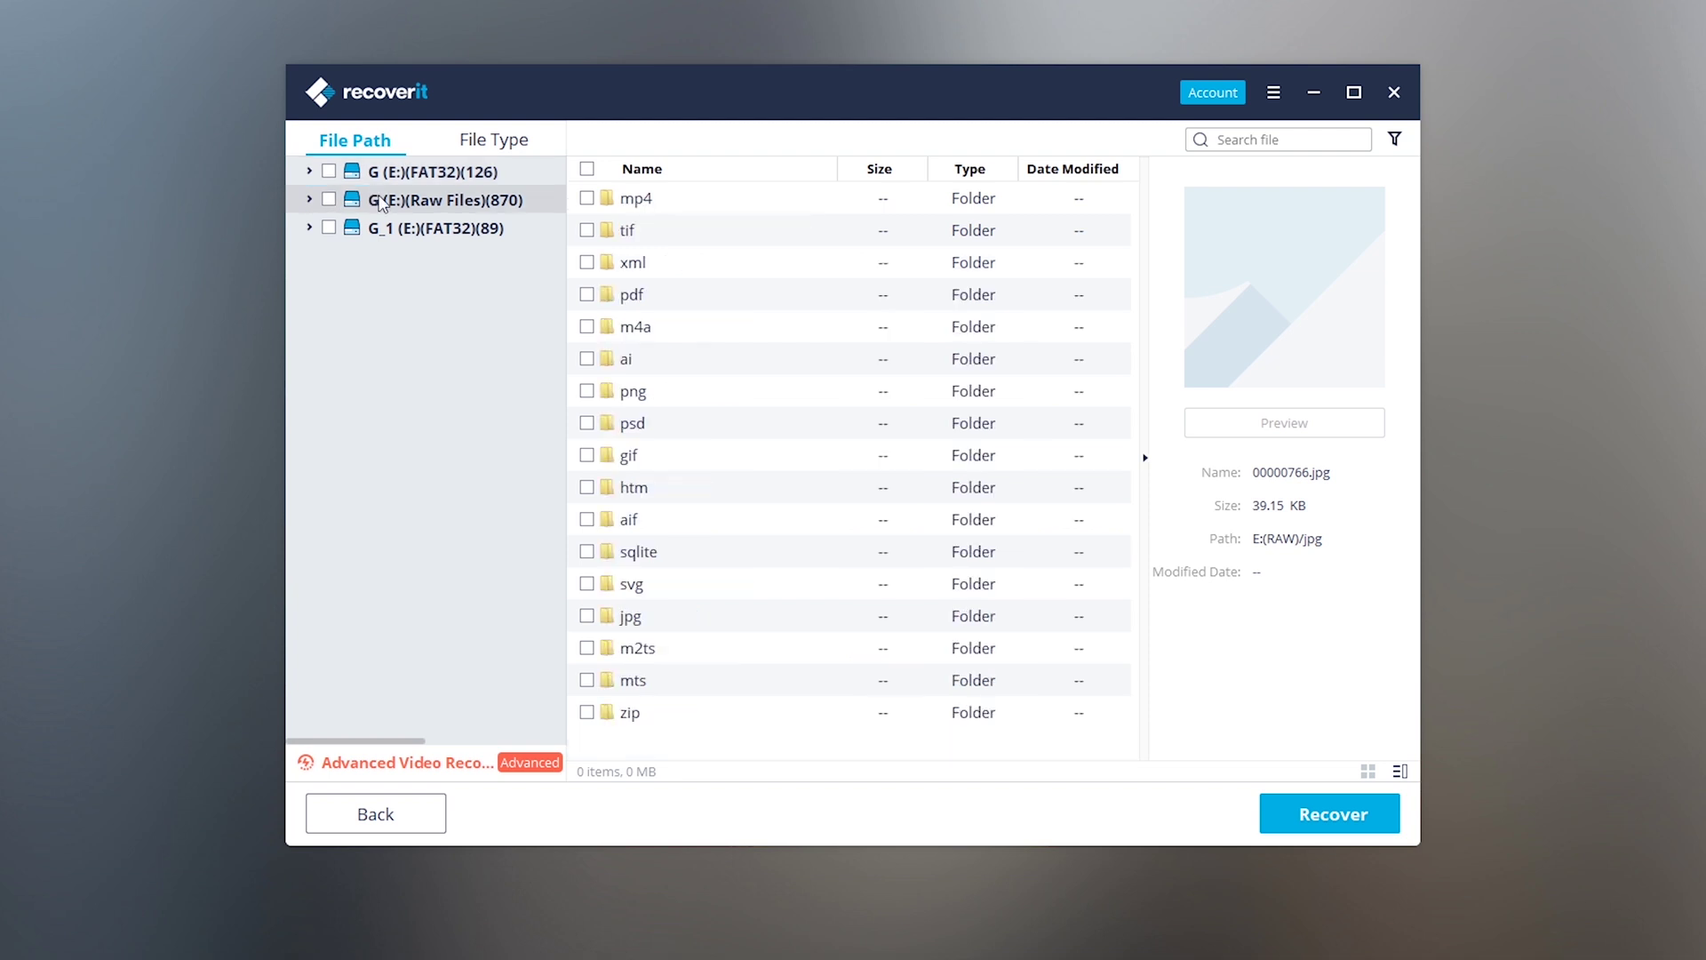
click(395, 175)
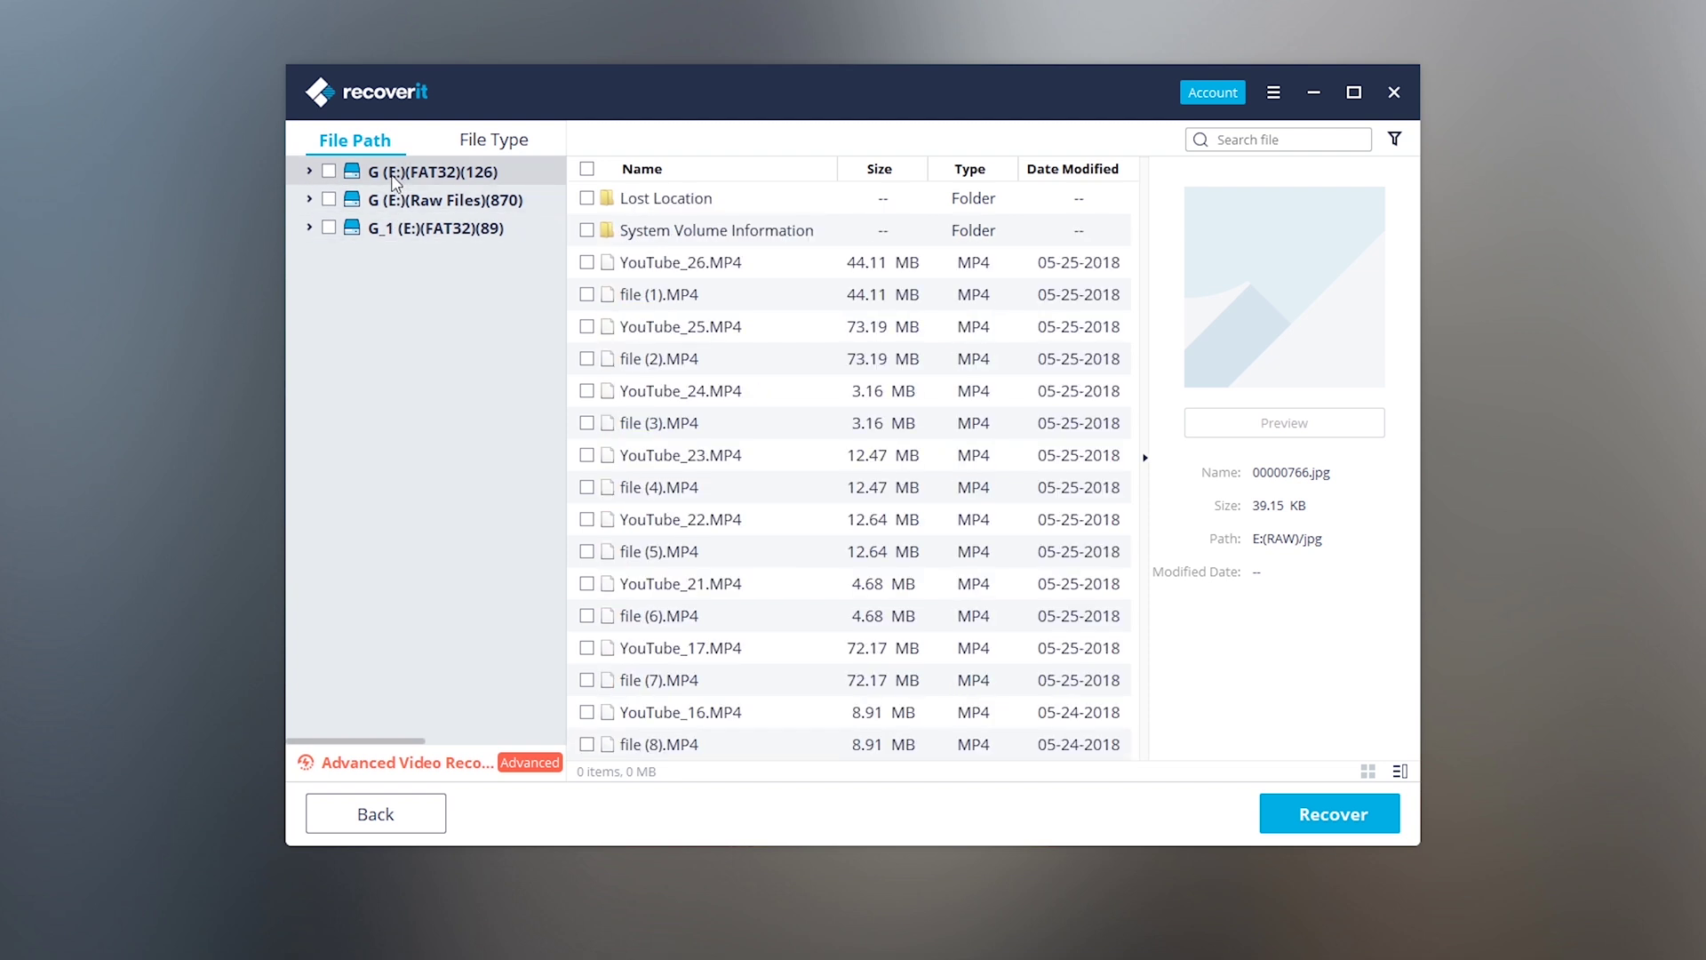
click(345, 228)
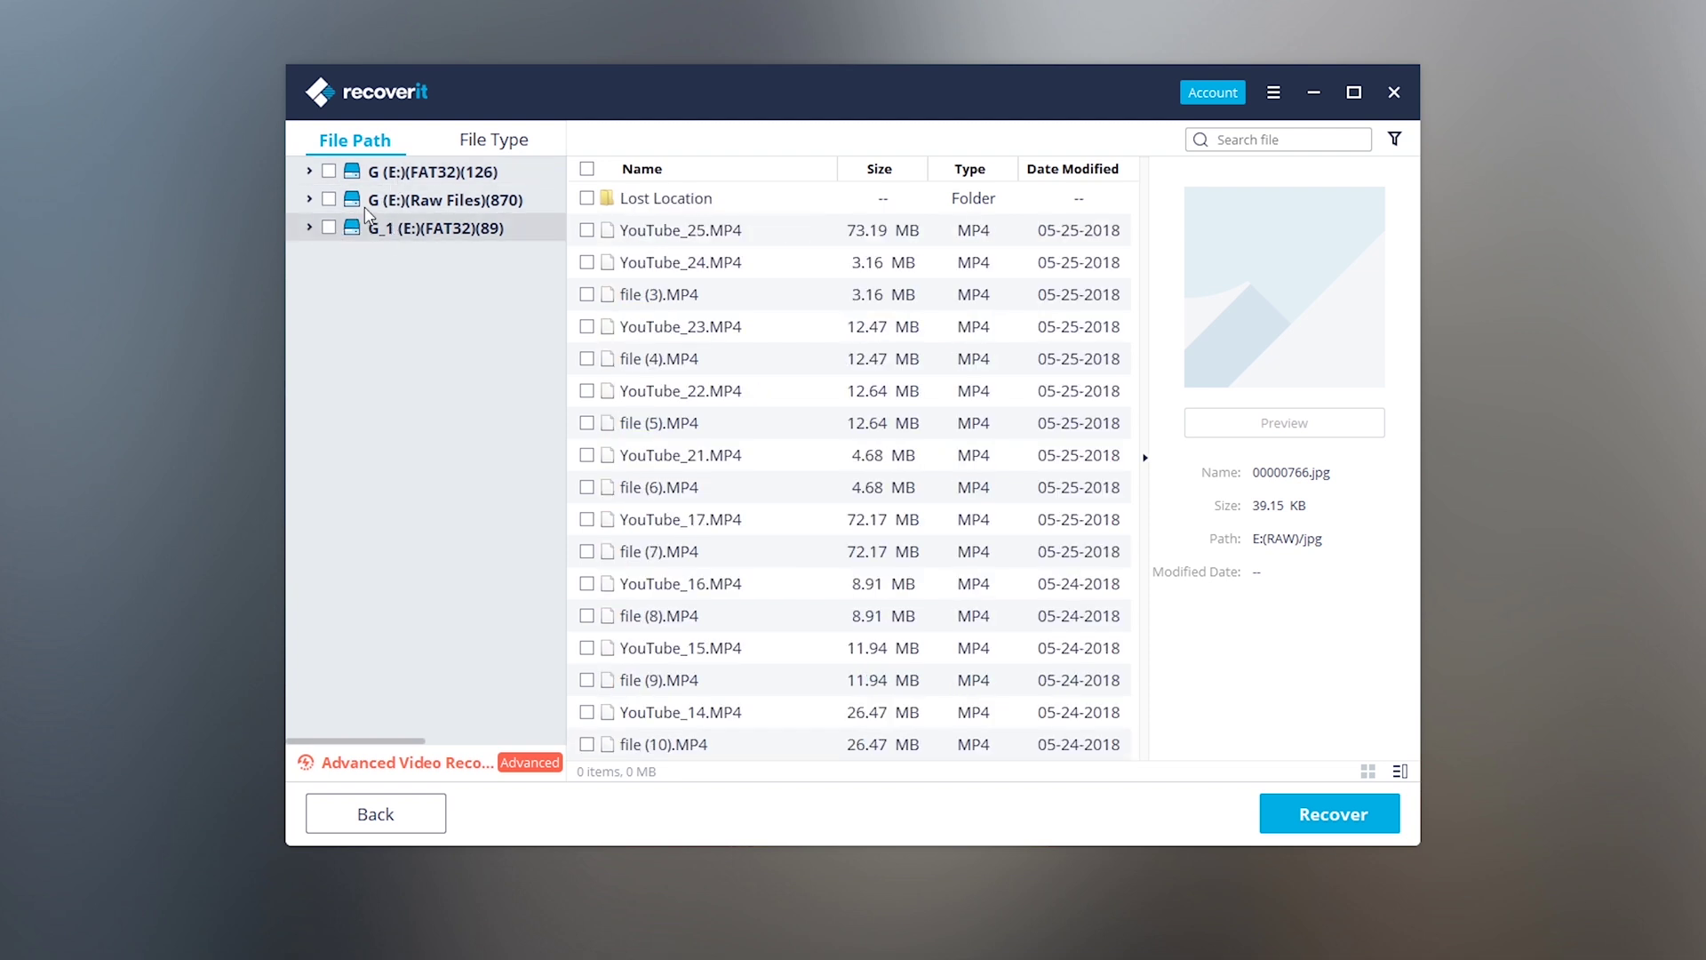
click(365, 177)
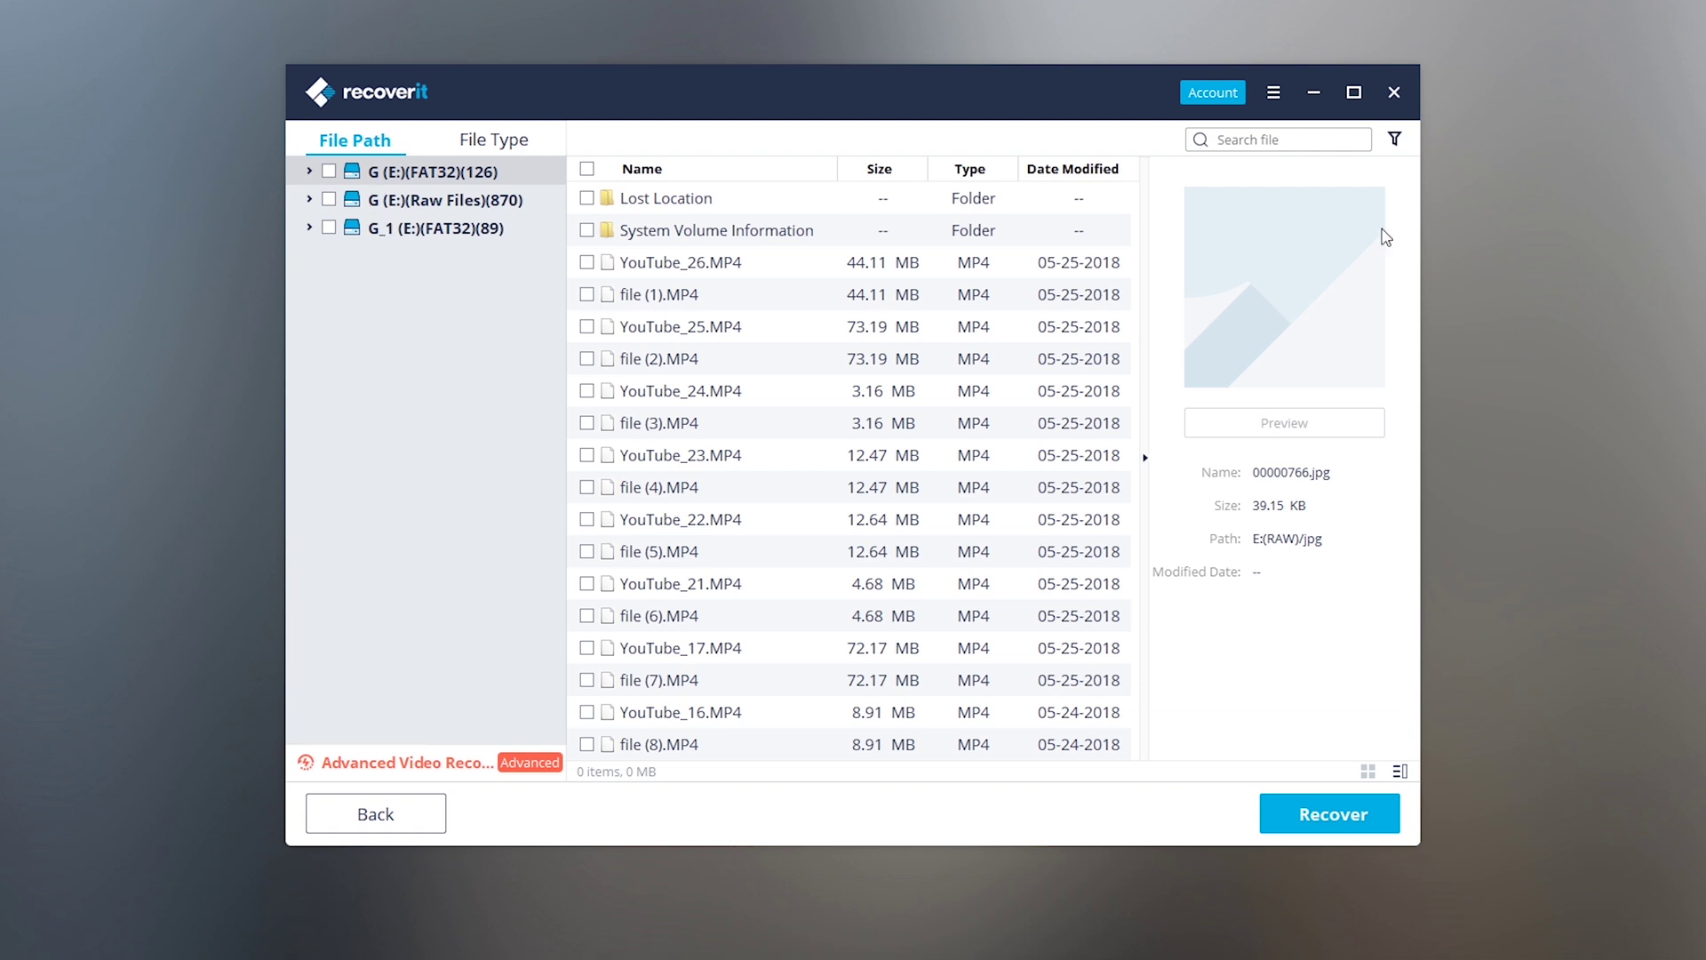
- Expand the G (E:) FAT32, raw-file and G_1 (E:) result groups and show the filter options
click(310, 171)
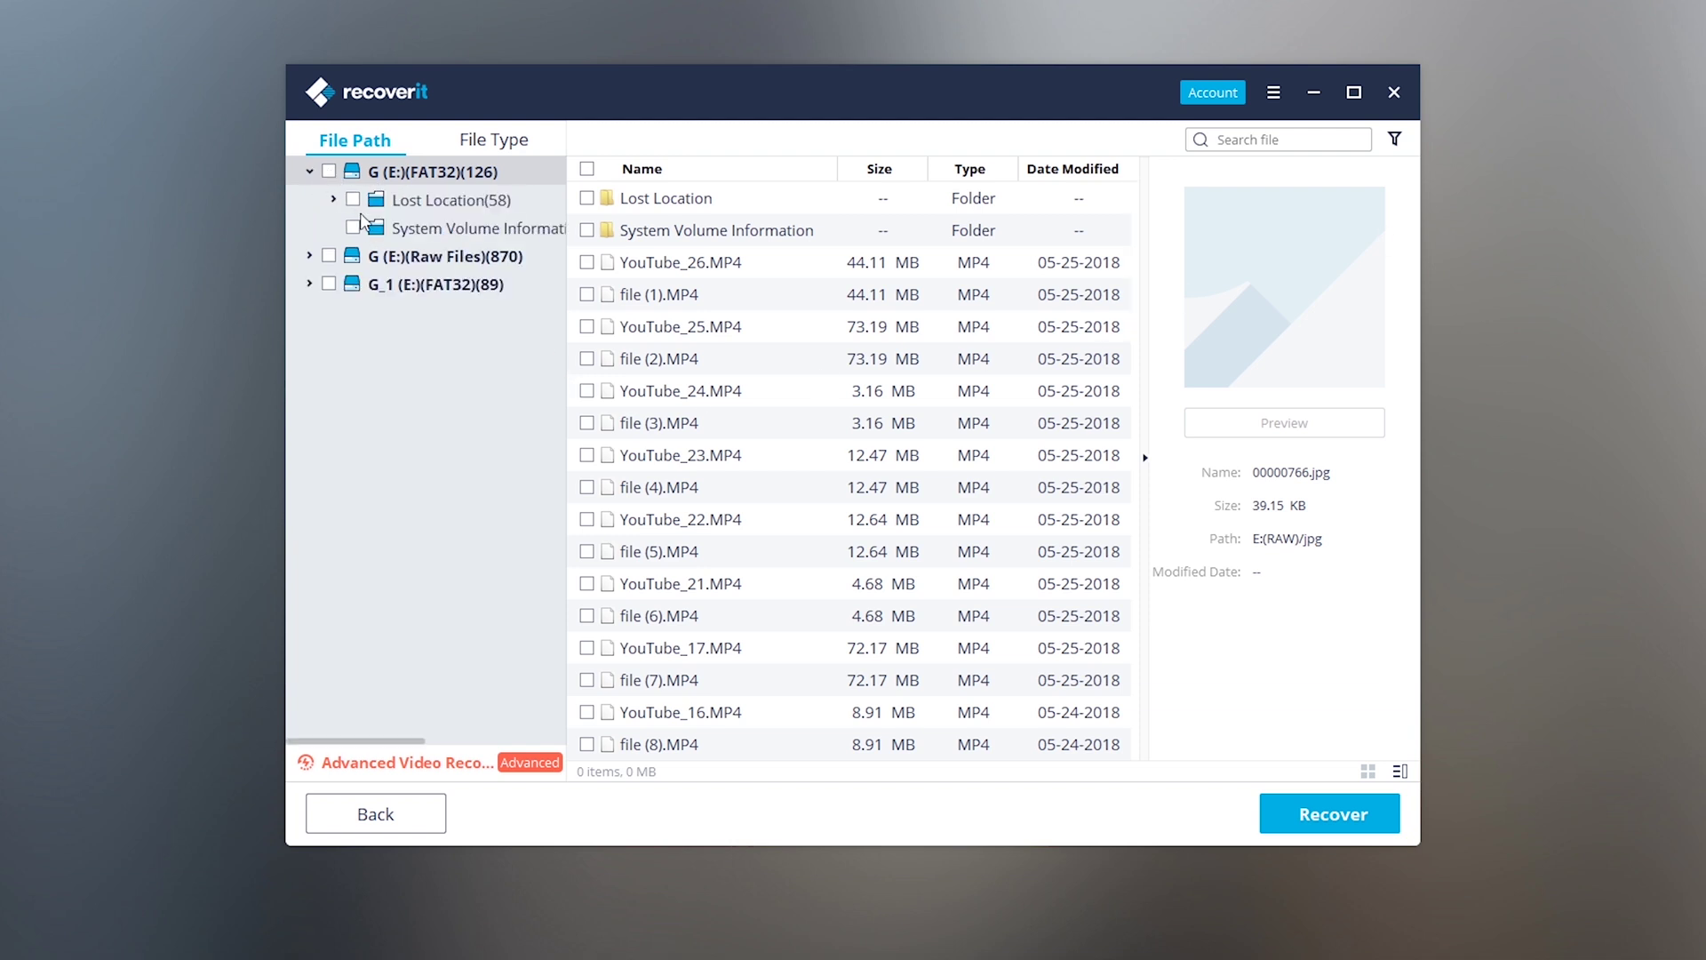
click(309, 256)
scroll(354, 423, down, 1)
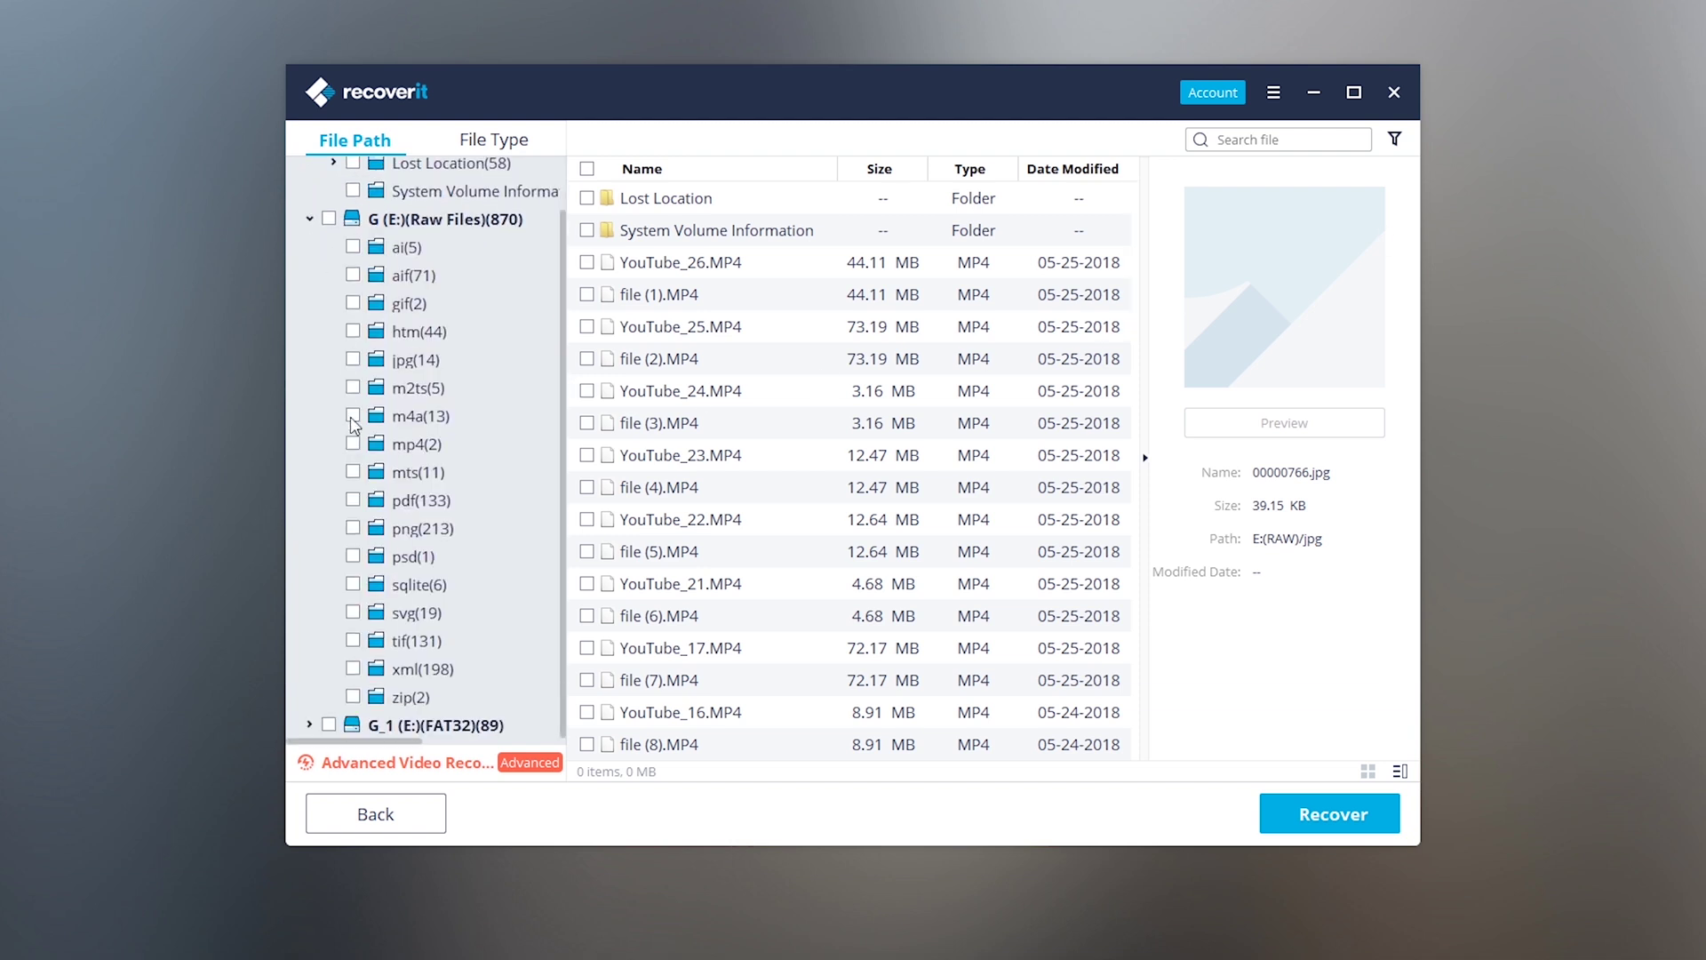
click(309, 725)
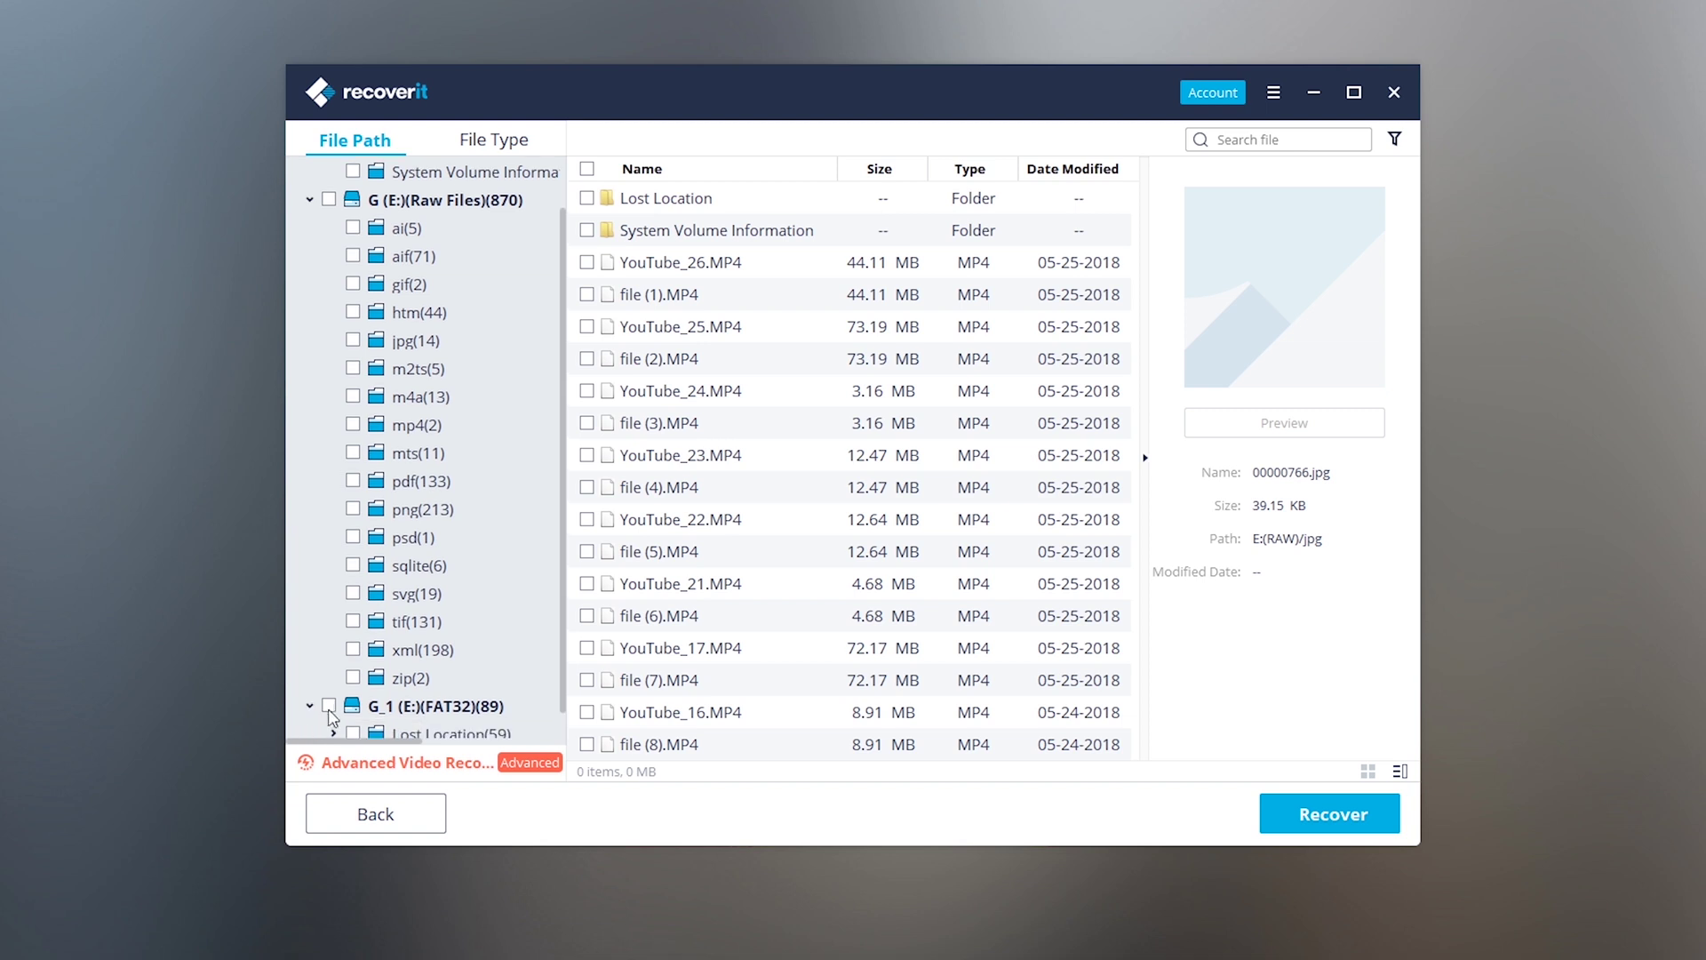
click(1395, 140)
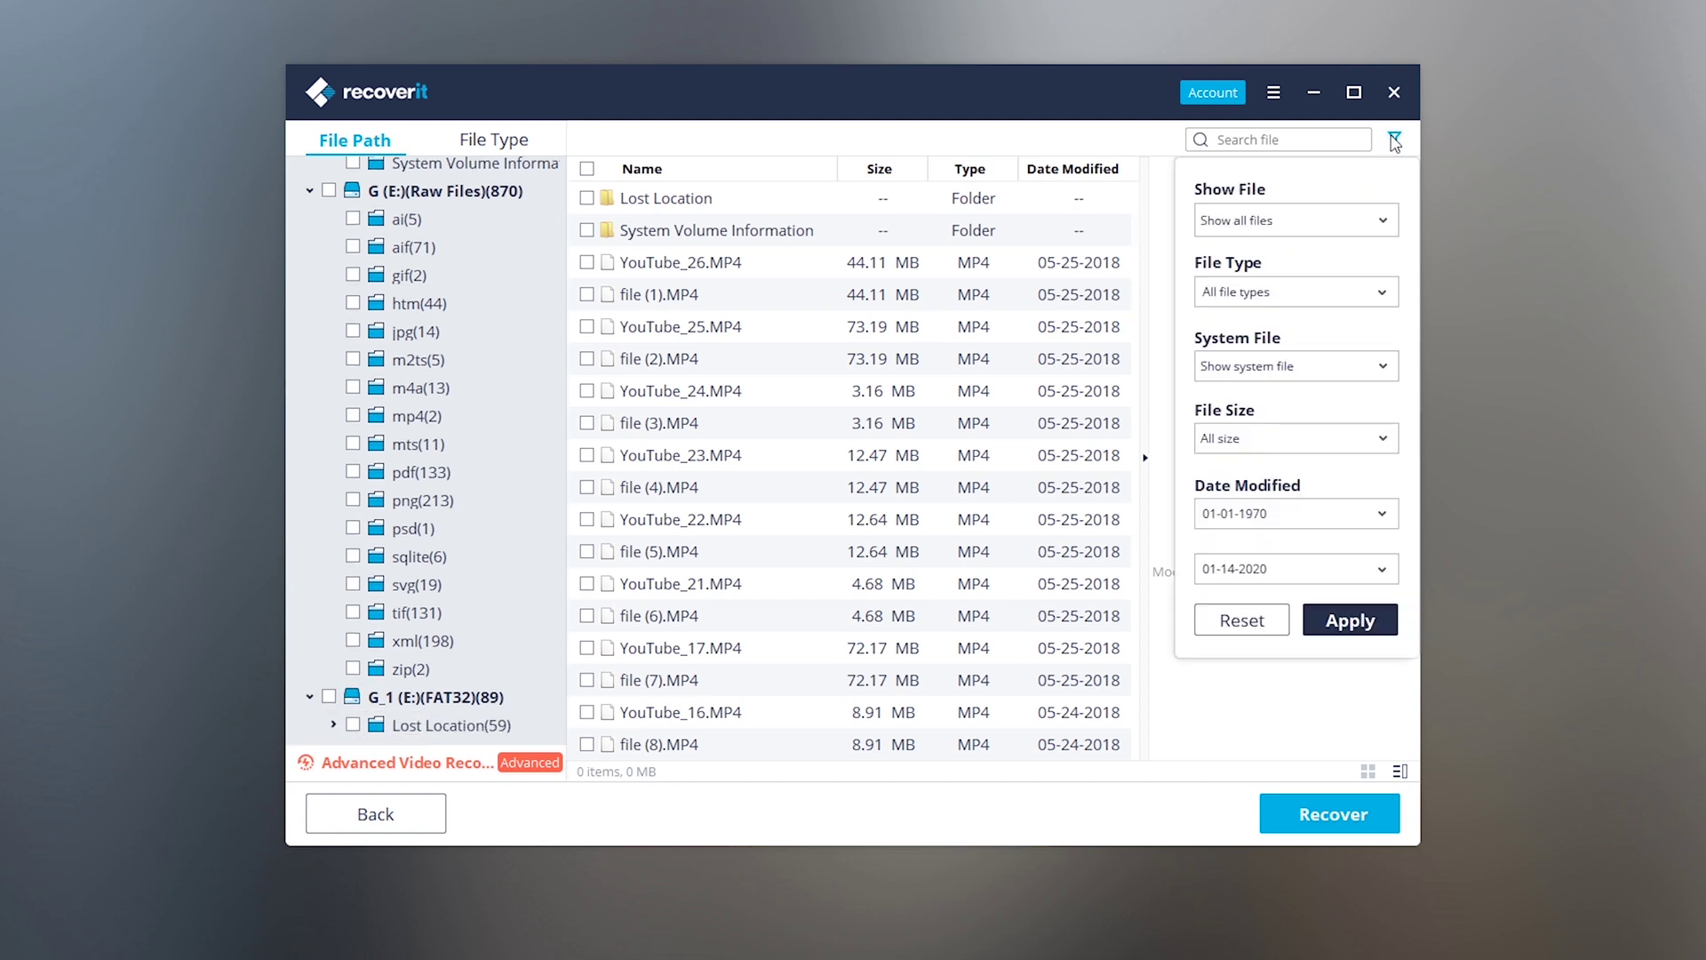
- Filter the results to deleted Video files only, leaving 78 MP4 items totaling 2.94 GB
click(1321, 222)
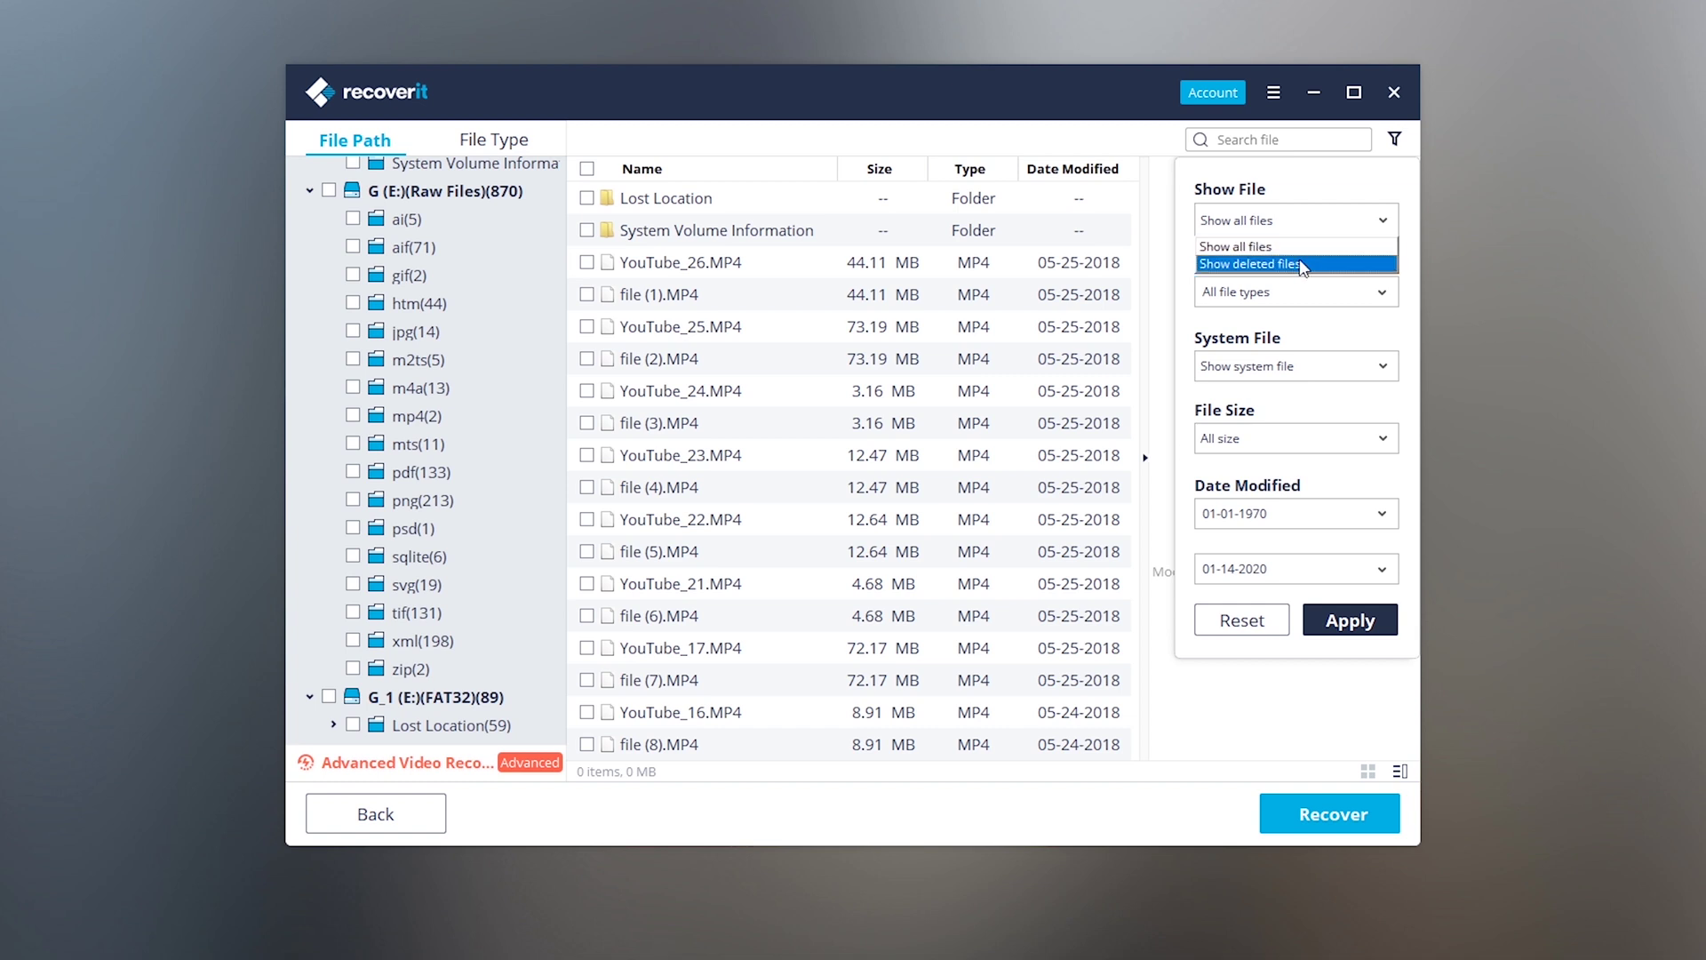
click(1310, 265)
click(1255, 294)
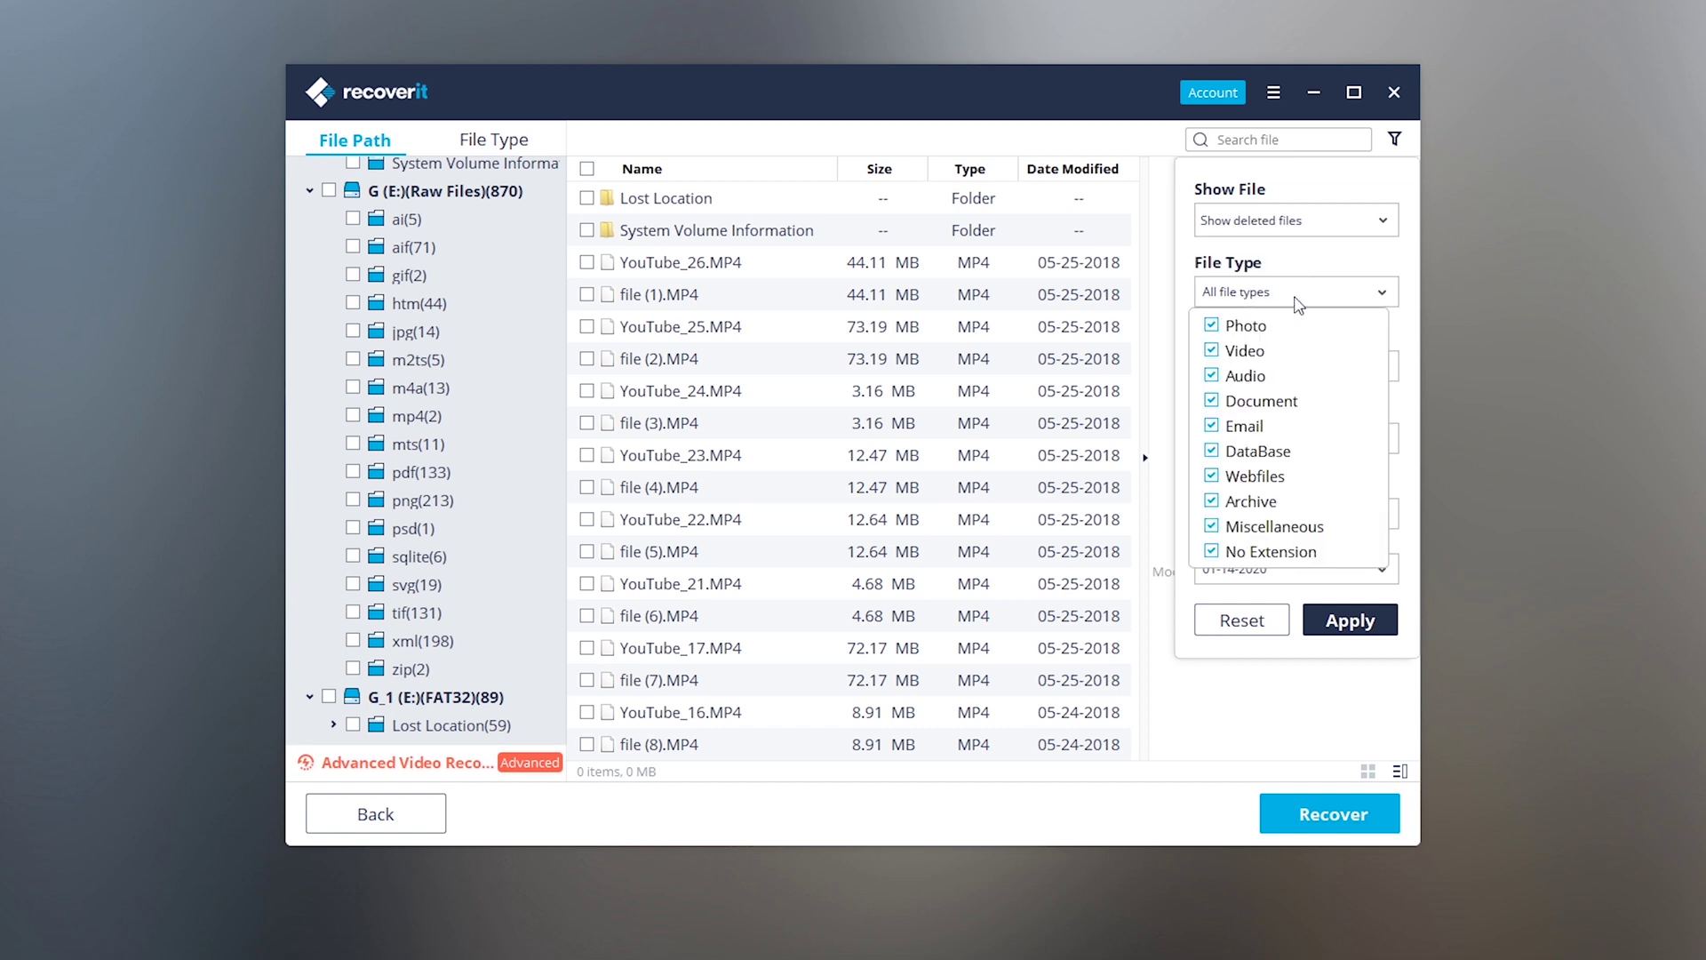
click(1249, 551)
click(1249, 526)
click(1250, 501)
click(1251, 476)
click(1255, 450)
click(1296, 299)
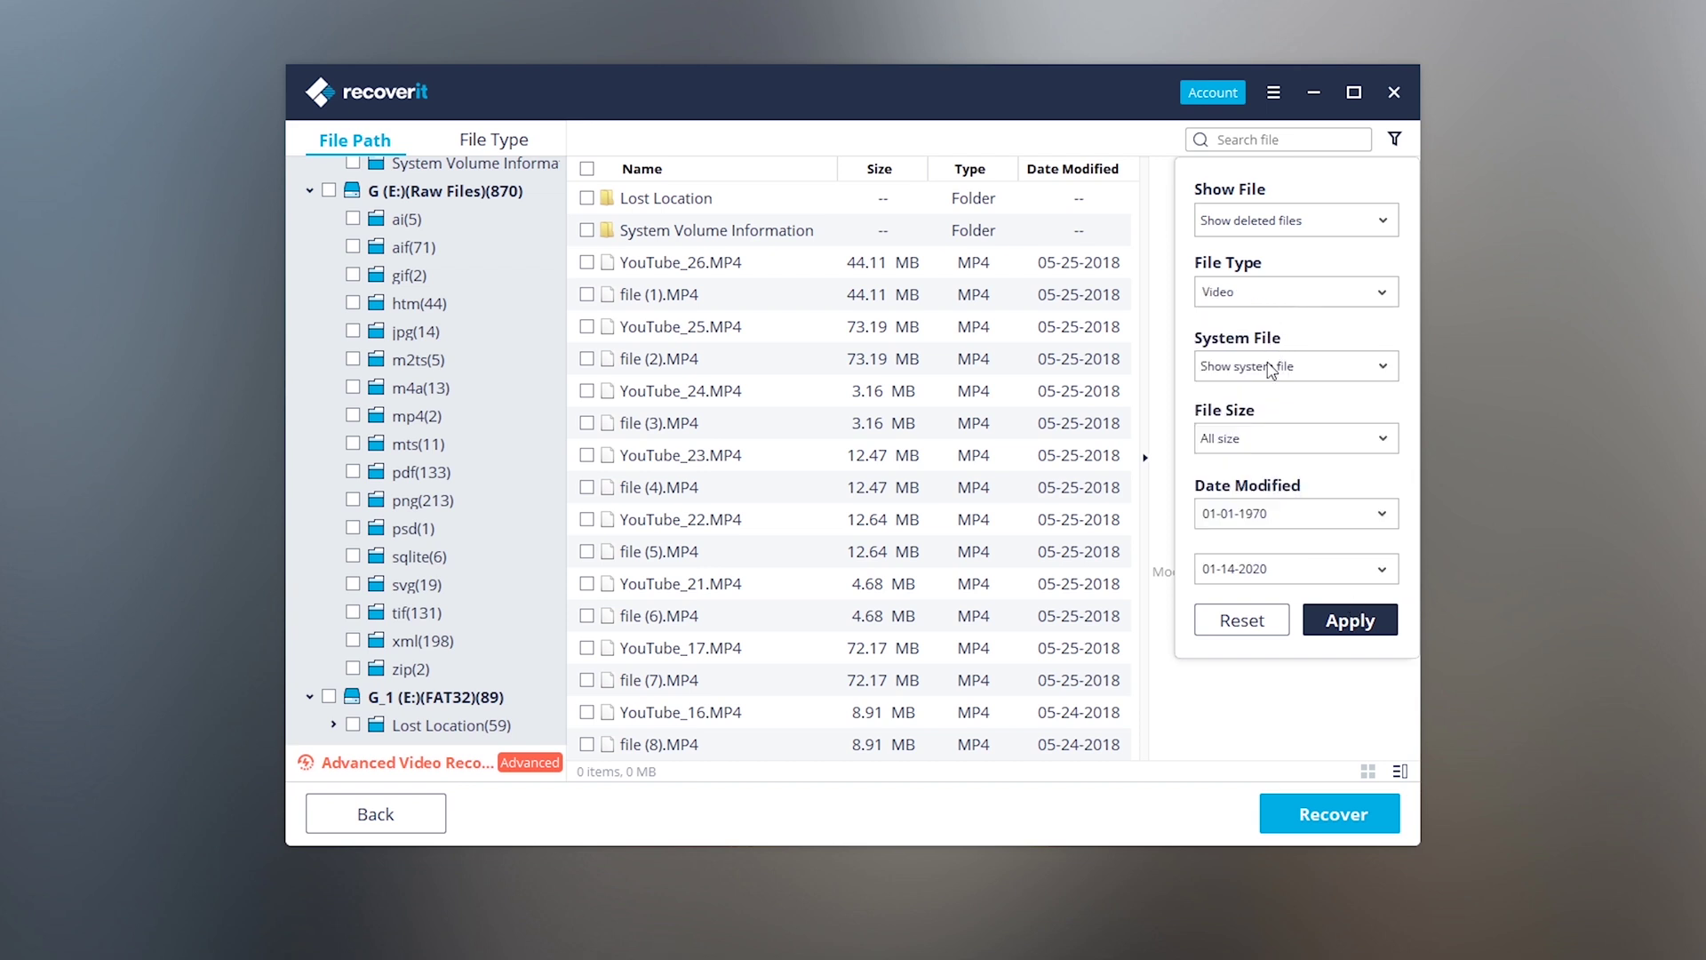
click(1355, 622)
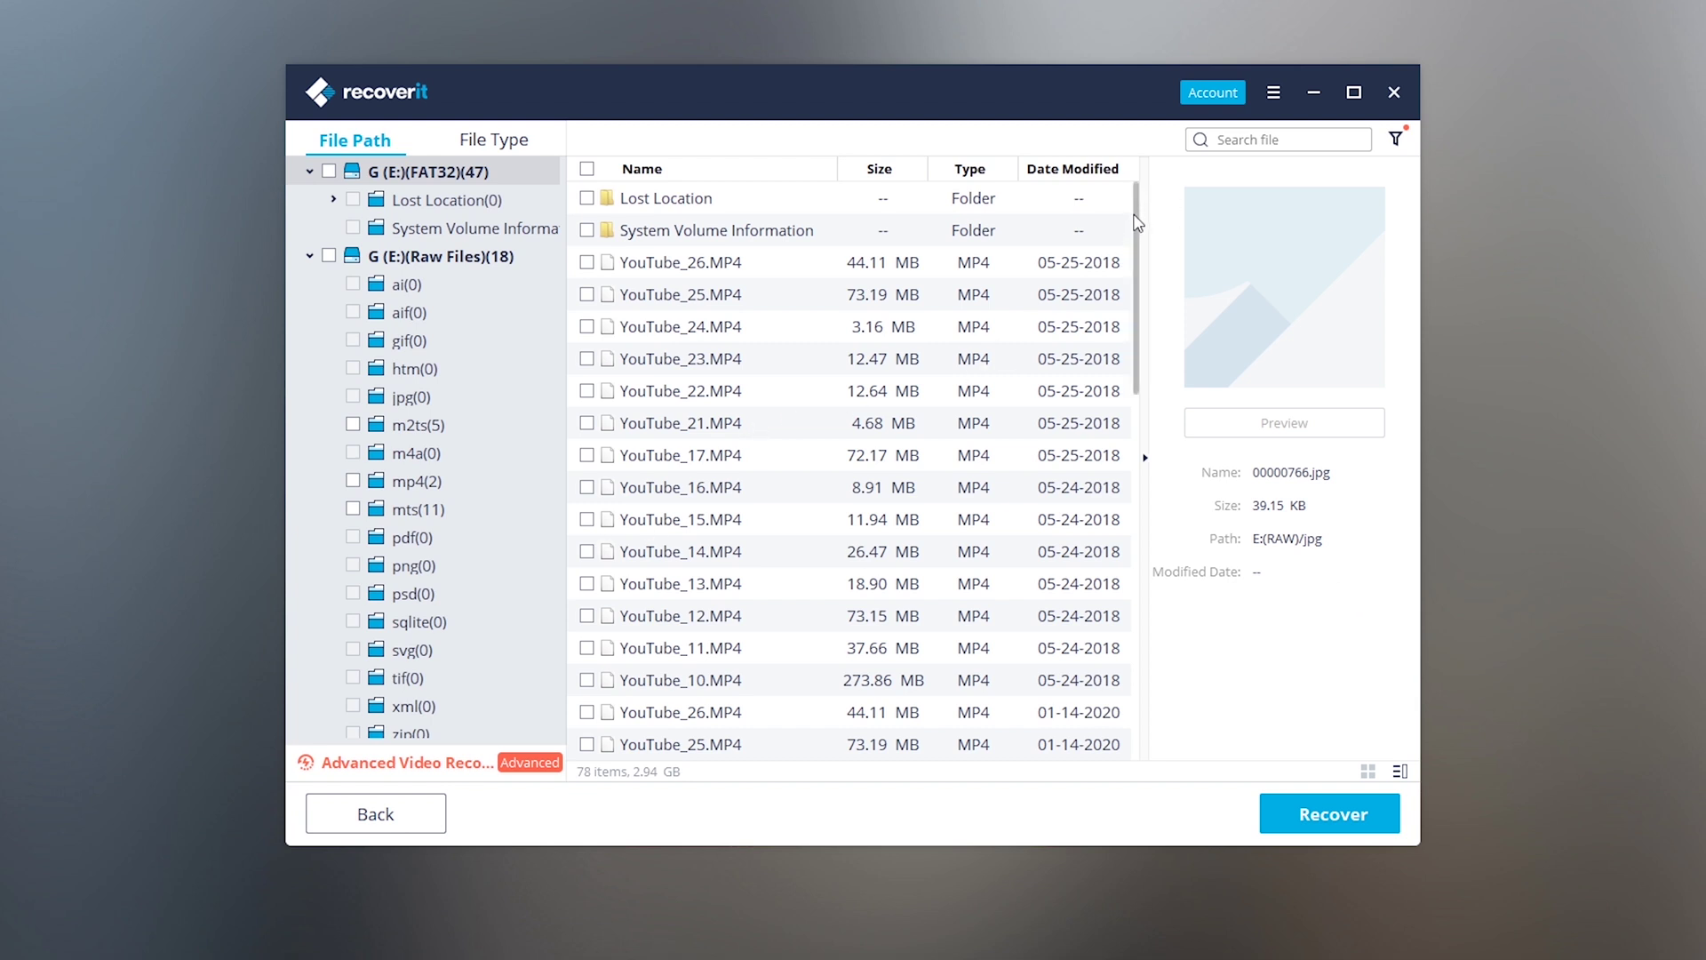
drag(1137, 238, 1122, 466)
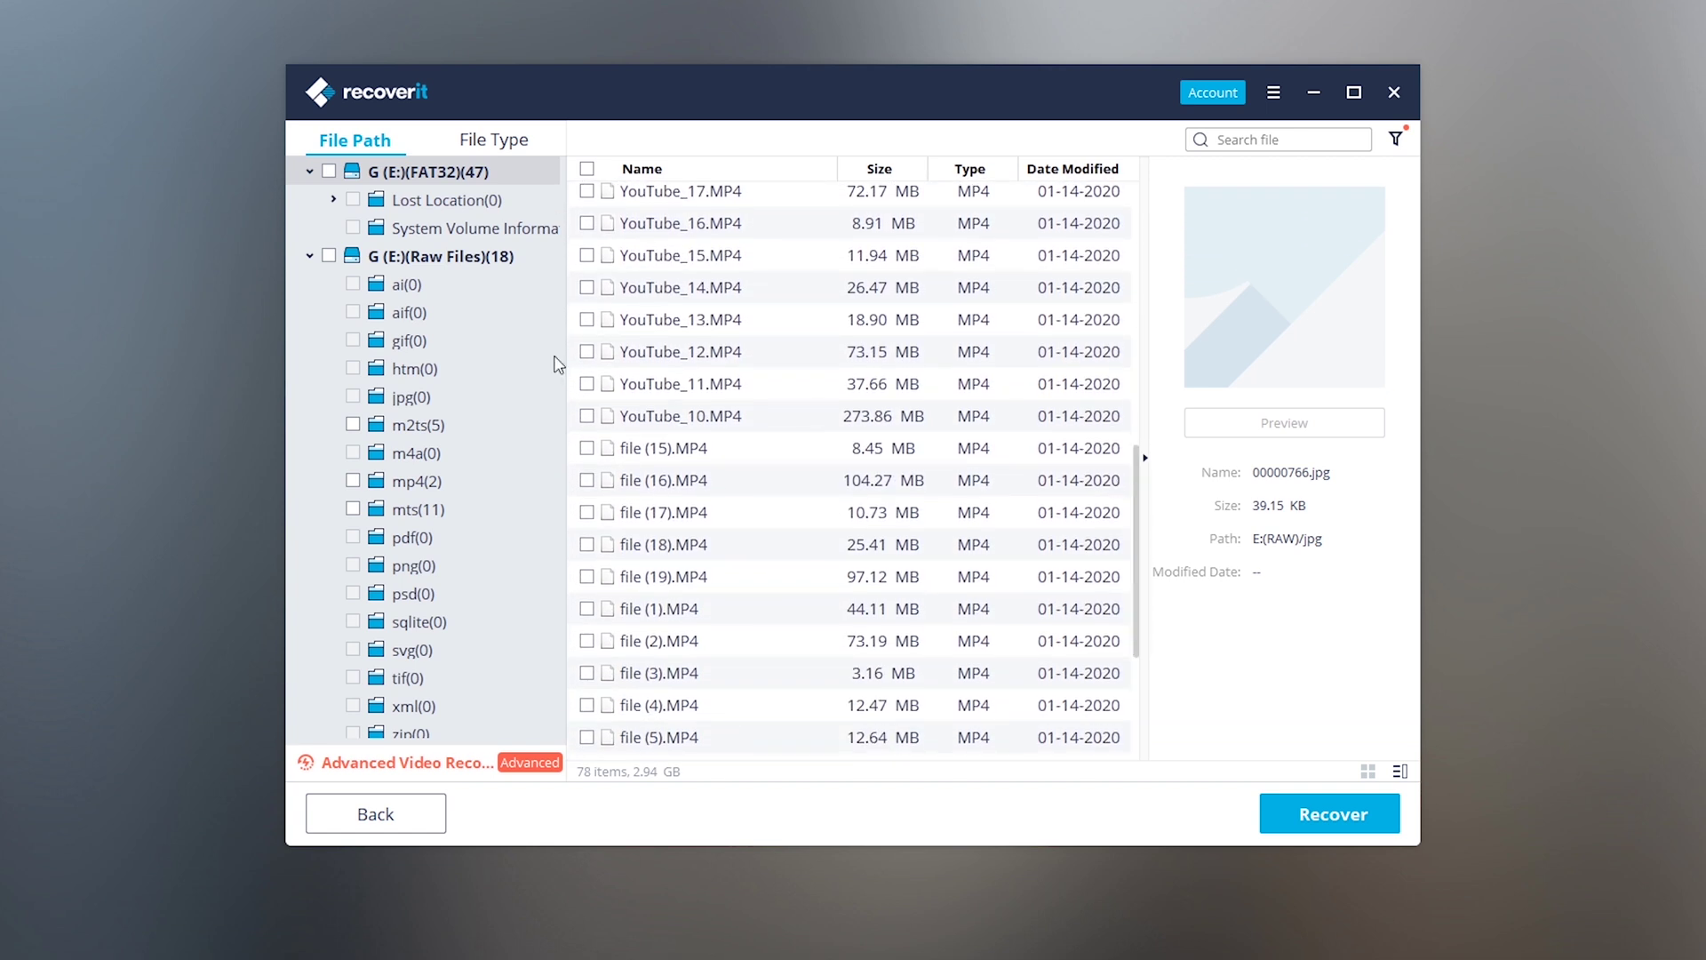
- Browse the raw mp4 folder's two files and the eleven raw MTS files on drive E
click(418, 260)
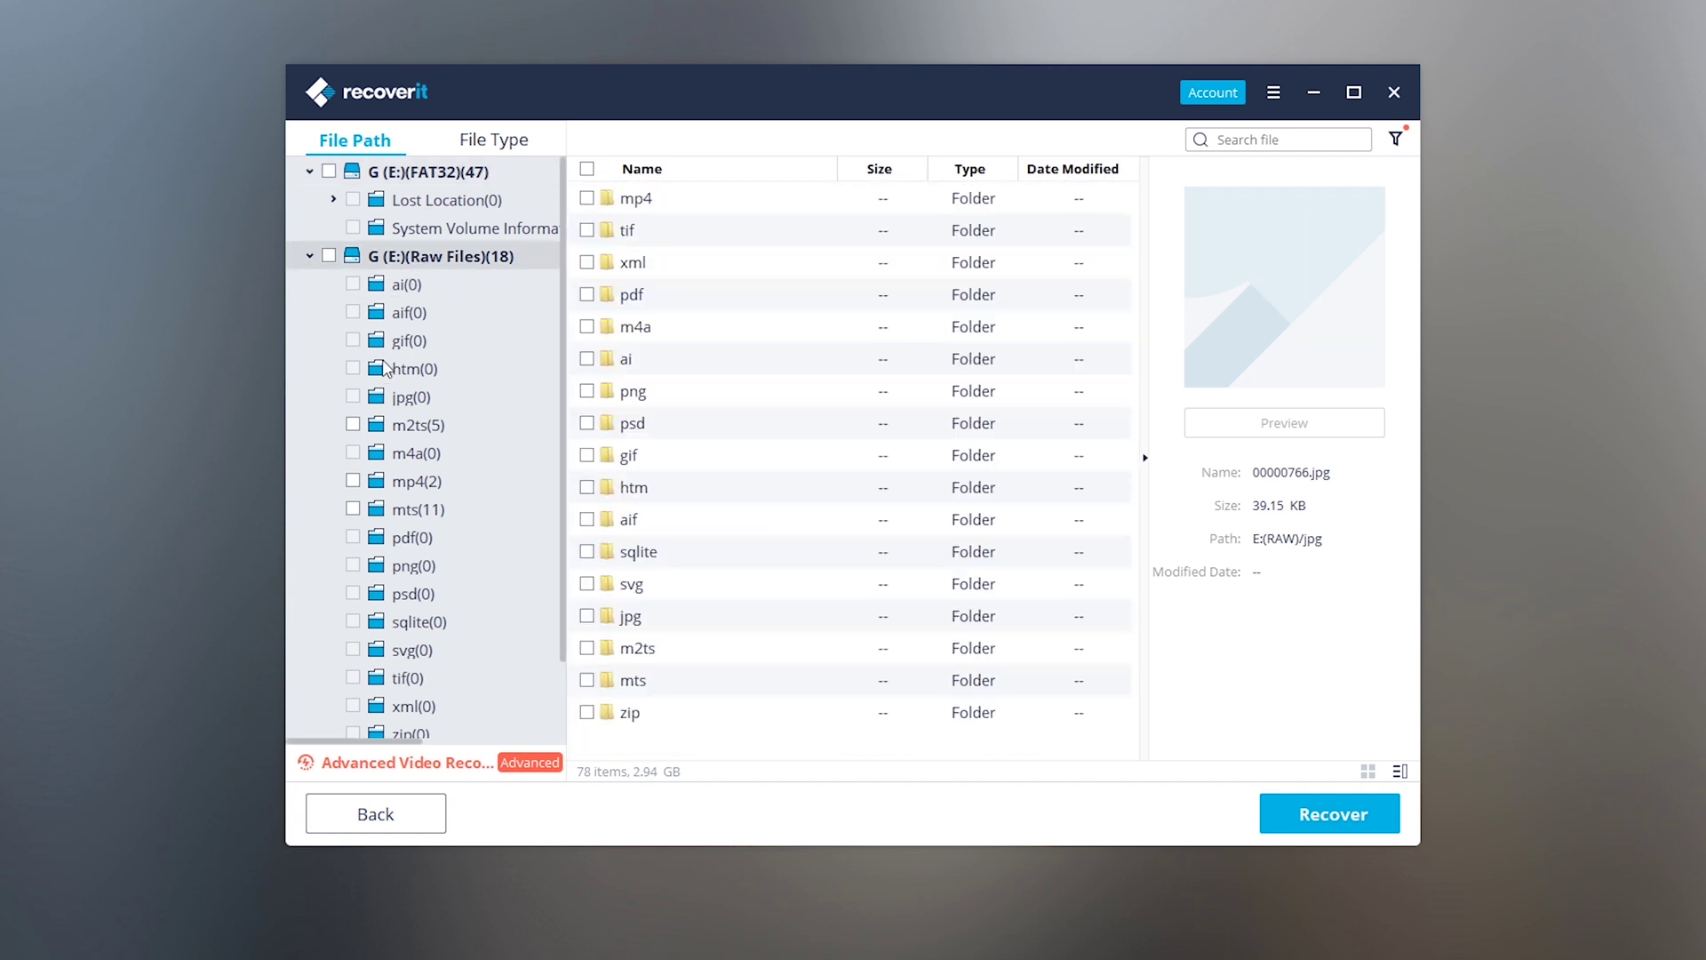
click(439, 482)
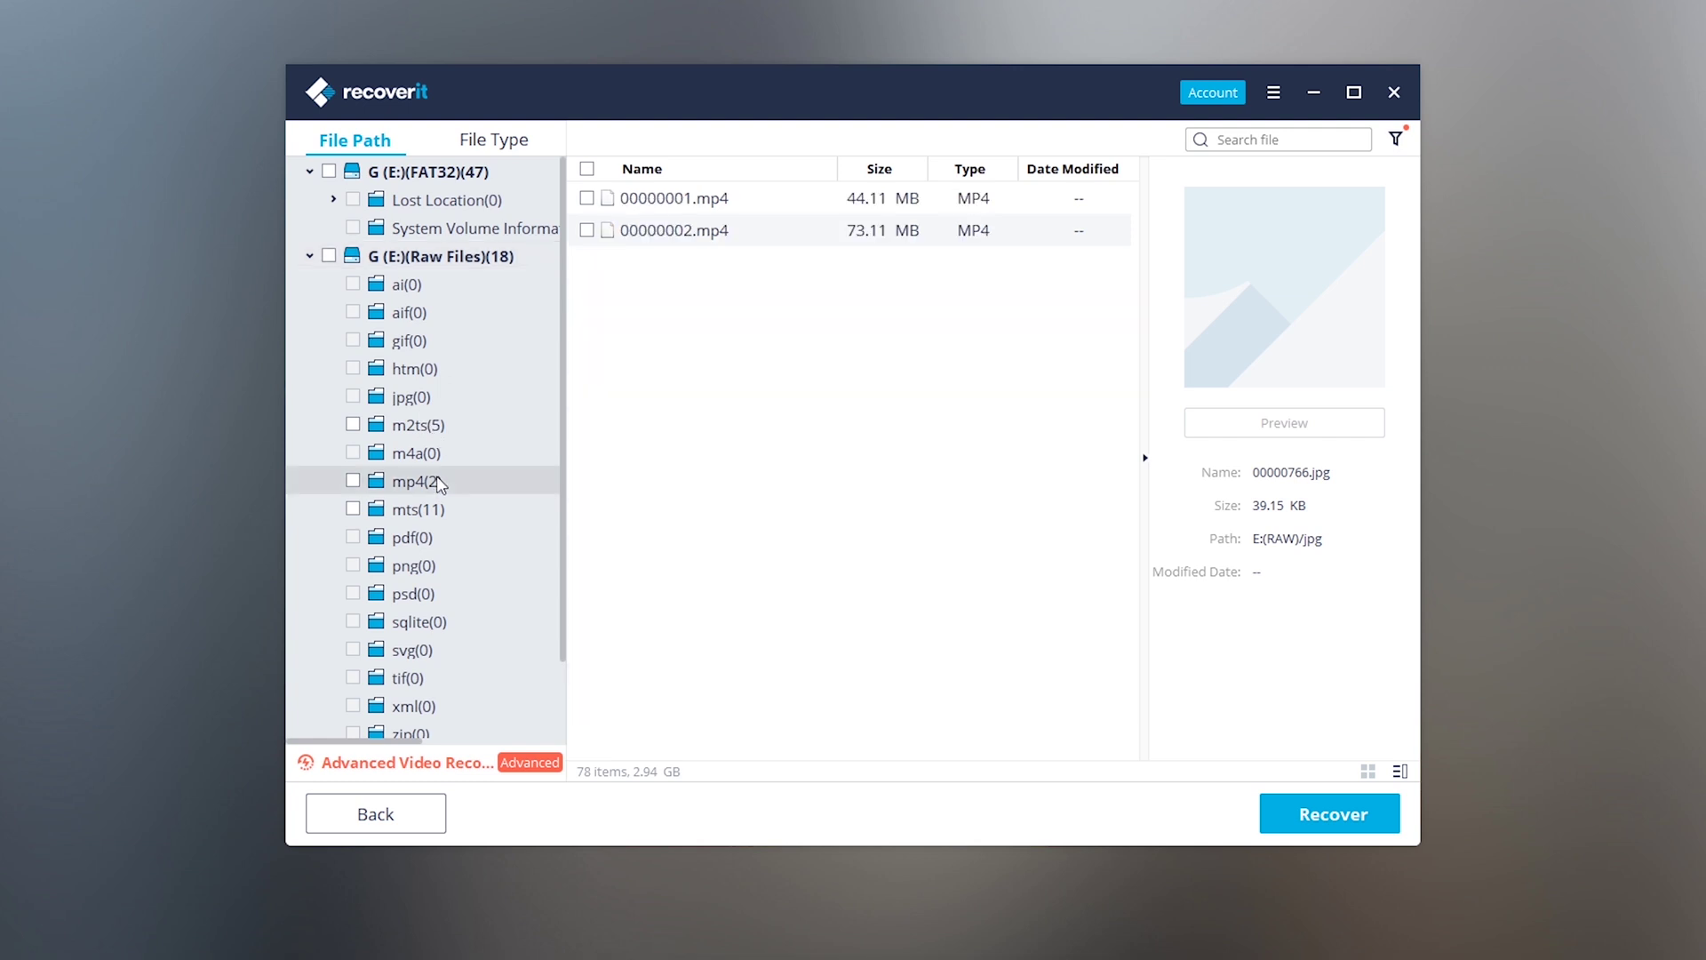
click(702, 233)
click(705, 210)
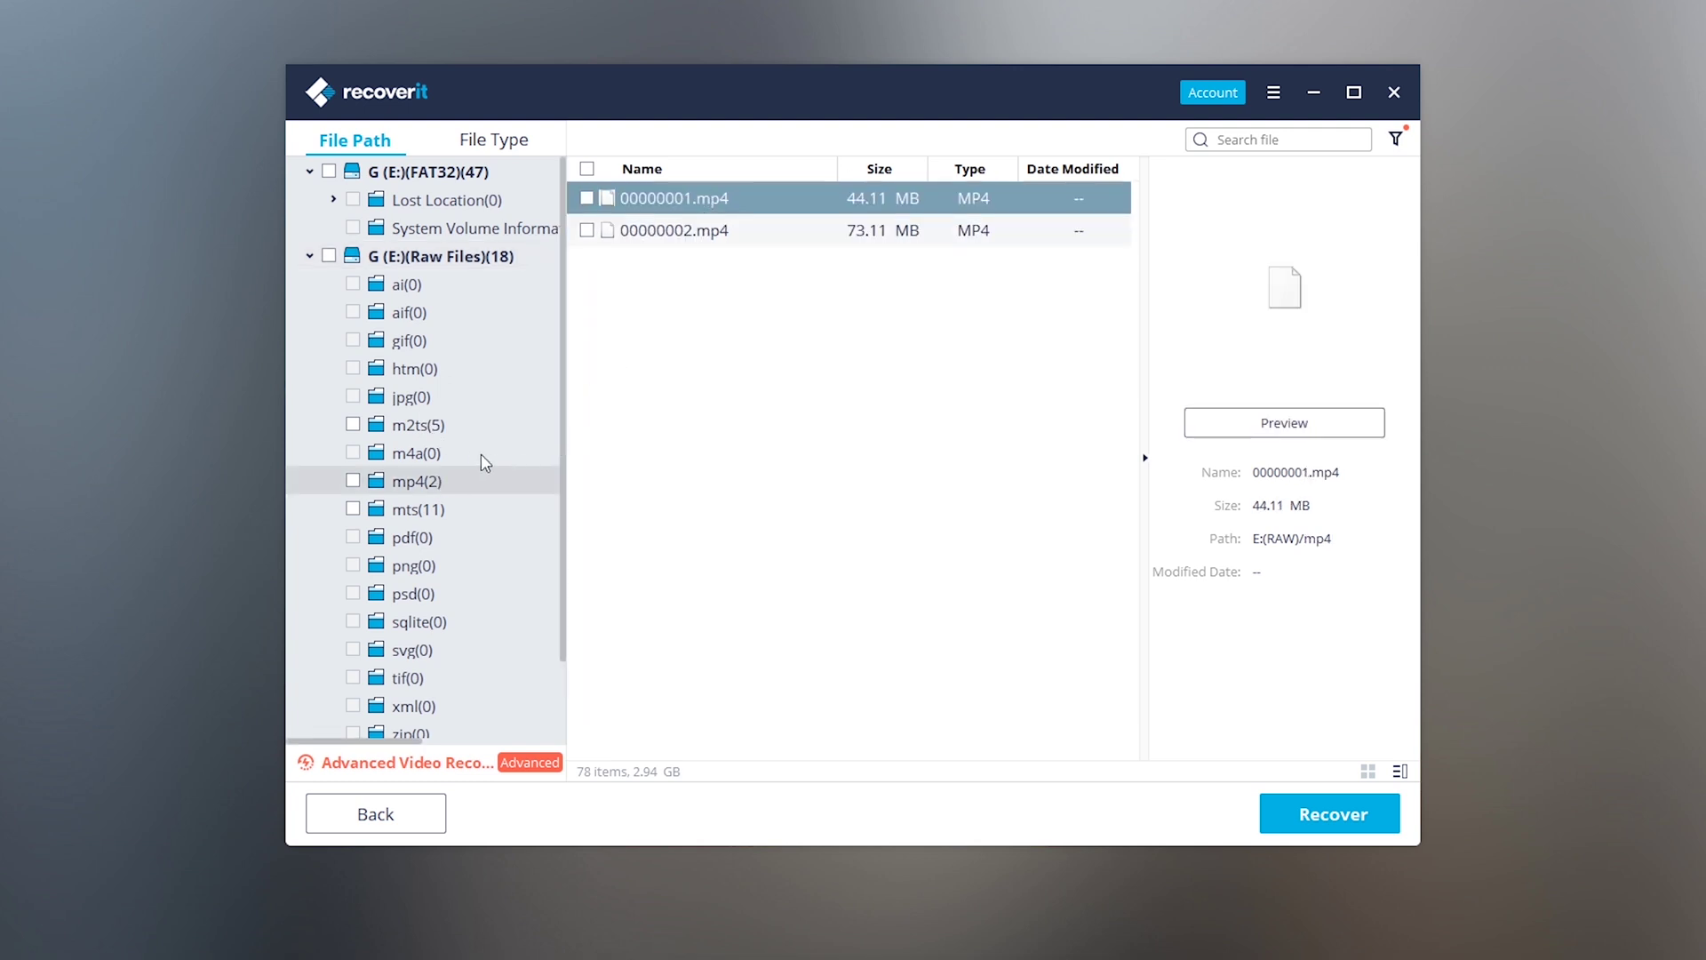
scroll(469, 442, down, 2)
click(435, 444)
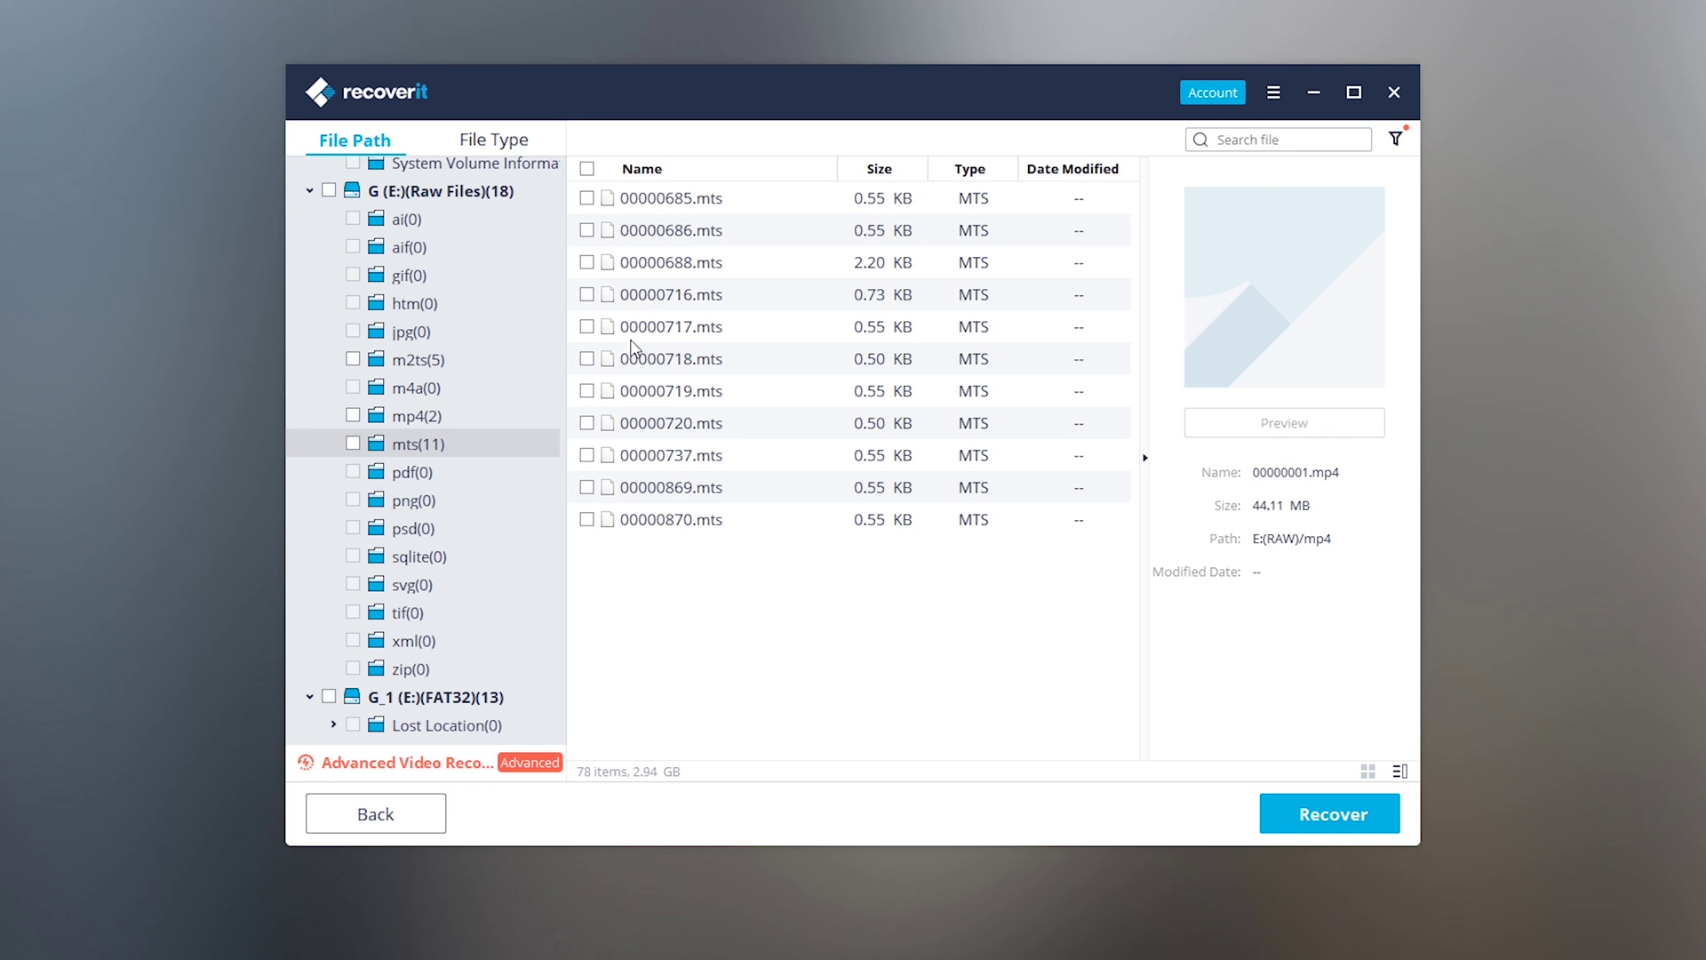
scroll(503, 641, up, 2)
click(458, 178)
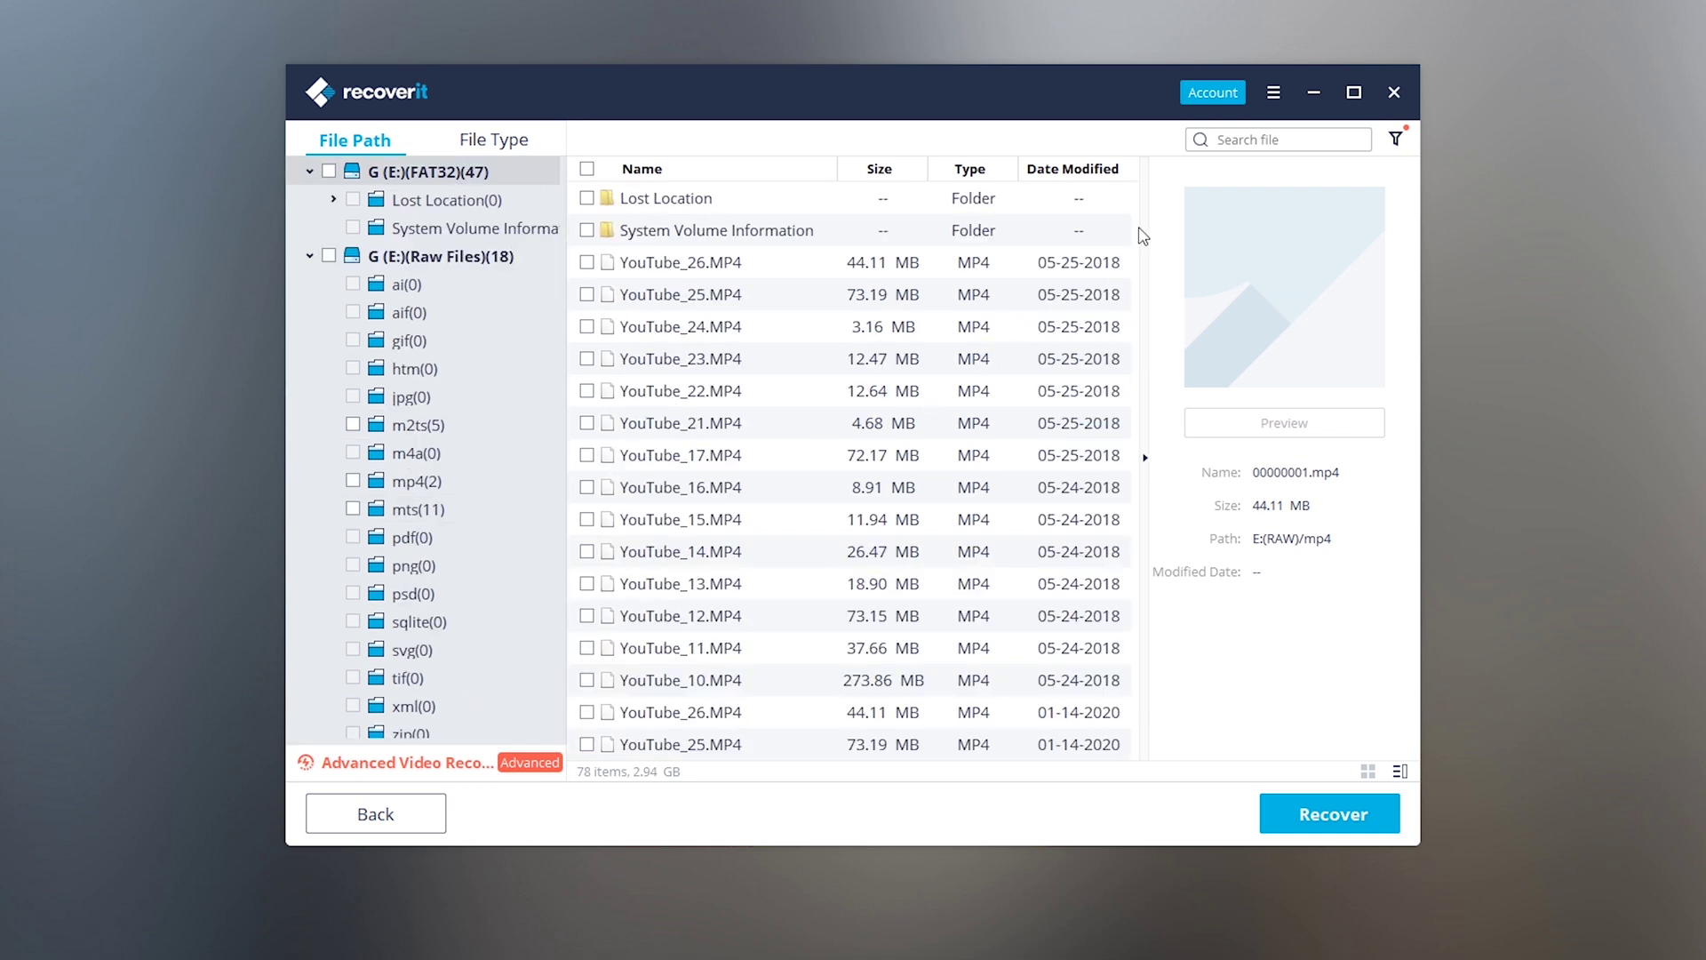
- Group results by File Type and list the Video formats: MP4 (62), M2TS (5), MTS (11)
click(484, 140)
click(432, 199)
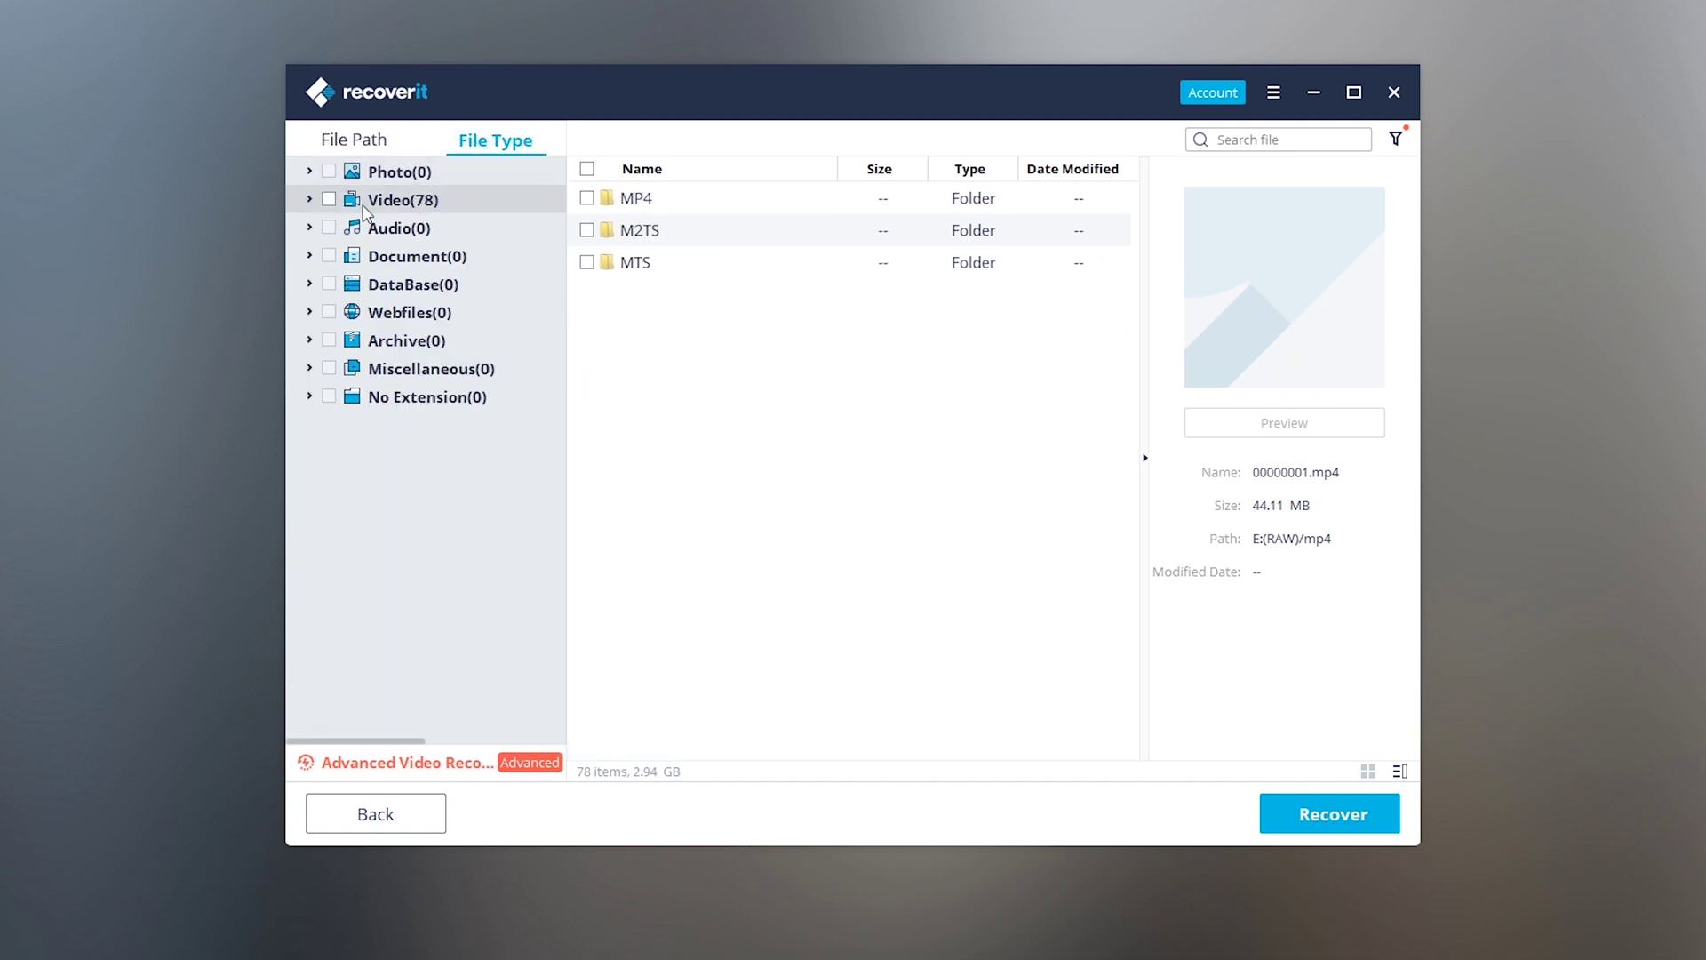
click(310, 199)
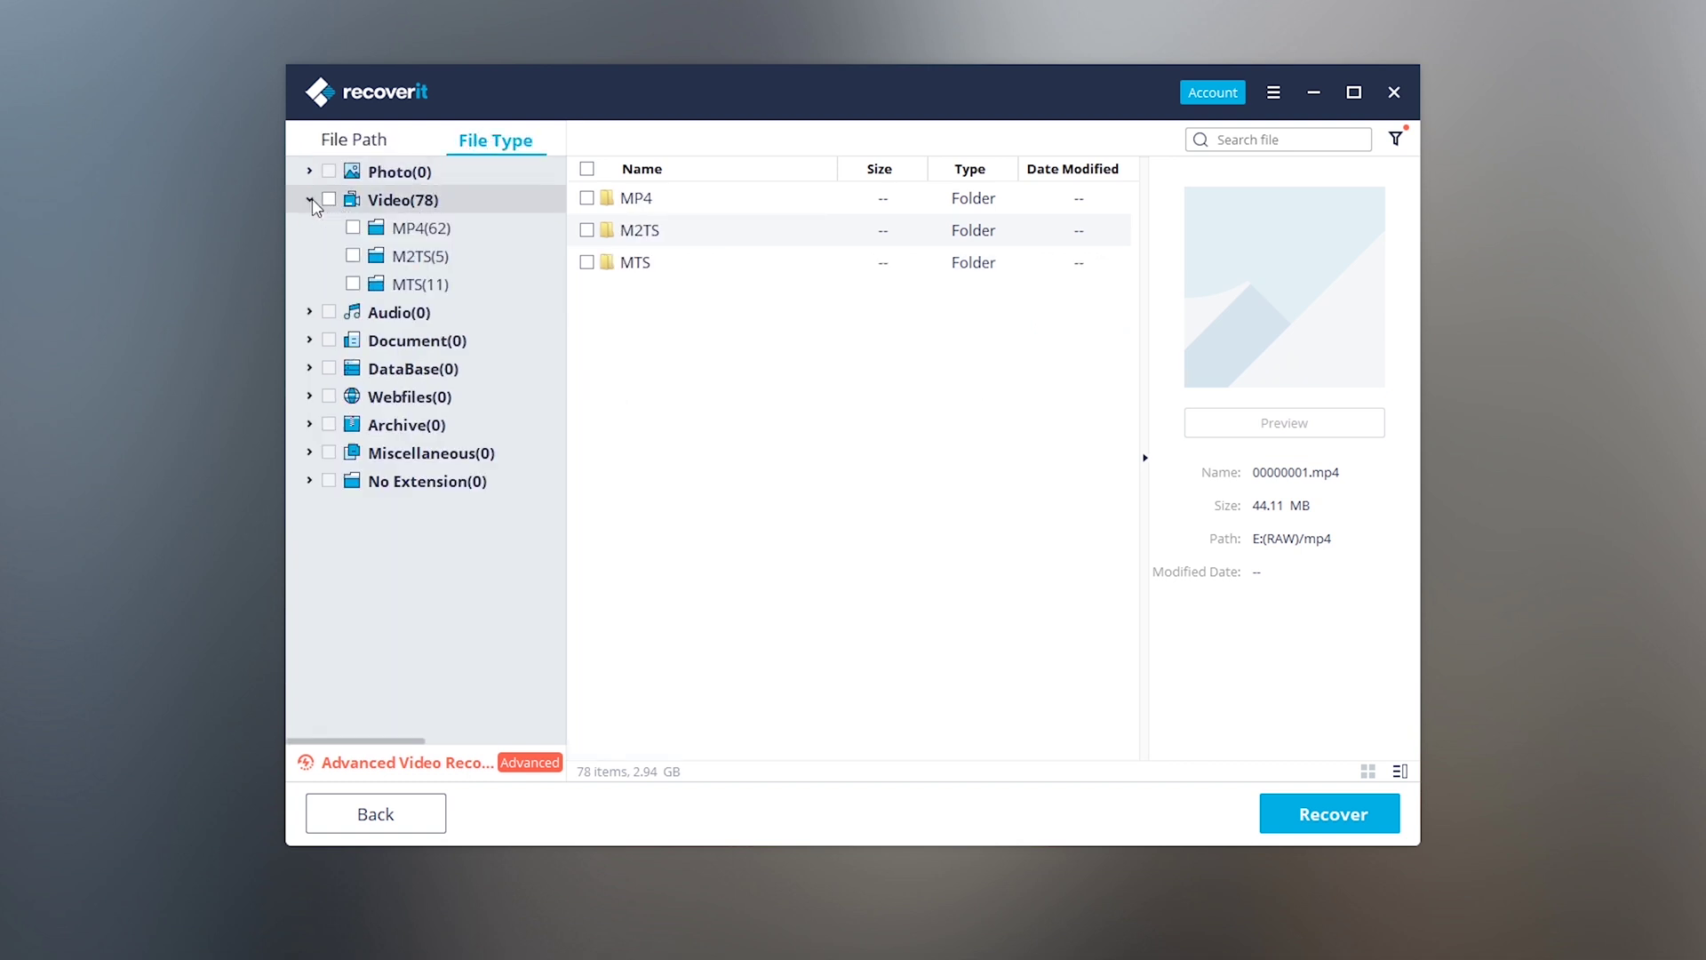
click(450, 233)
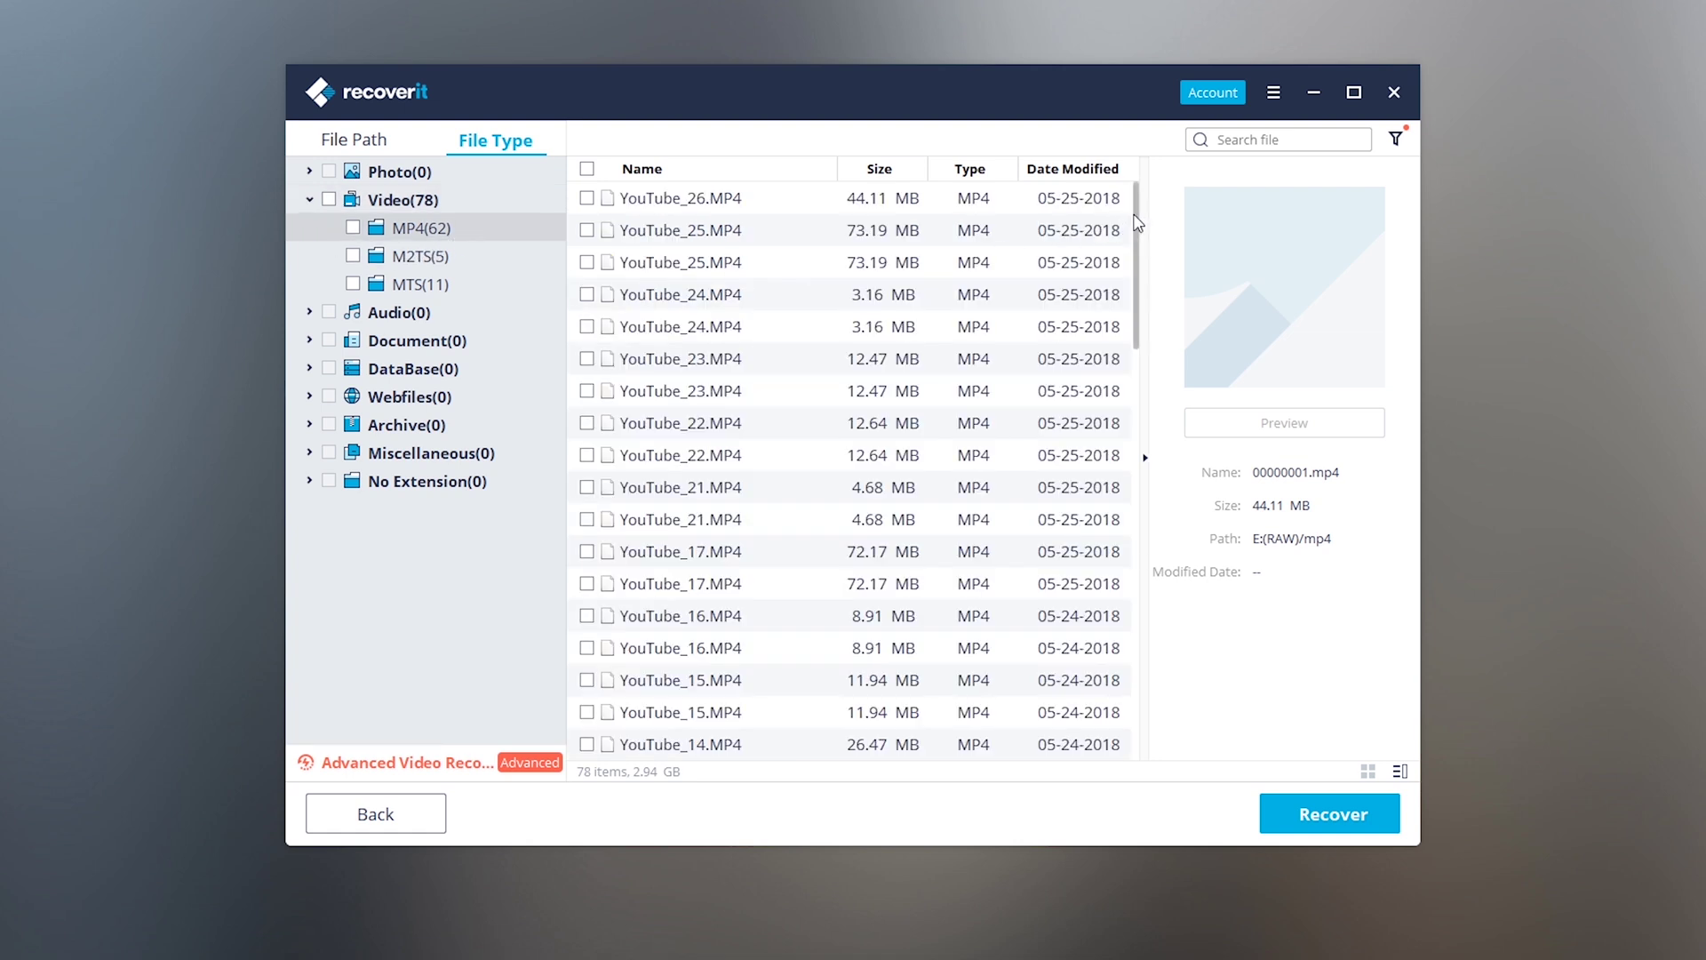
mouse_move(1138, 220)
mouse_down()
mouse_move(1139, 614)
mouse_move(1143, 200)
mouse_up()
click(418, 260)
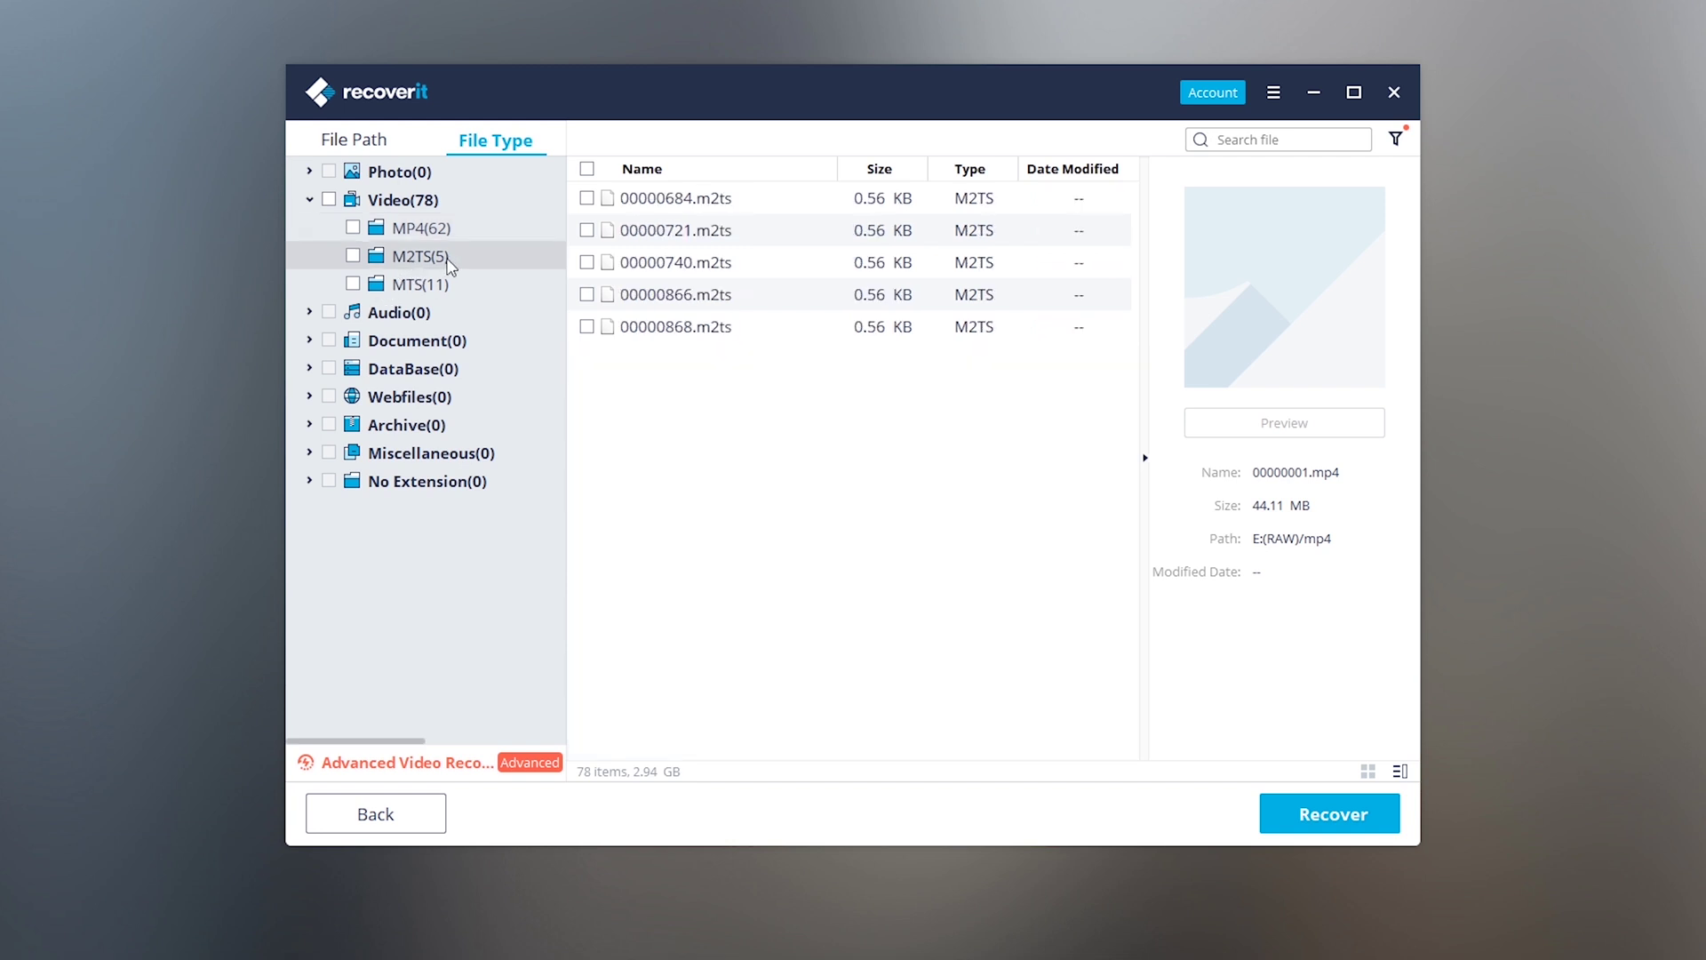
click(435, 277)
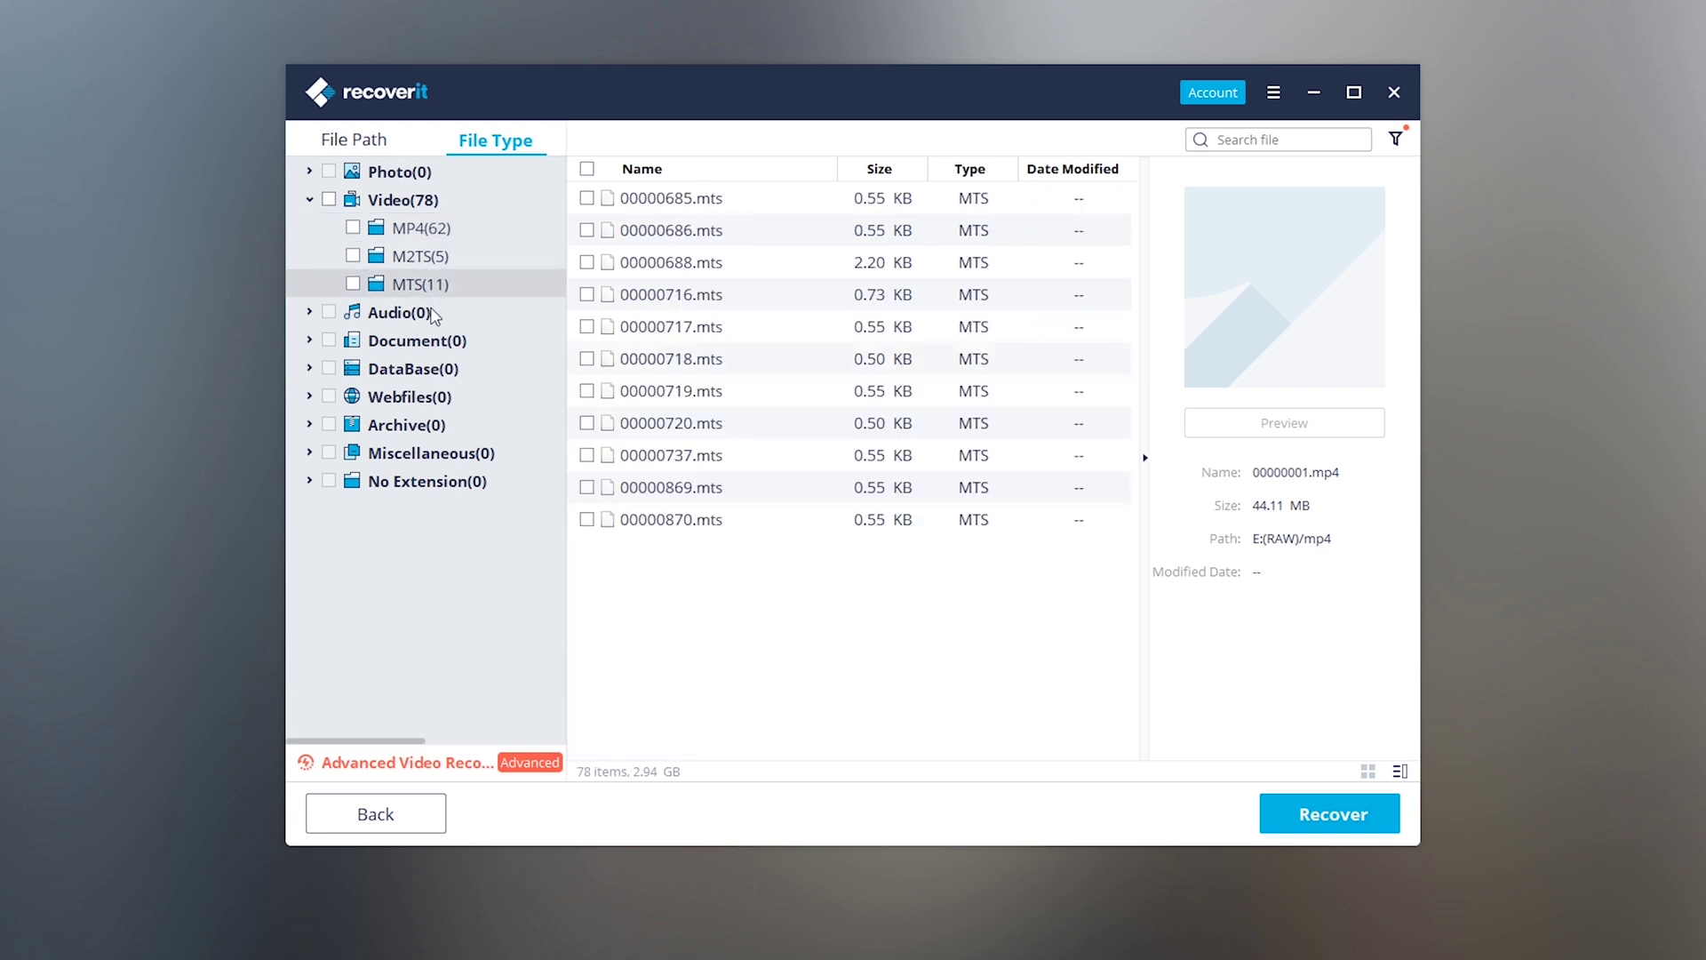
click(441, 233)
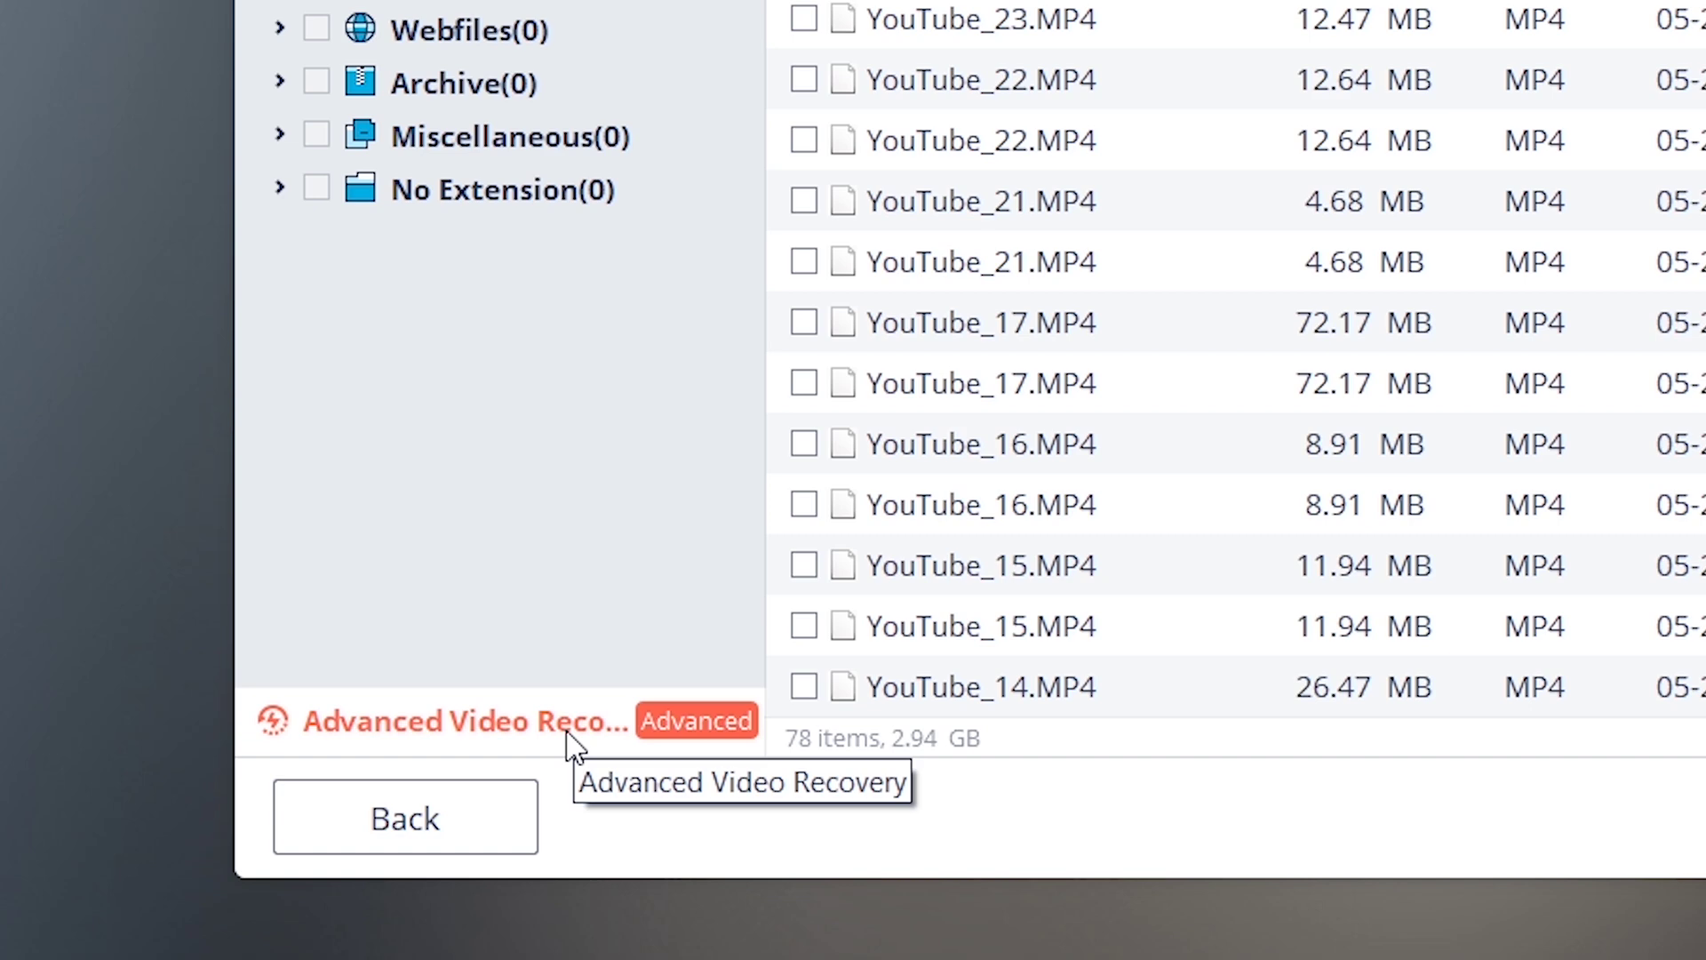
- Run the Advanced Video Recovery scan and dismiss its completion tips
click(538, 715)
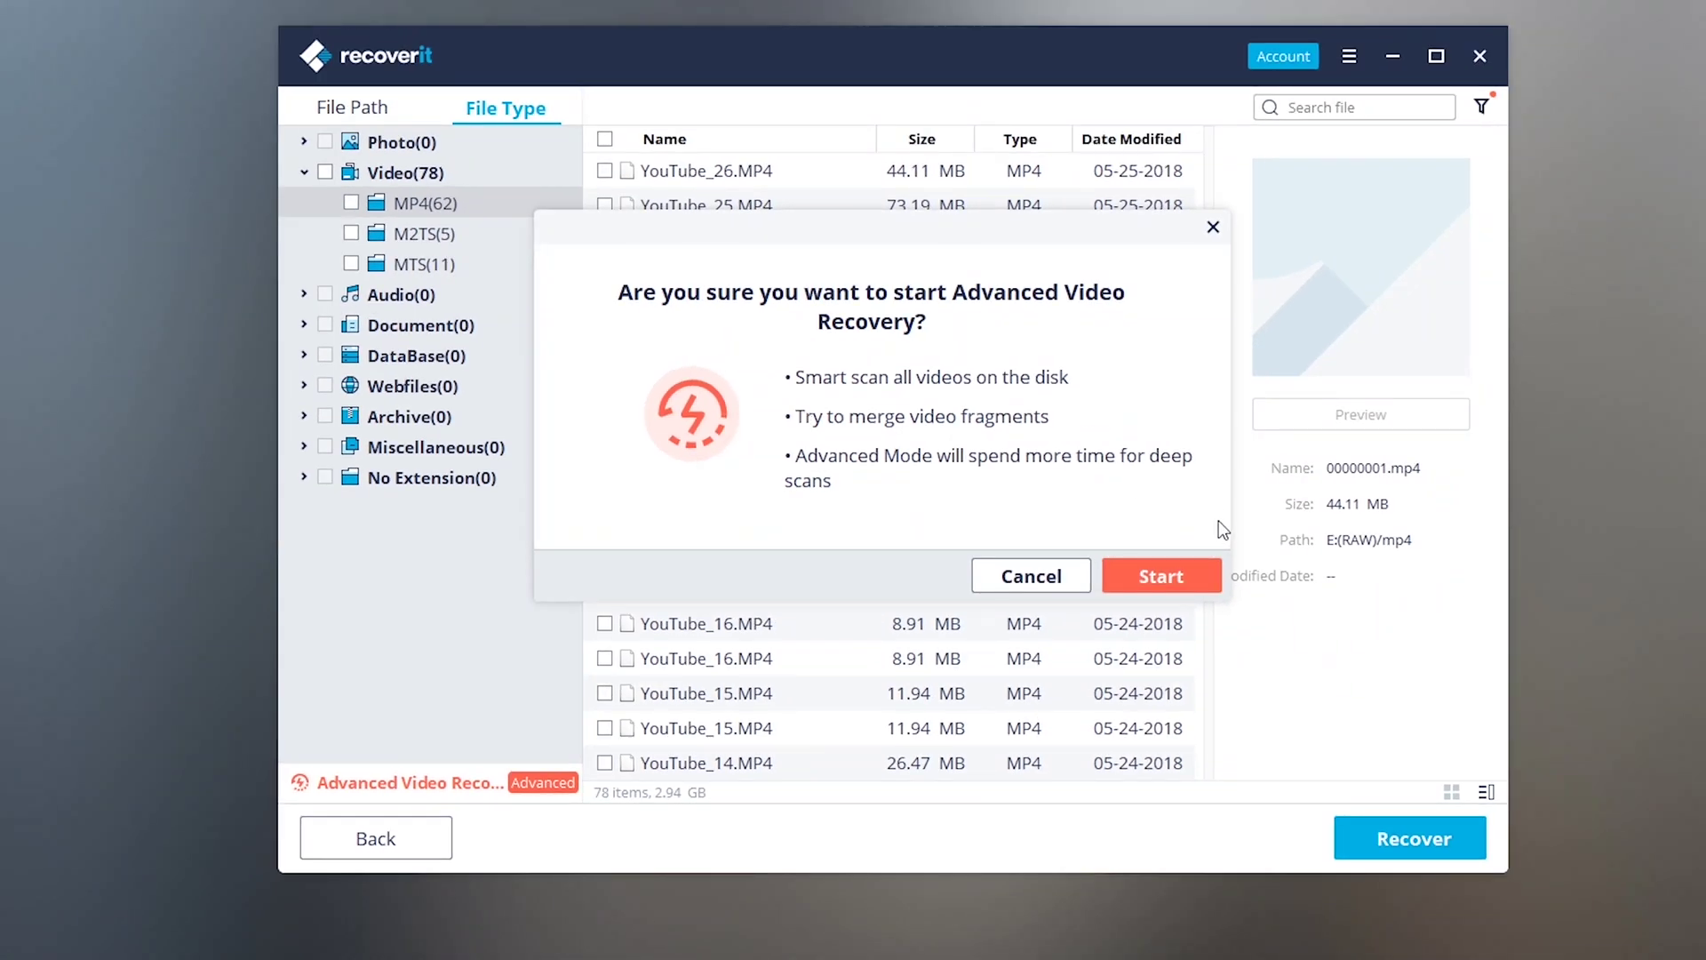
click(1156, 575)
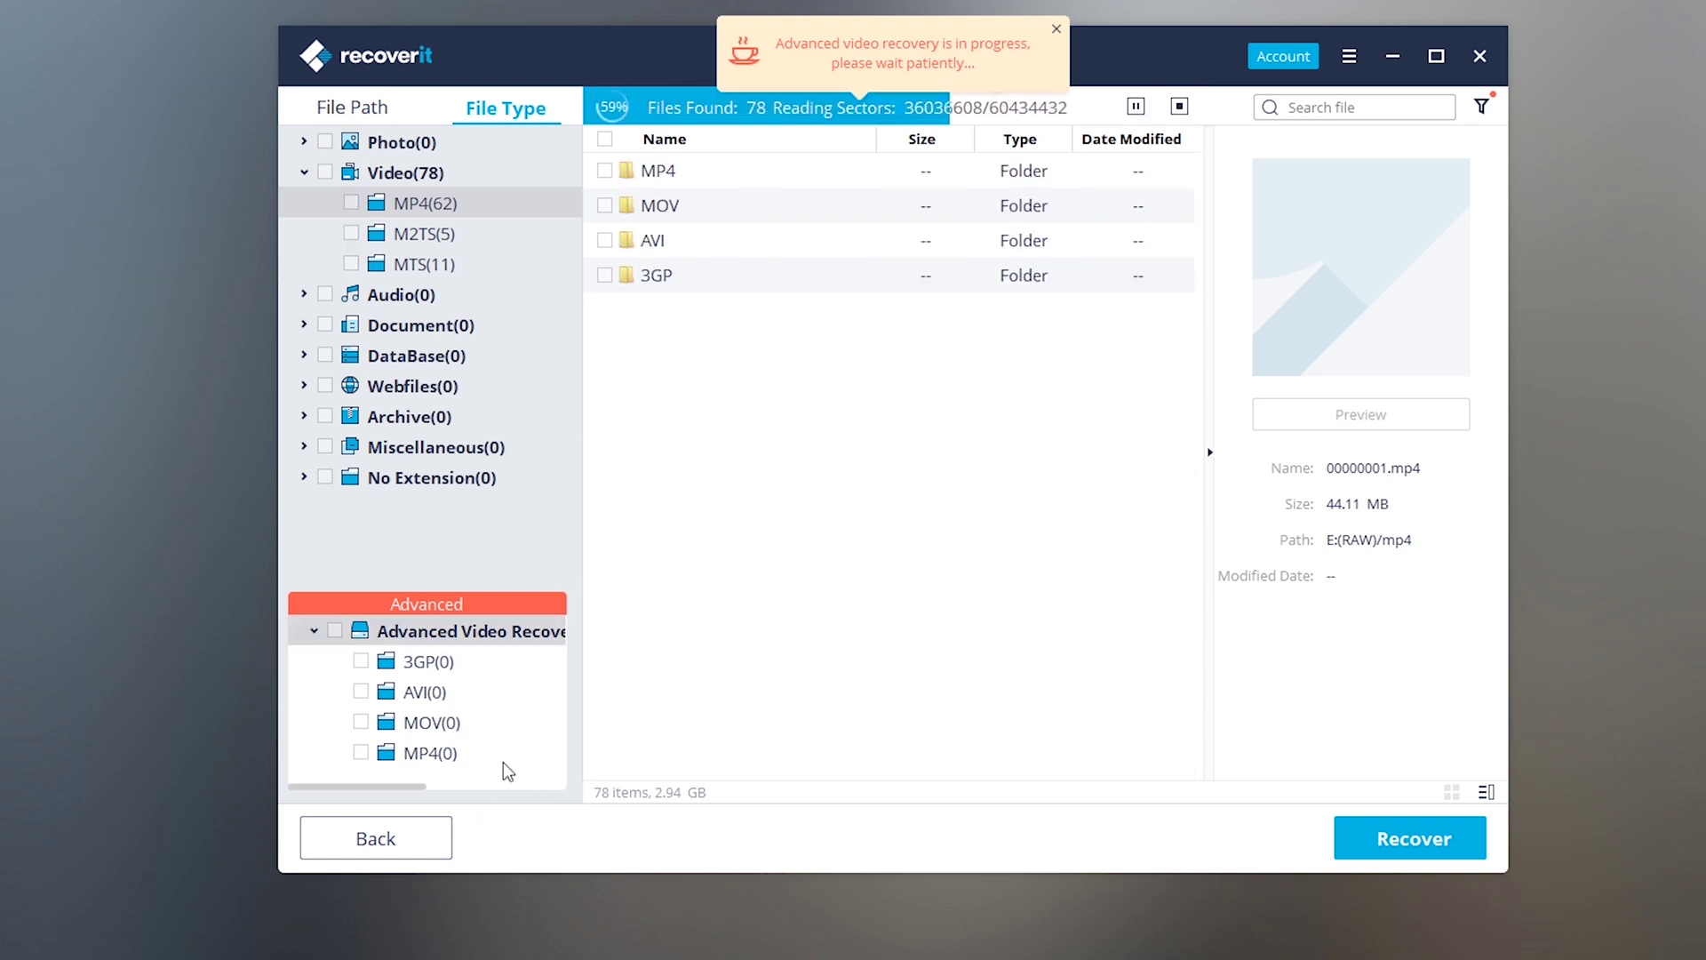
click(908, 575)
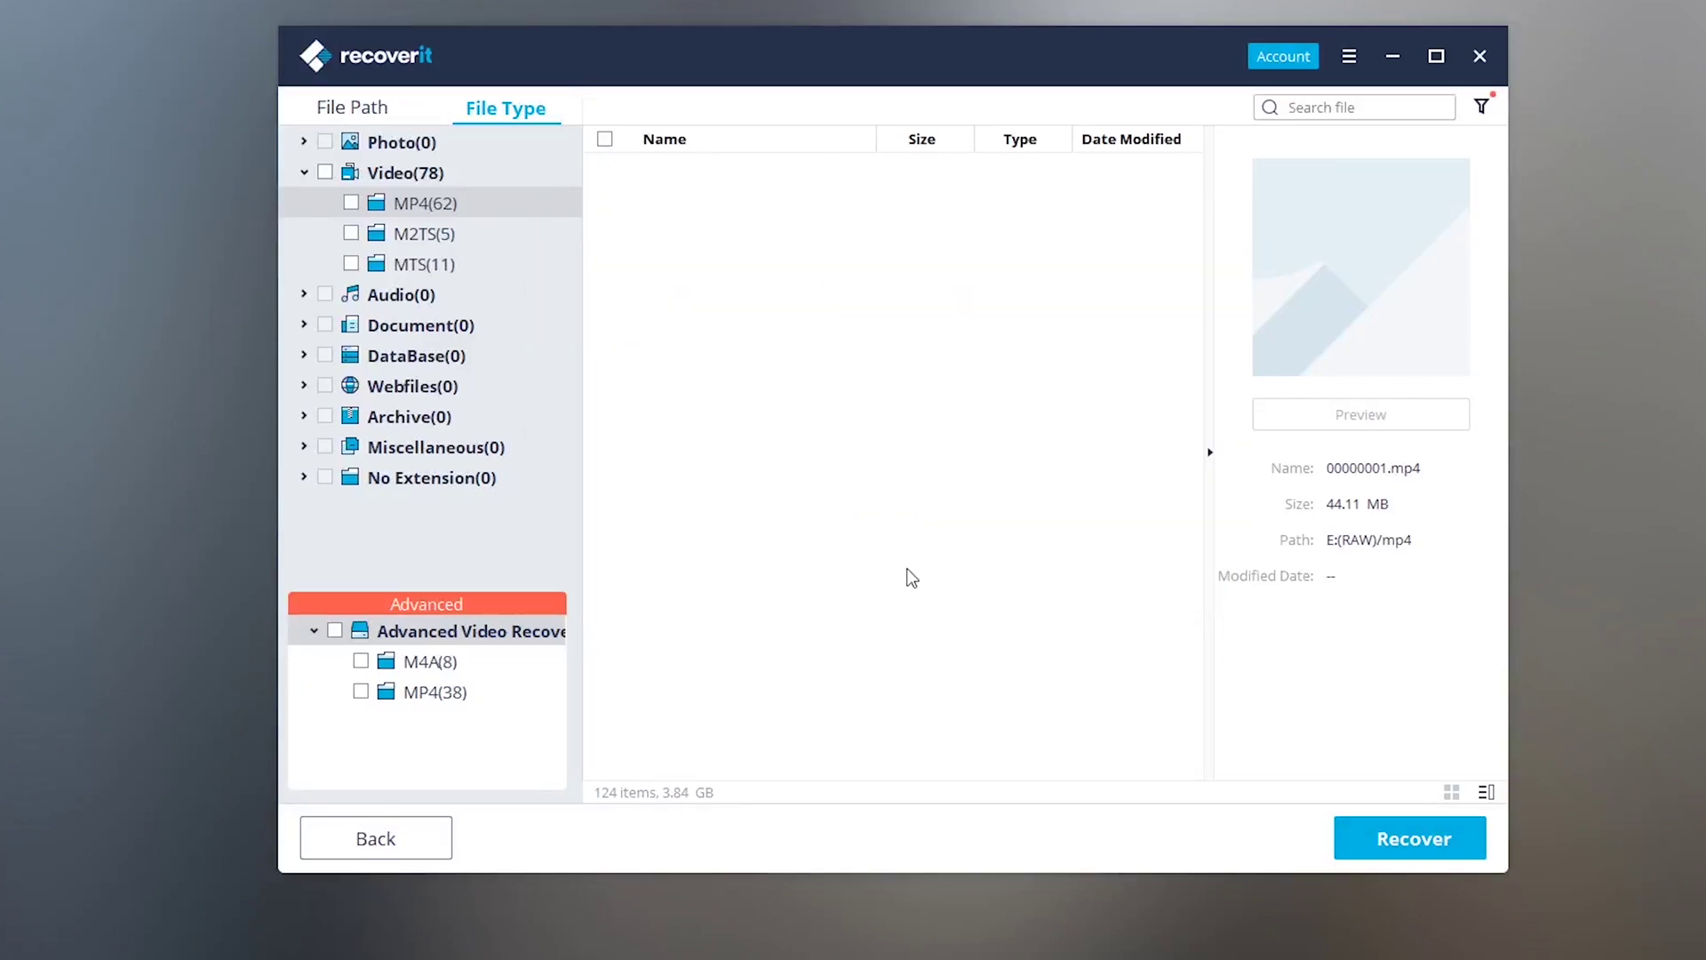
- Browse the found video formats and list the 38 MP4 files from the advanced scan
click(423, 181)
click(444, 190)
scroll(896, 418, down, 5)
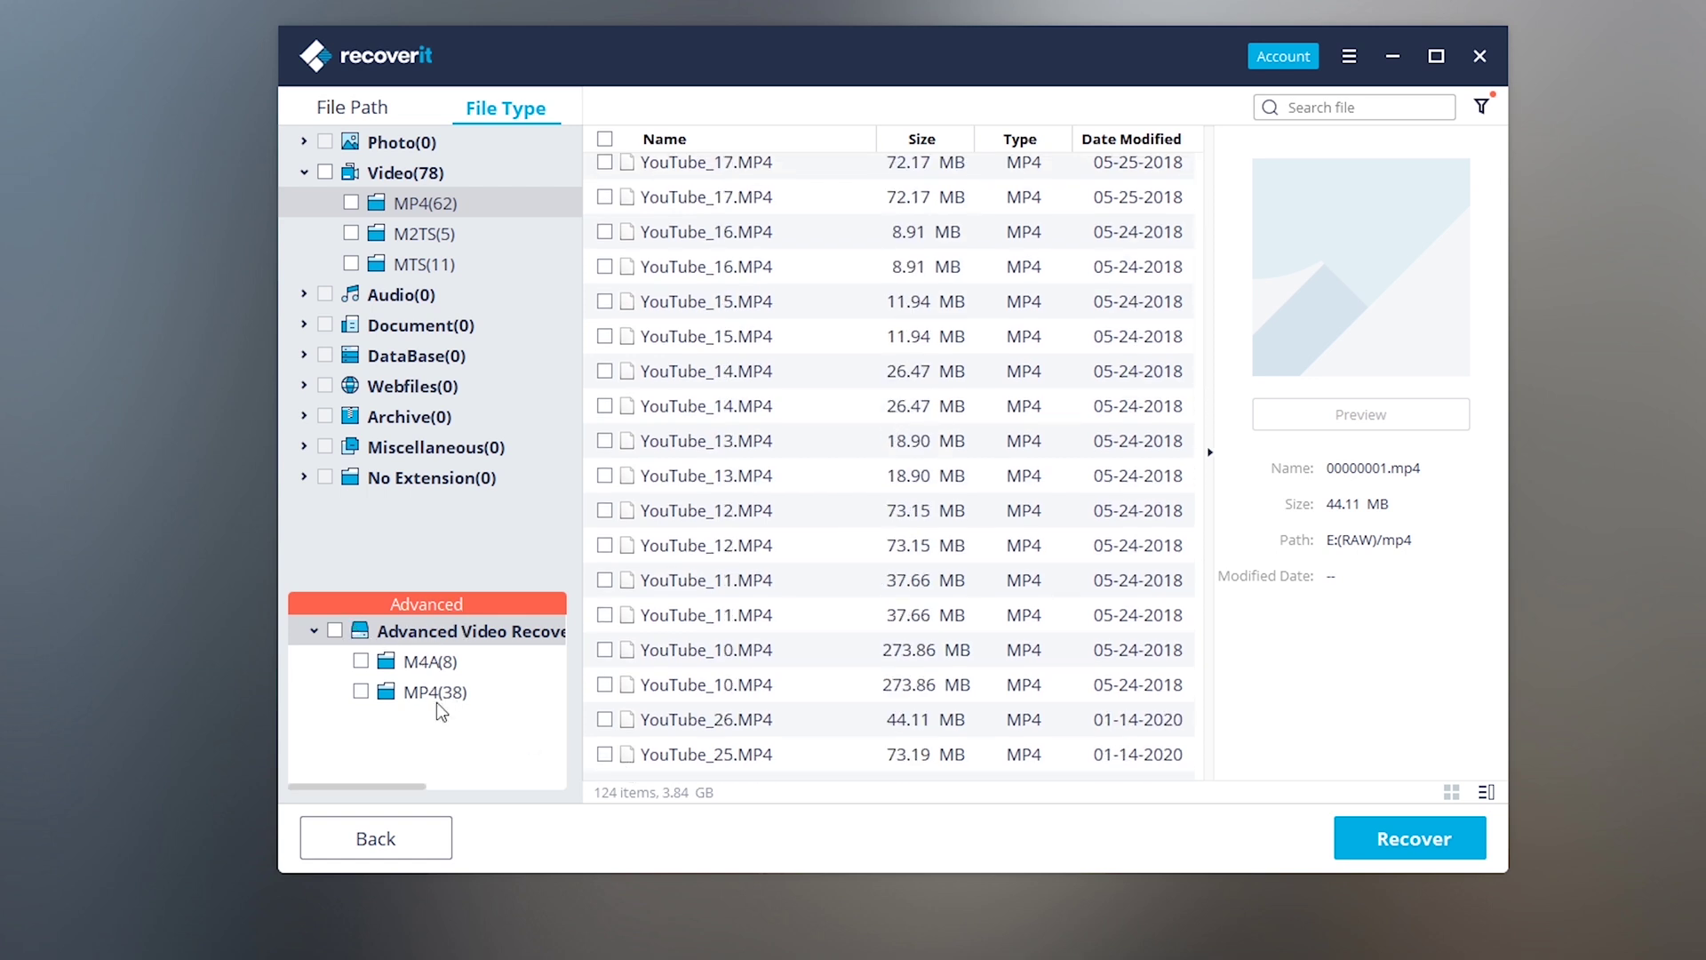
click(410, 667)
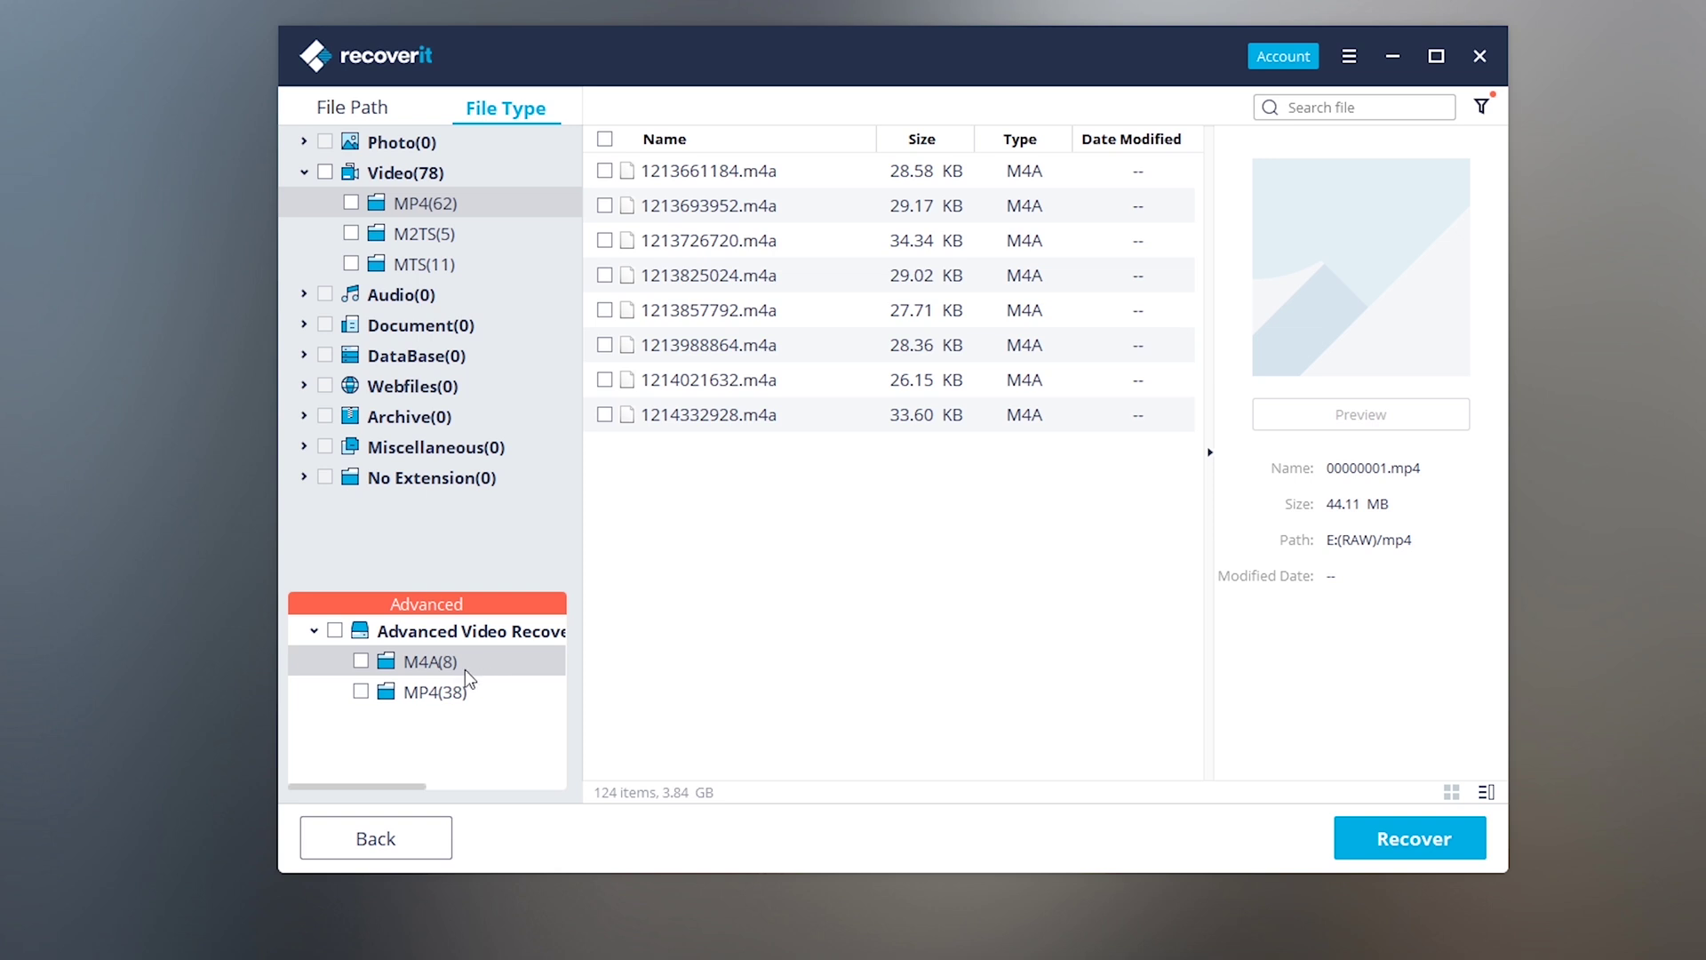
click(462, 692)
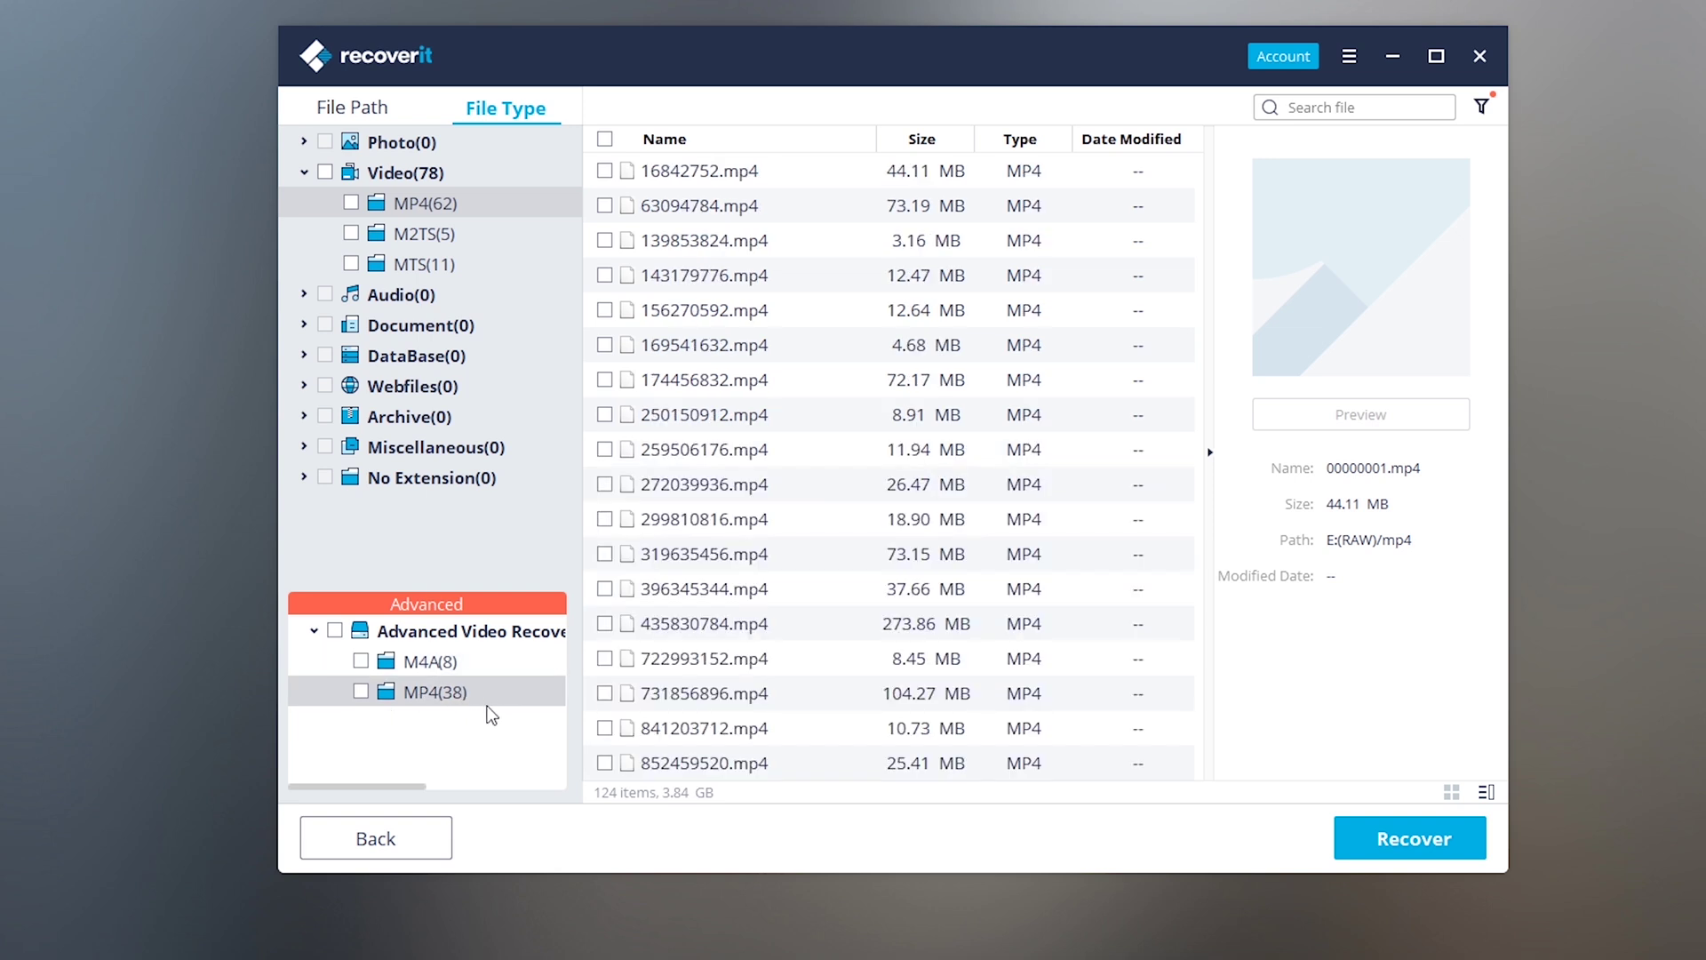
- Inspect the advanced-scan MP4 files down to the 8.45 MB 722993152.mp4
click(882, 185)
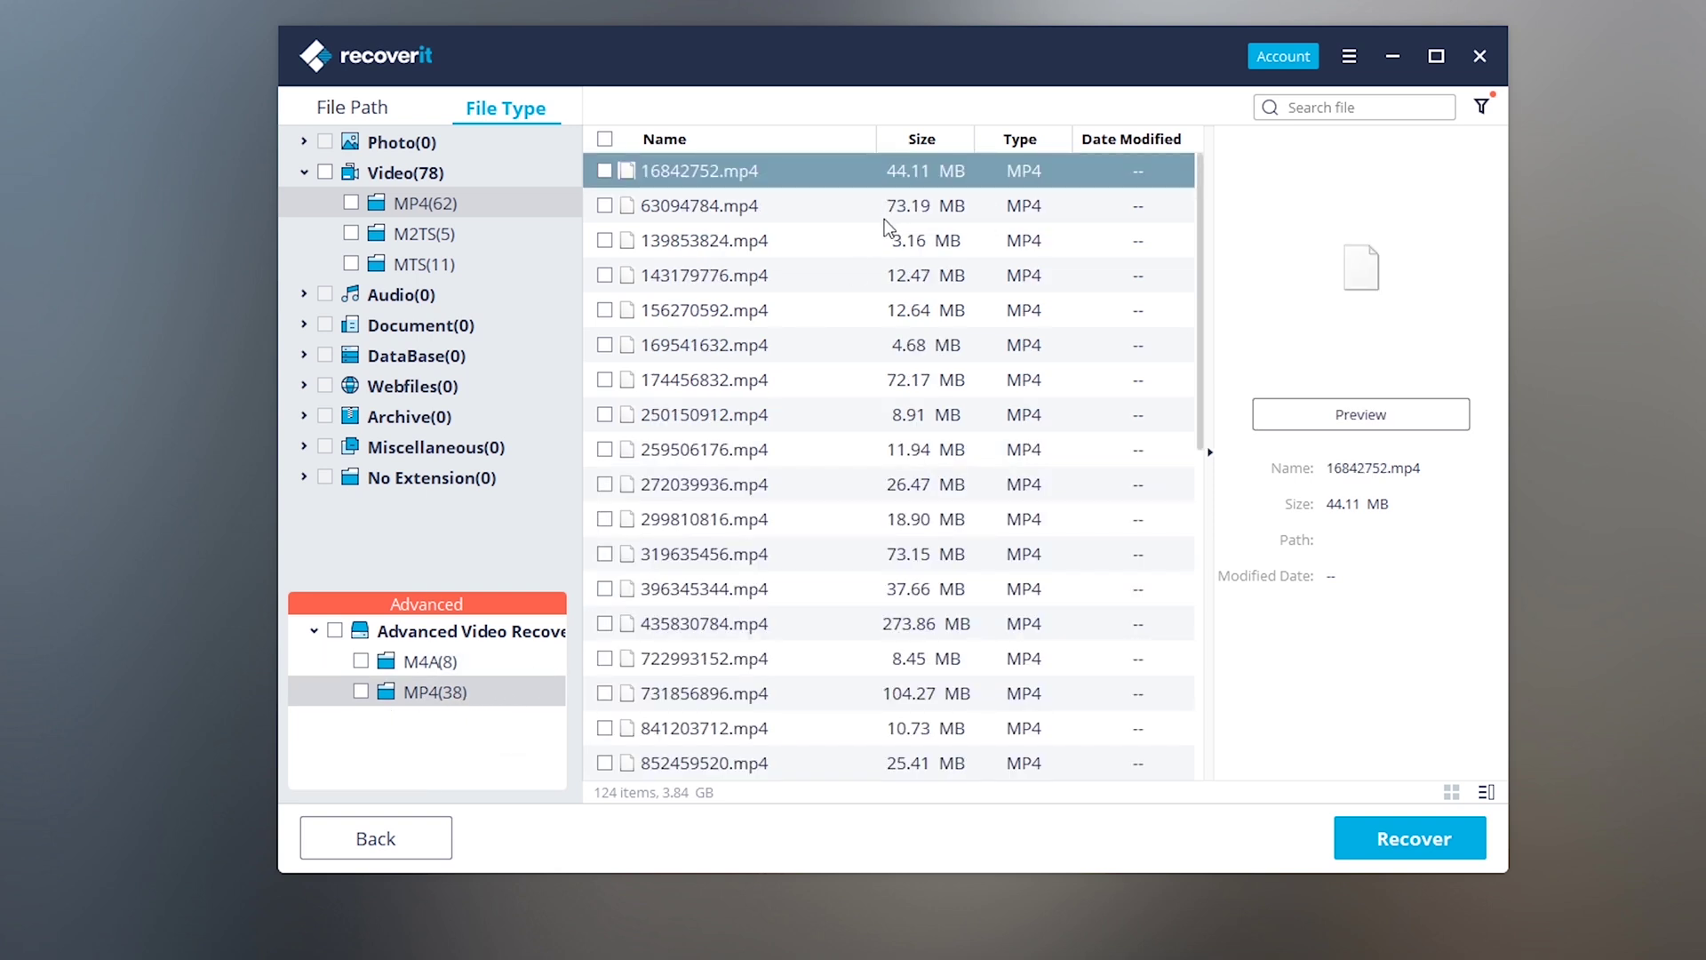
click(883, 218)
click(888, 268)
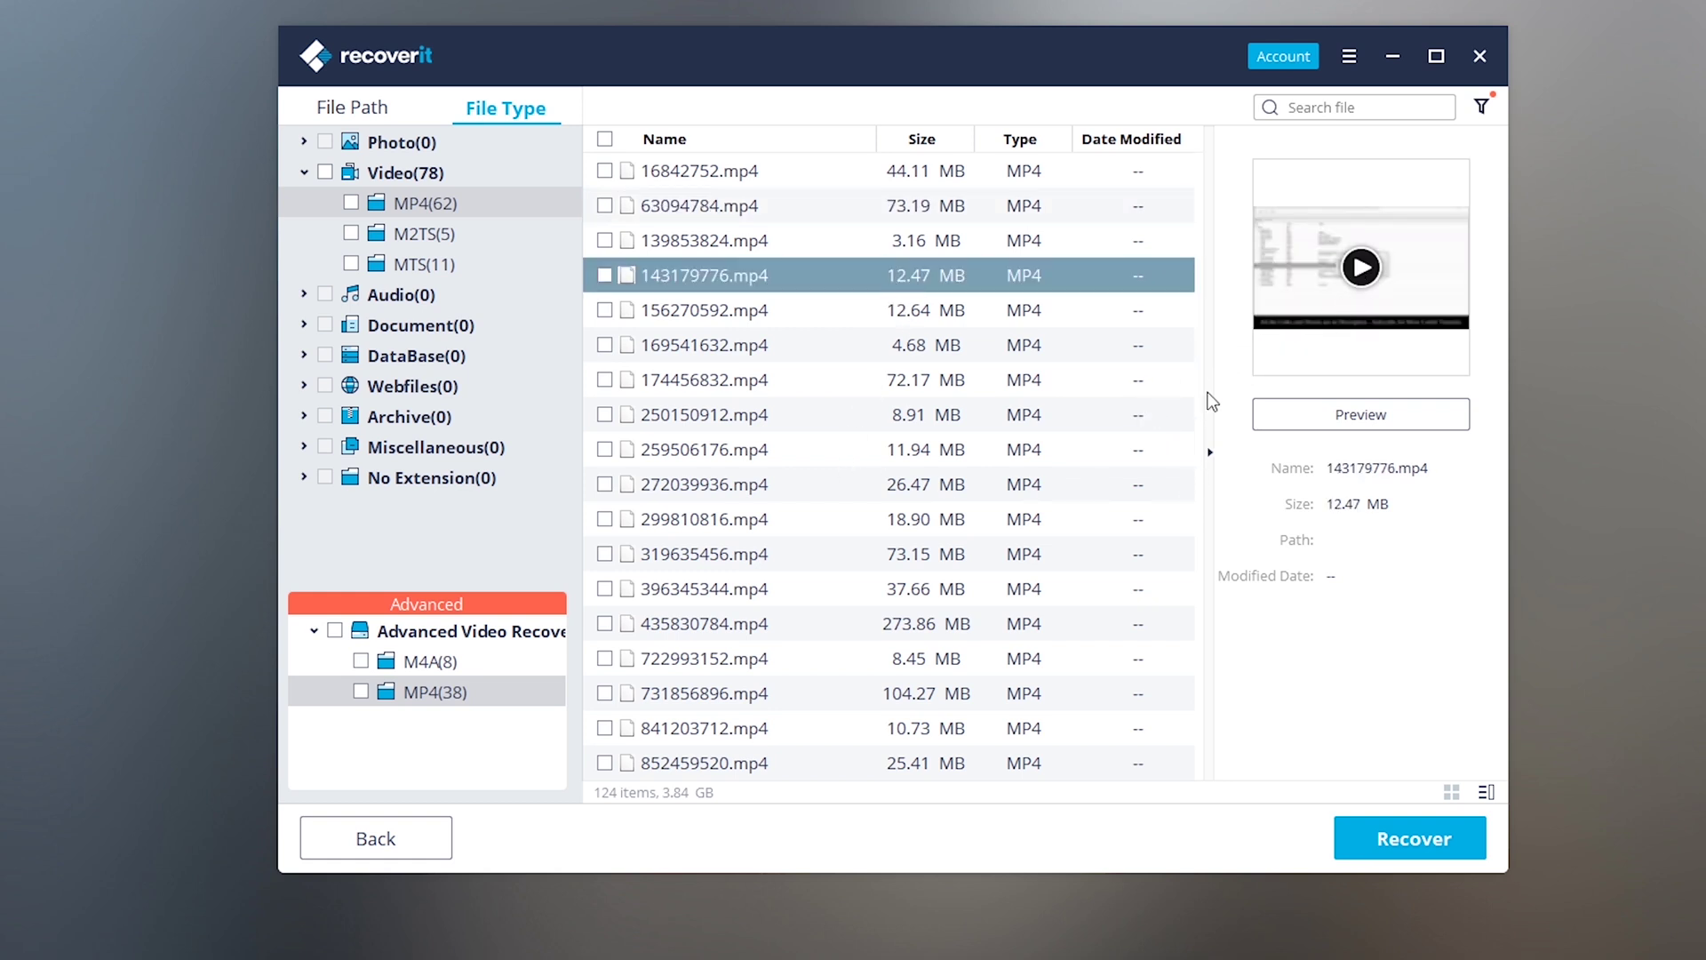
scroll(1181, 426, down, 3)
click(929, 364)
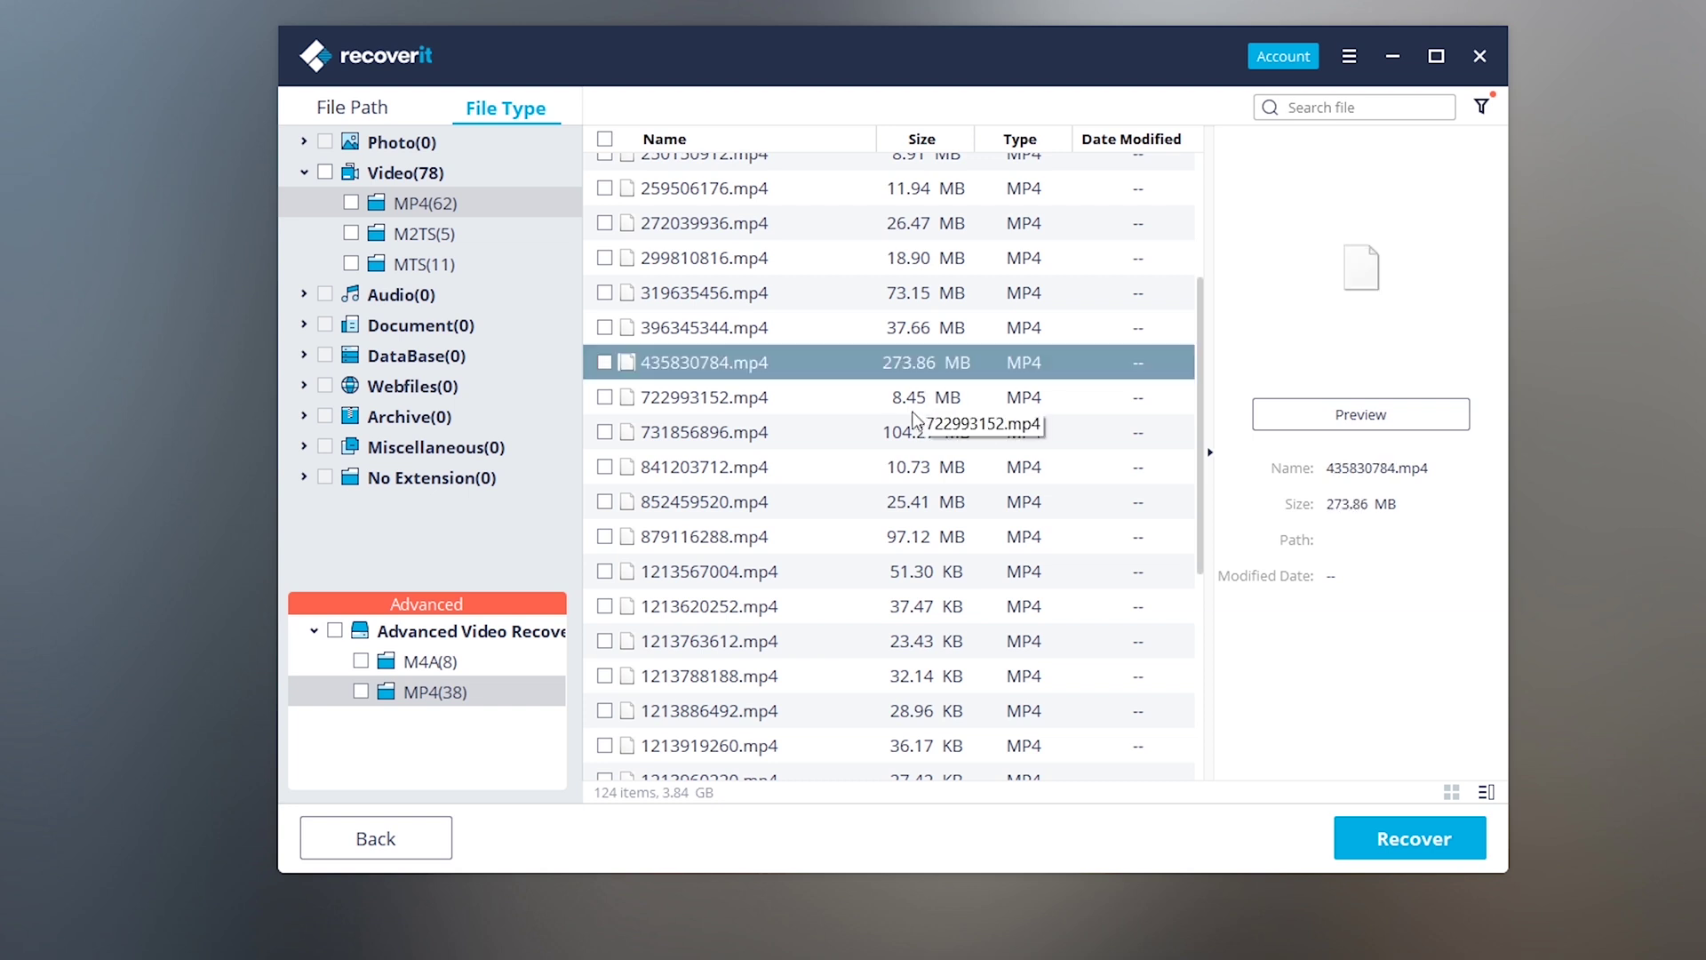
click(916, 404)
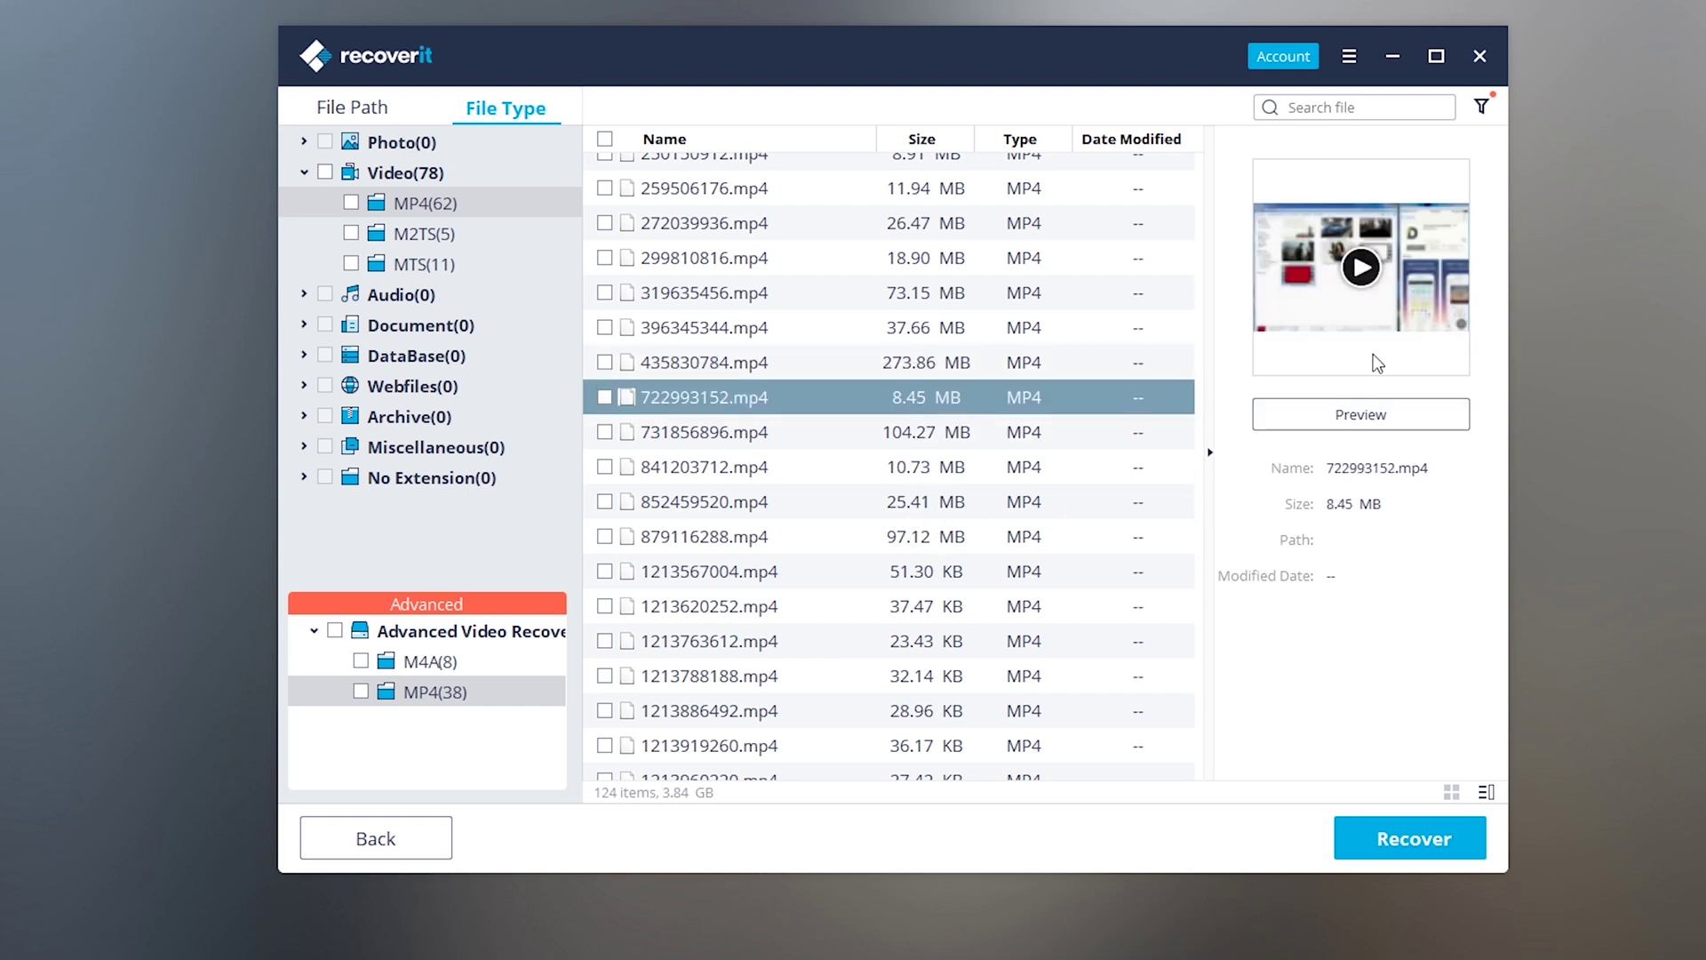
- Preview 722993152.mp4, scrub ahead to confirm it plays intact, and close the preview
click(1361, 414)
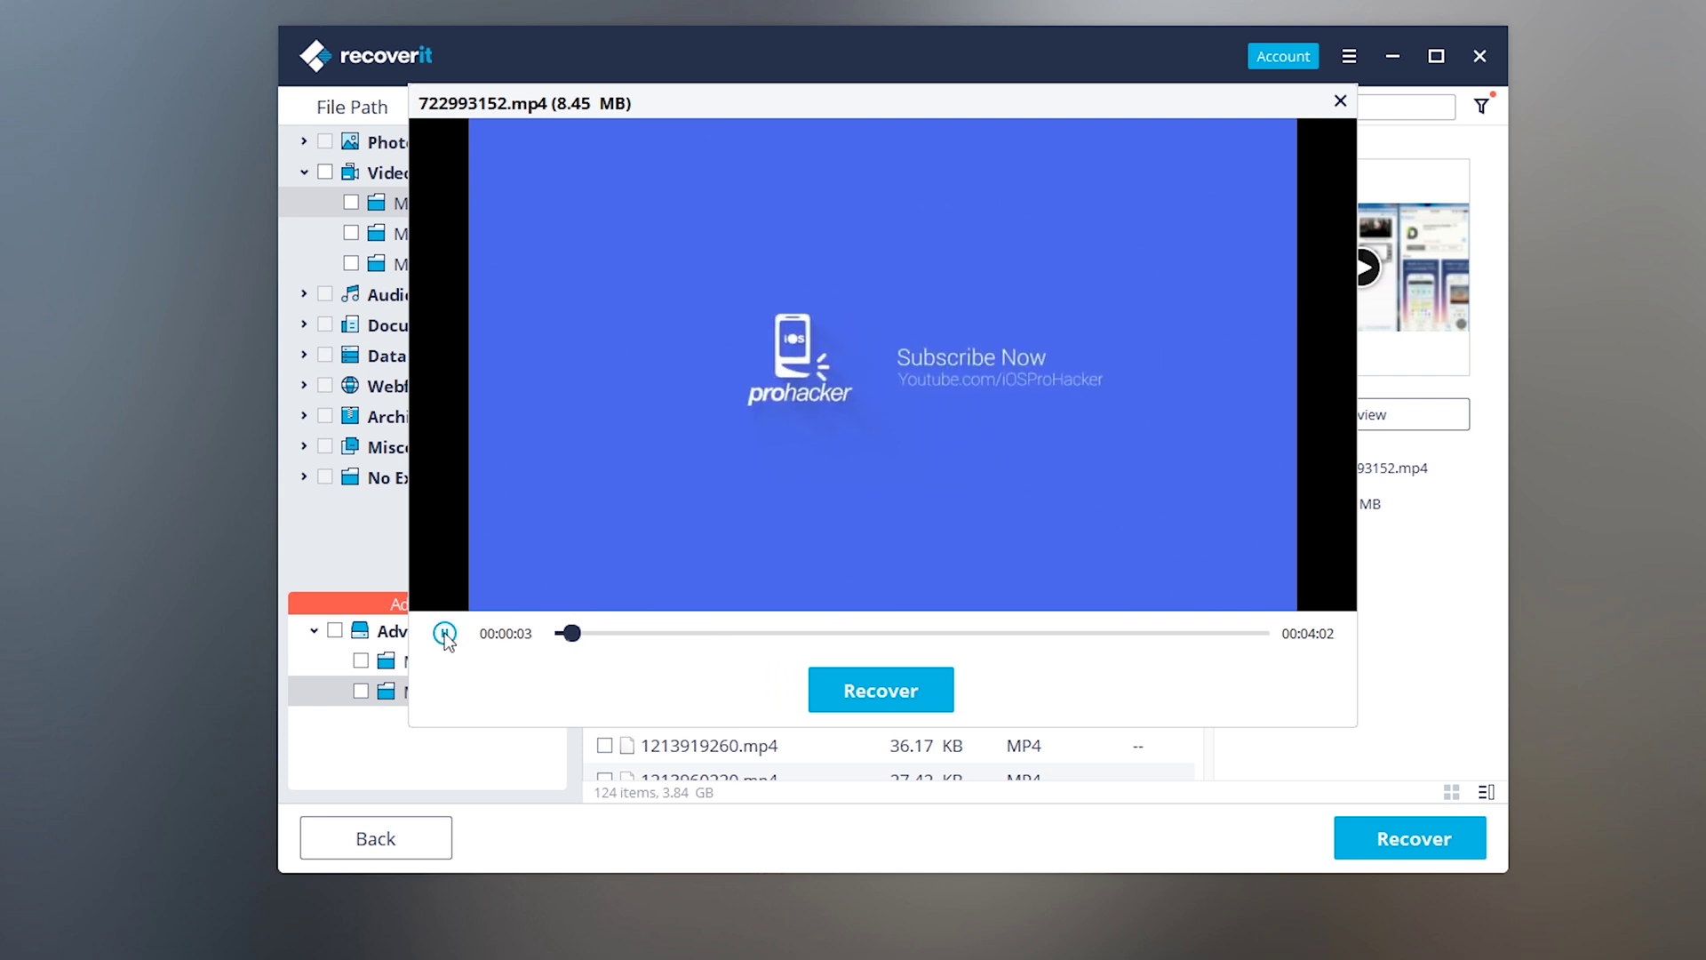
drag(571, 633, 833, 634)
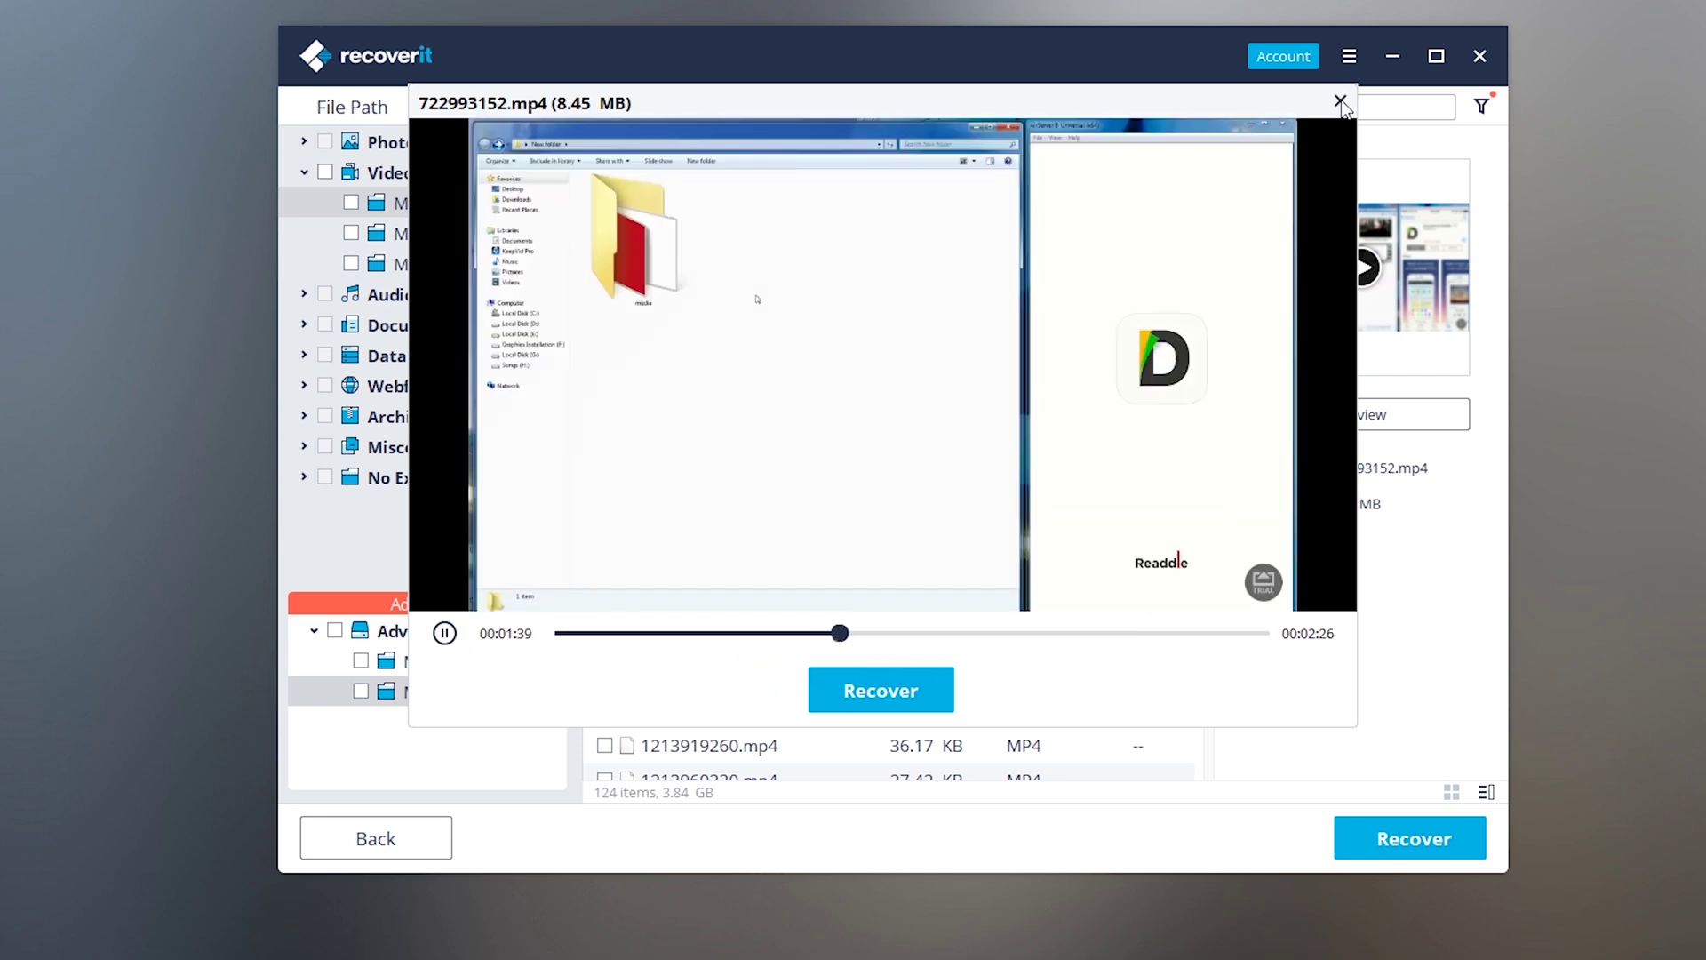
key(Escape)
scroll(819, 605, down, 4)
scroll(823, 600, up, 4)
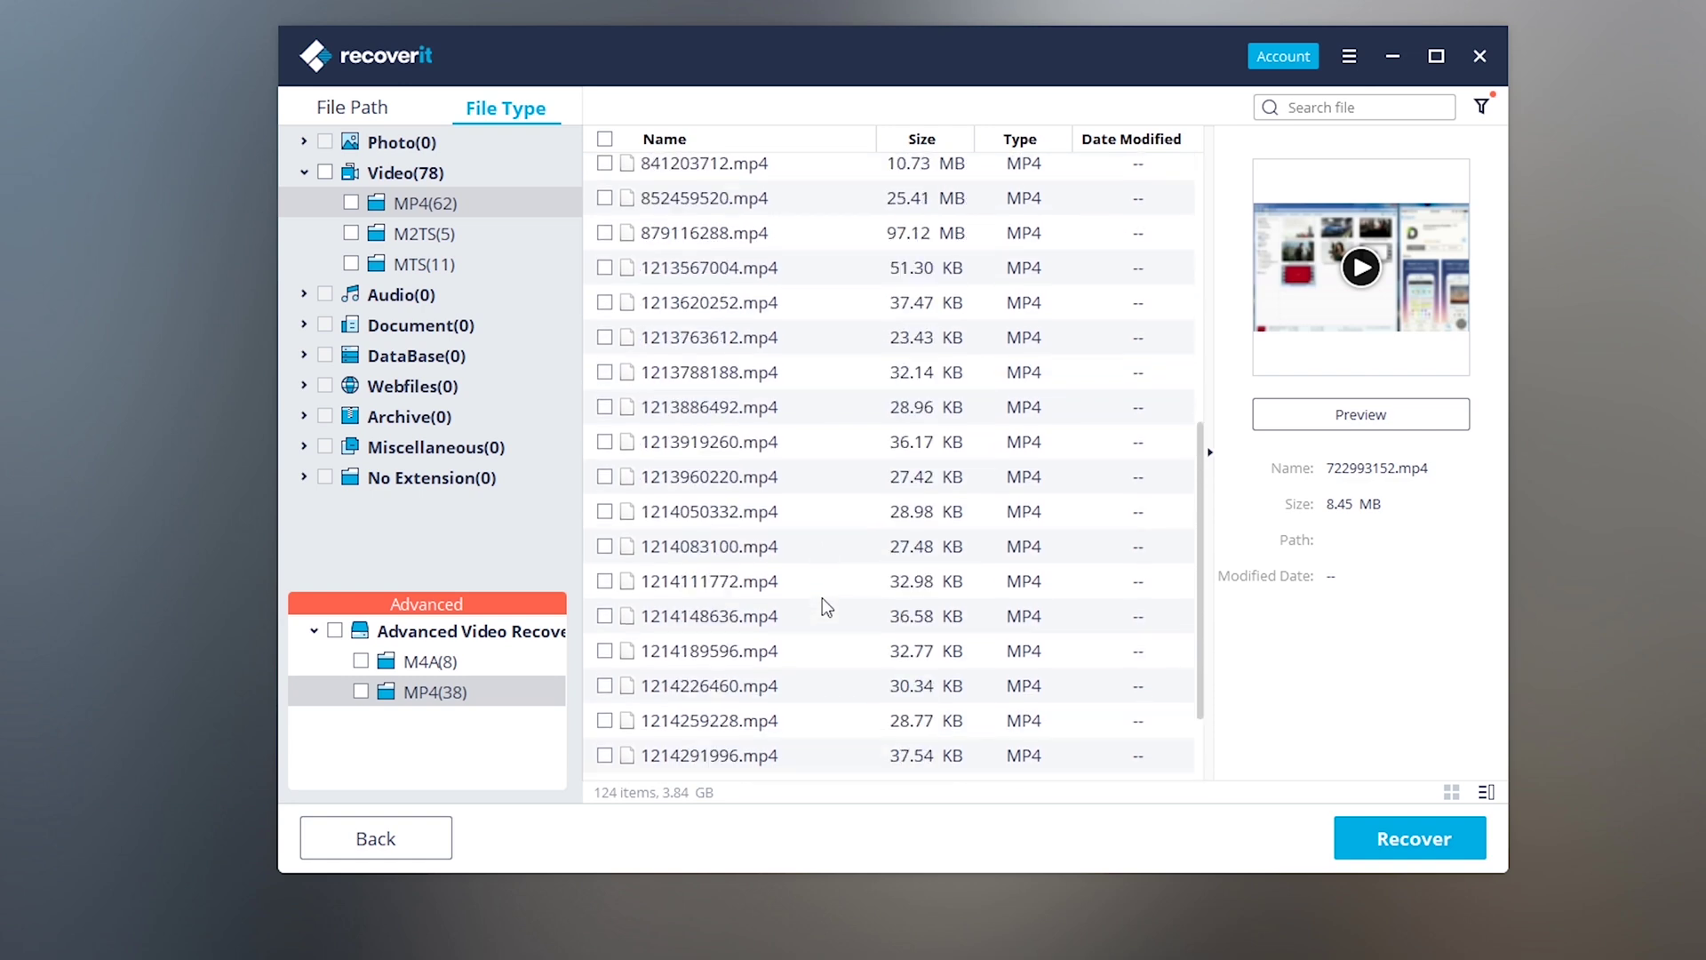
scroll(823, 599, up, 3)
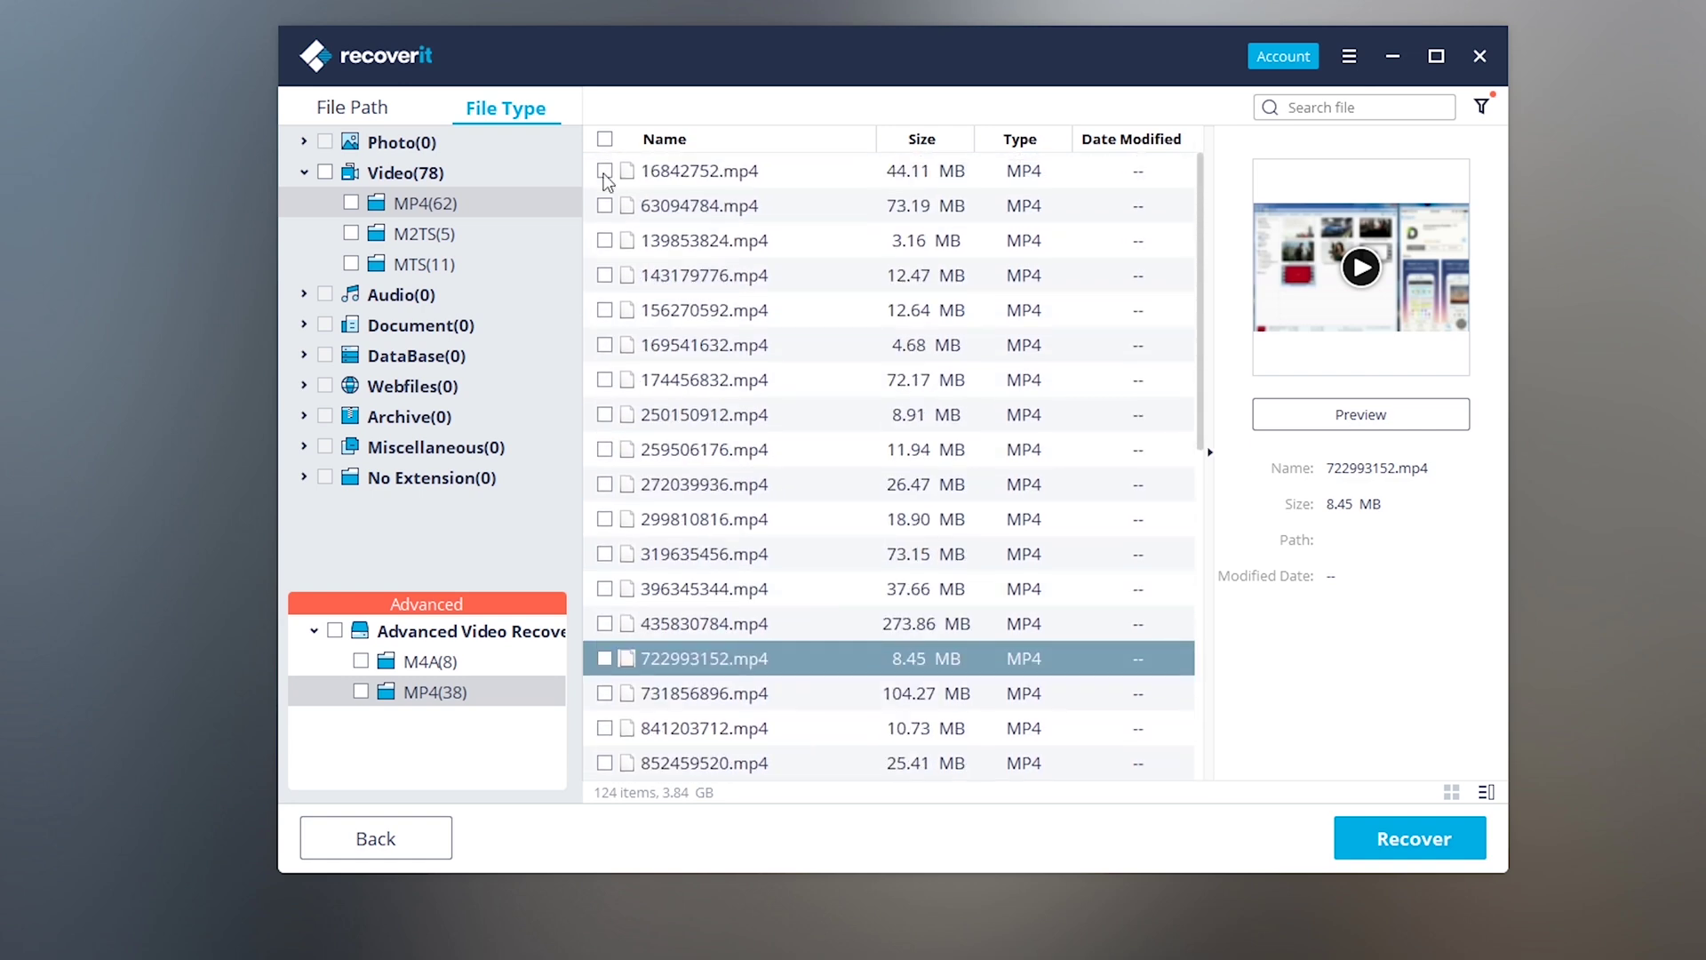
- Tick three advanced-scan MP4s and YouTube_26 through YouTube_23.MP4, then start recovering them
click(604, 171)
click(604, 201)
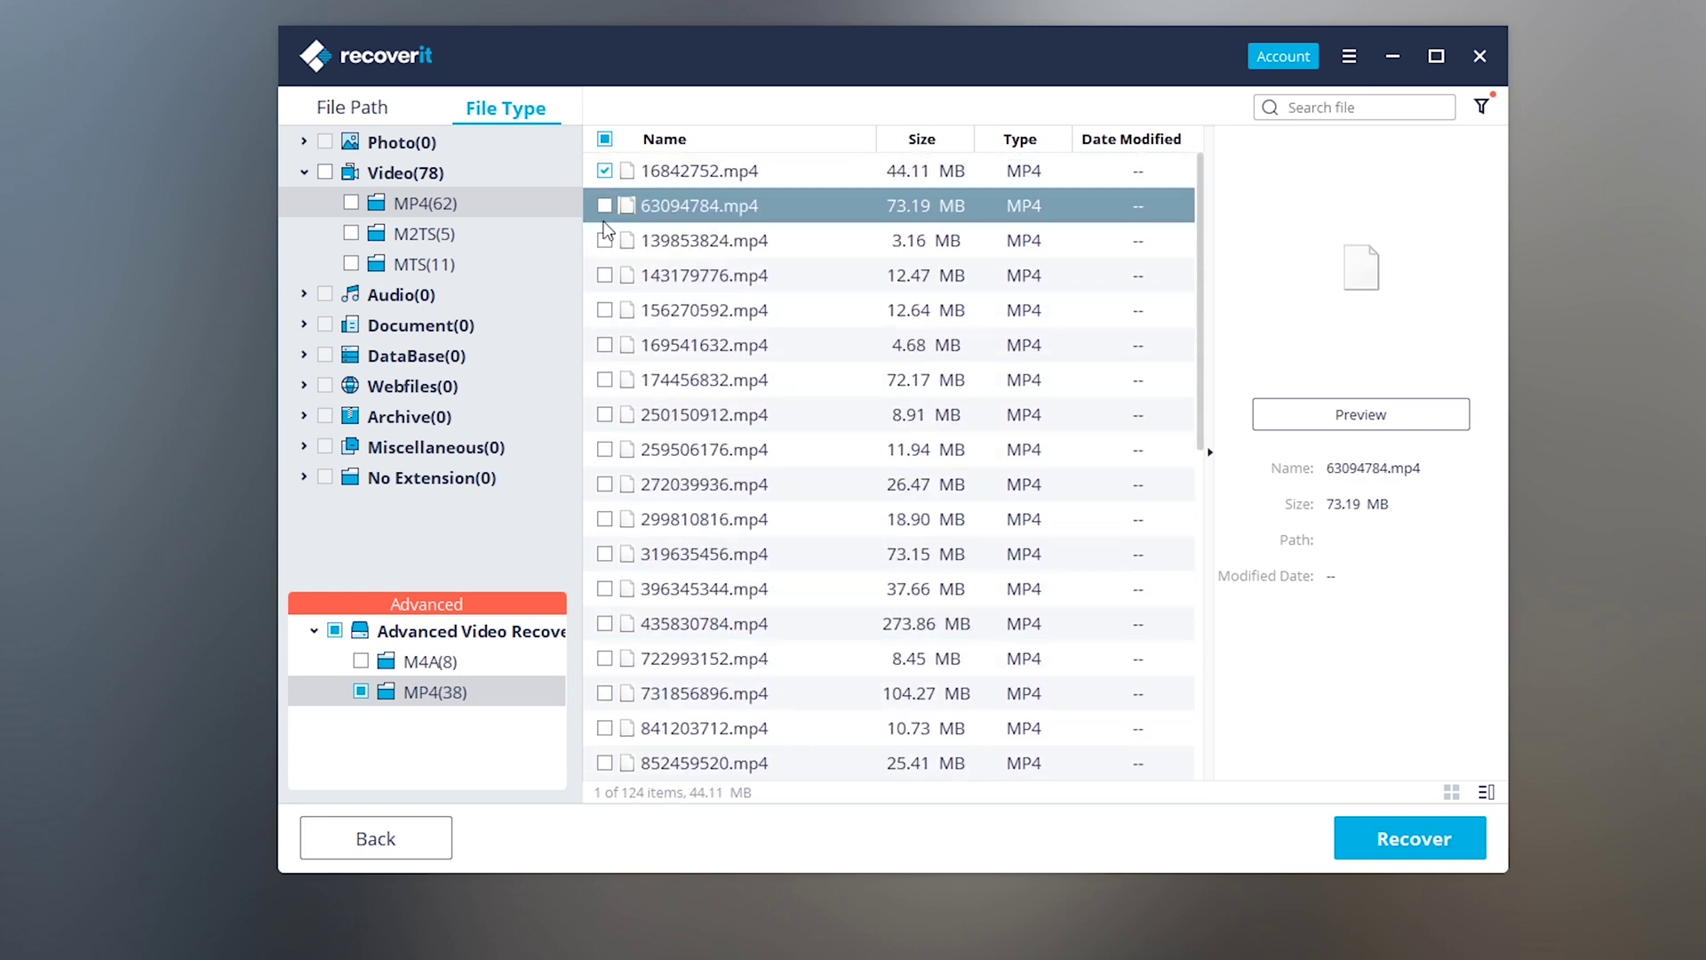
click(605, 274)
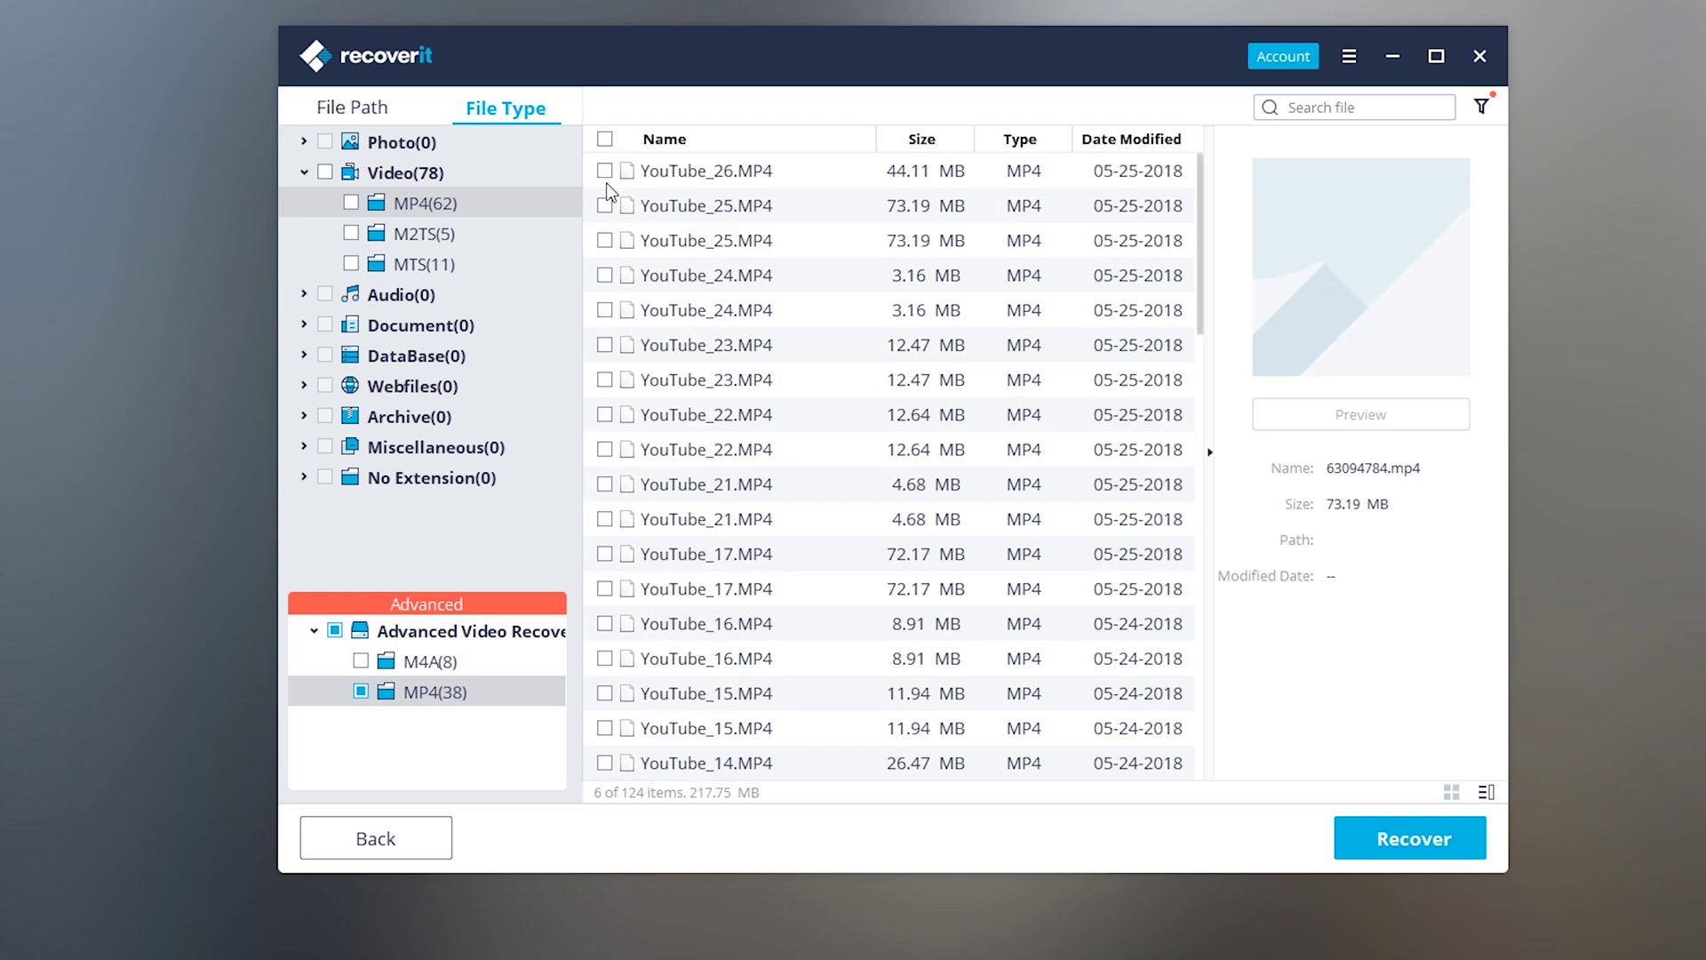
click(607, 182)
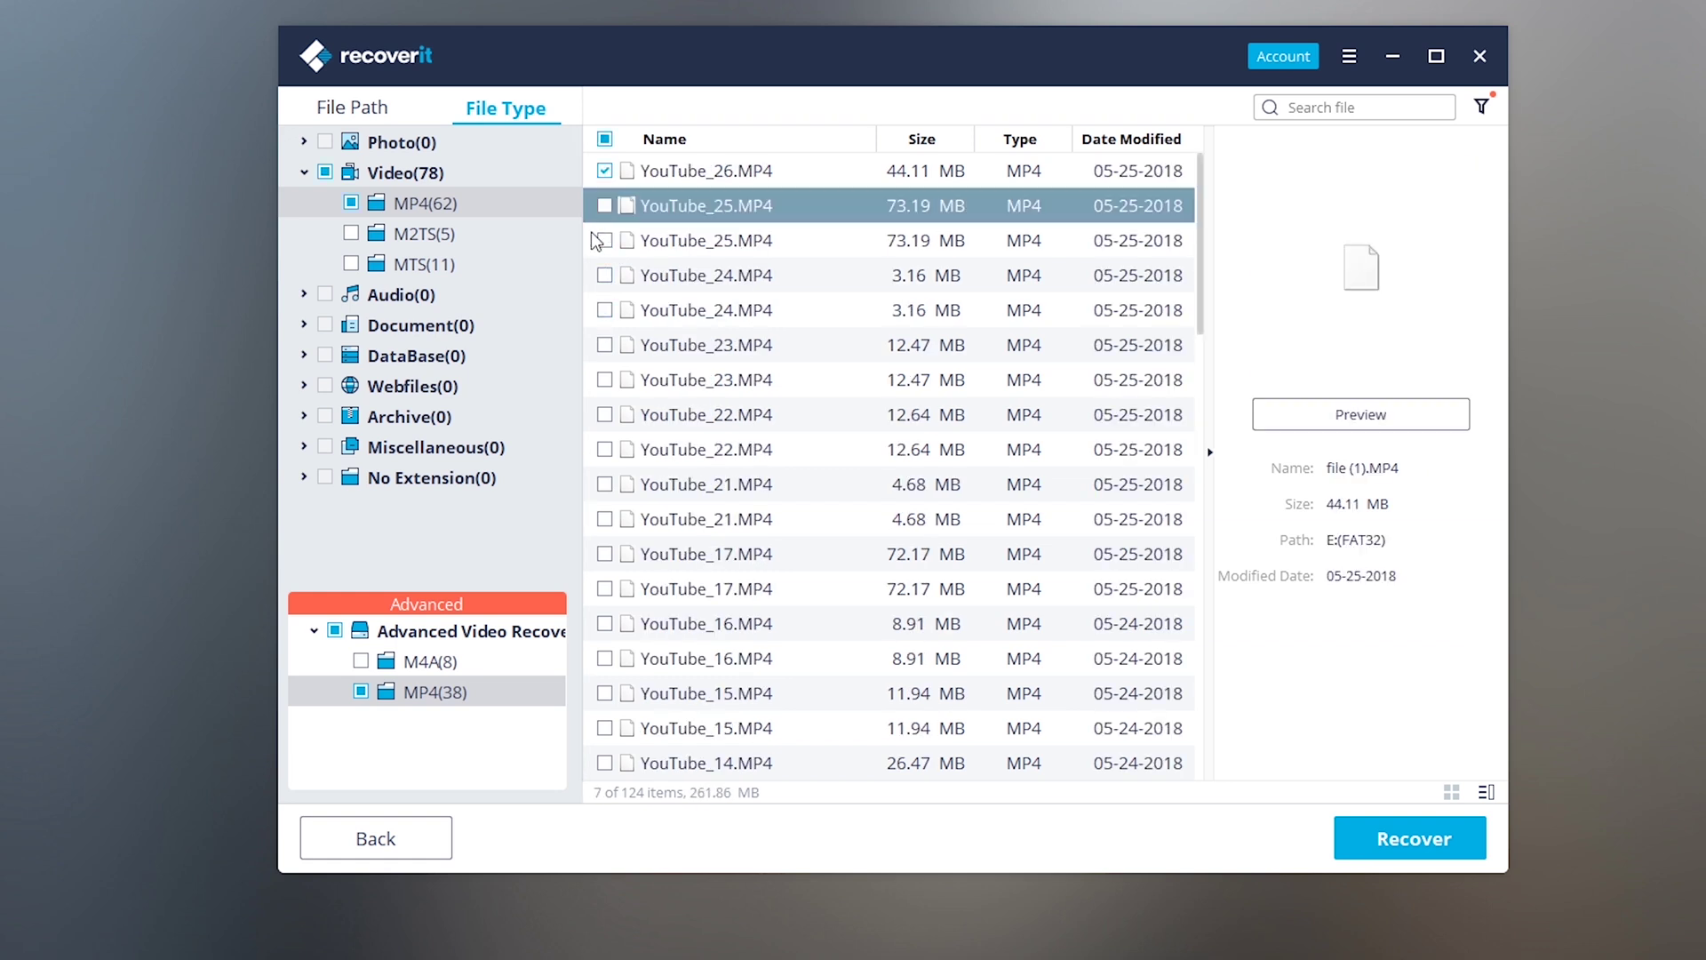
shift+click(605, 311)
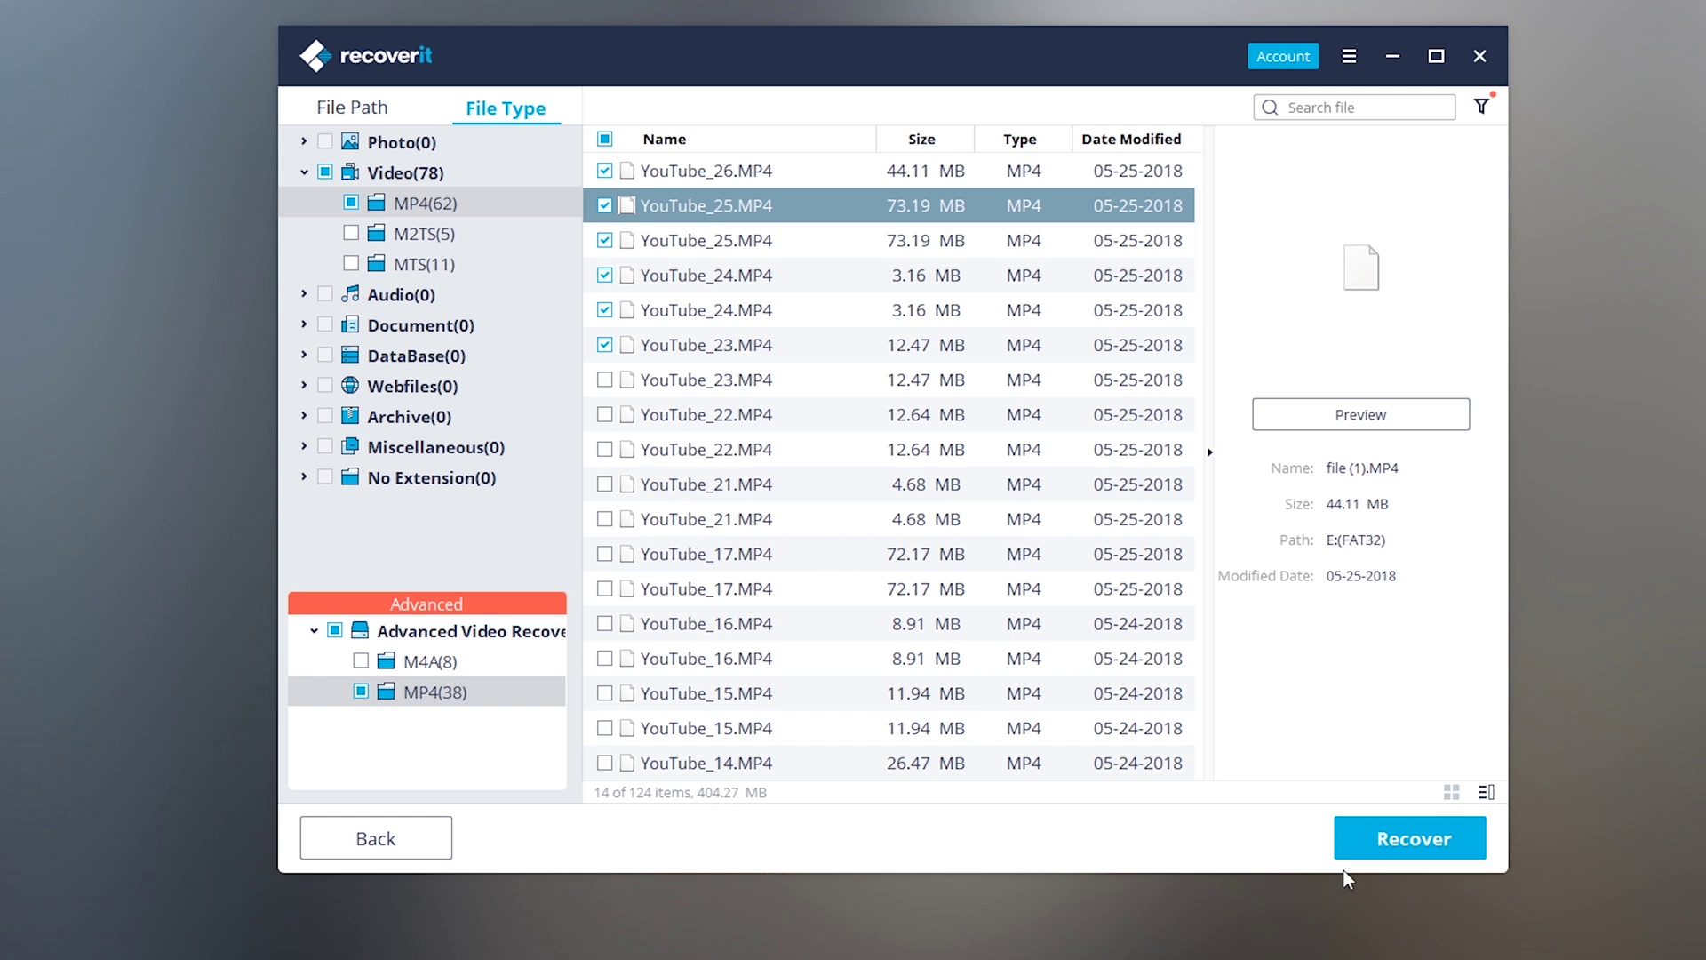
click(1391, 853)
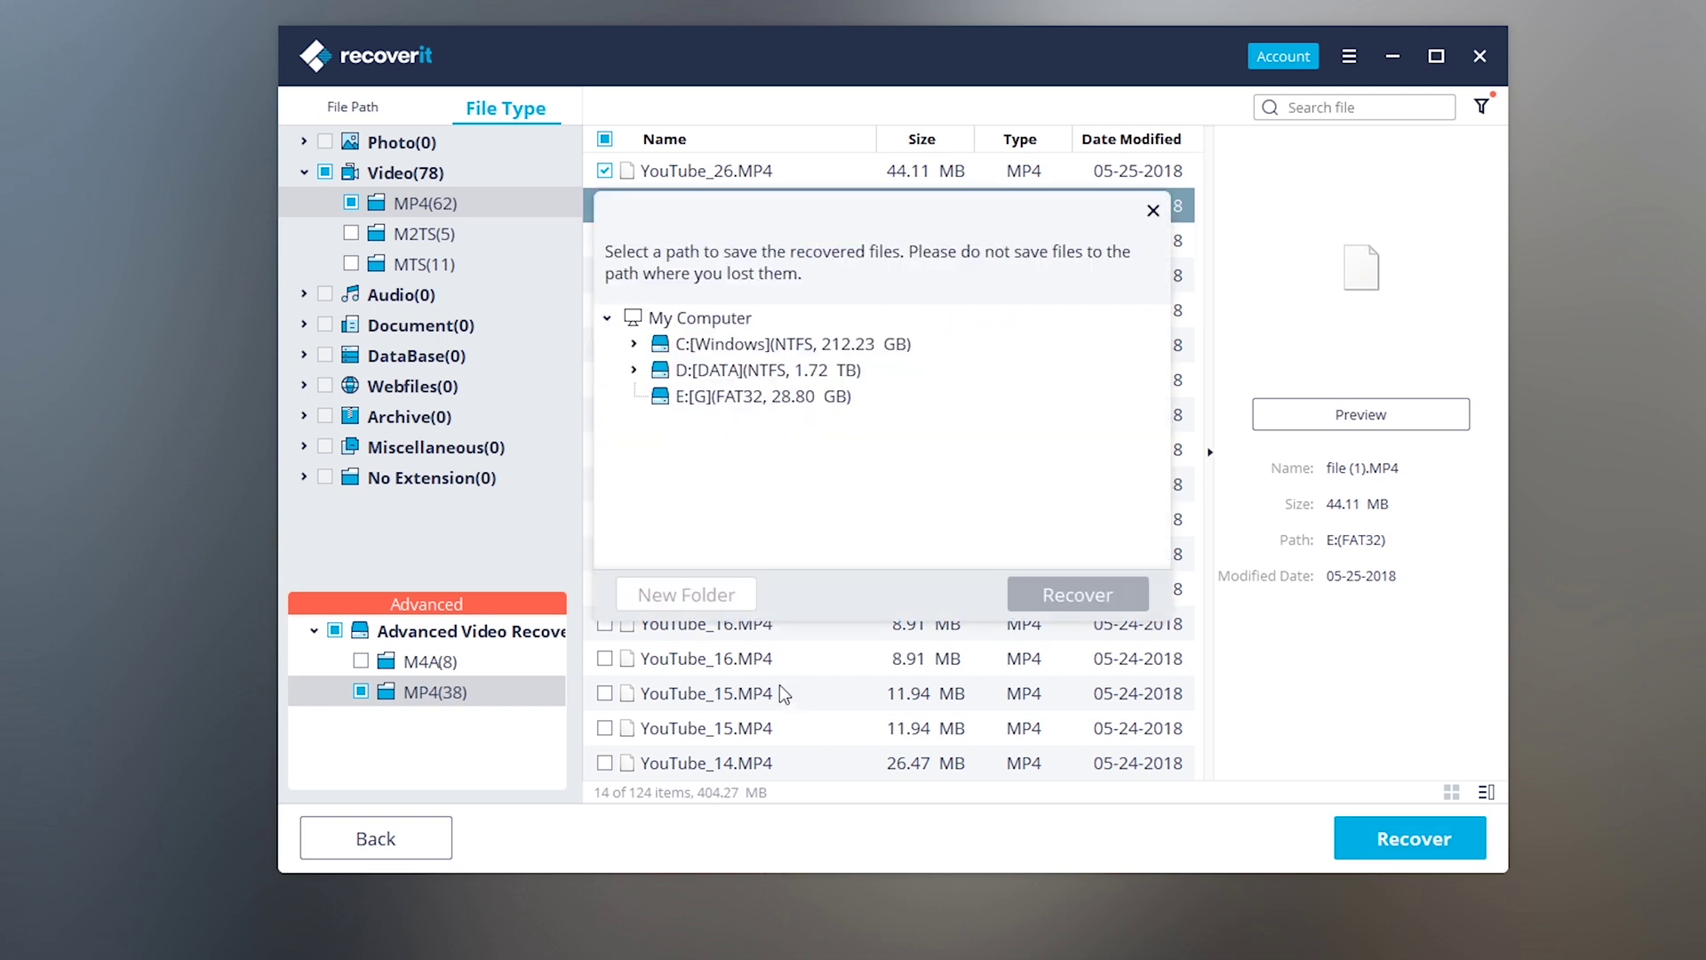
- Create a Desktop folder named 'new files recovered' and recover the marked videos into it
double_click(702, 344)
double_click(716, 426)
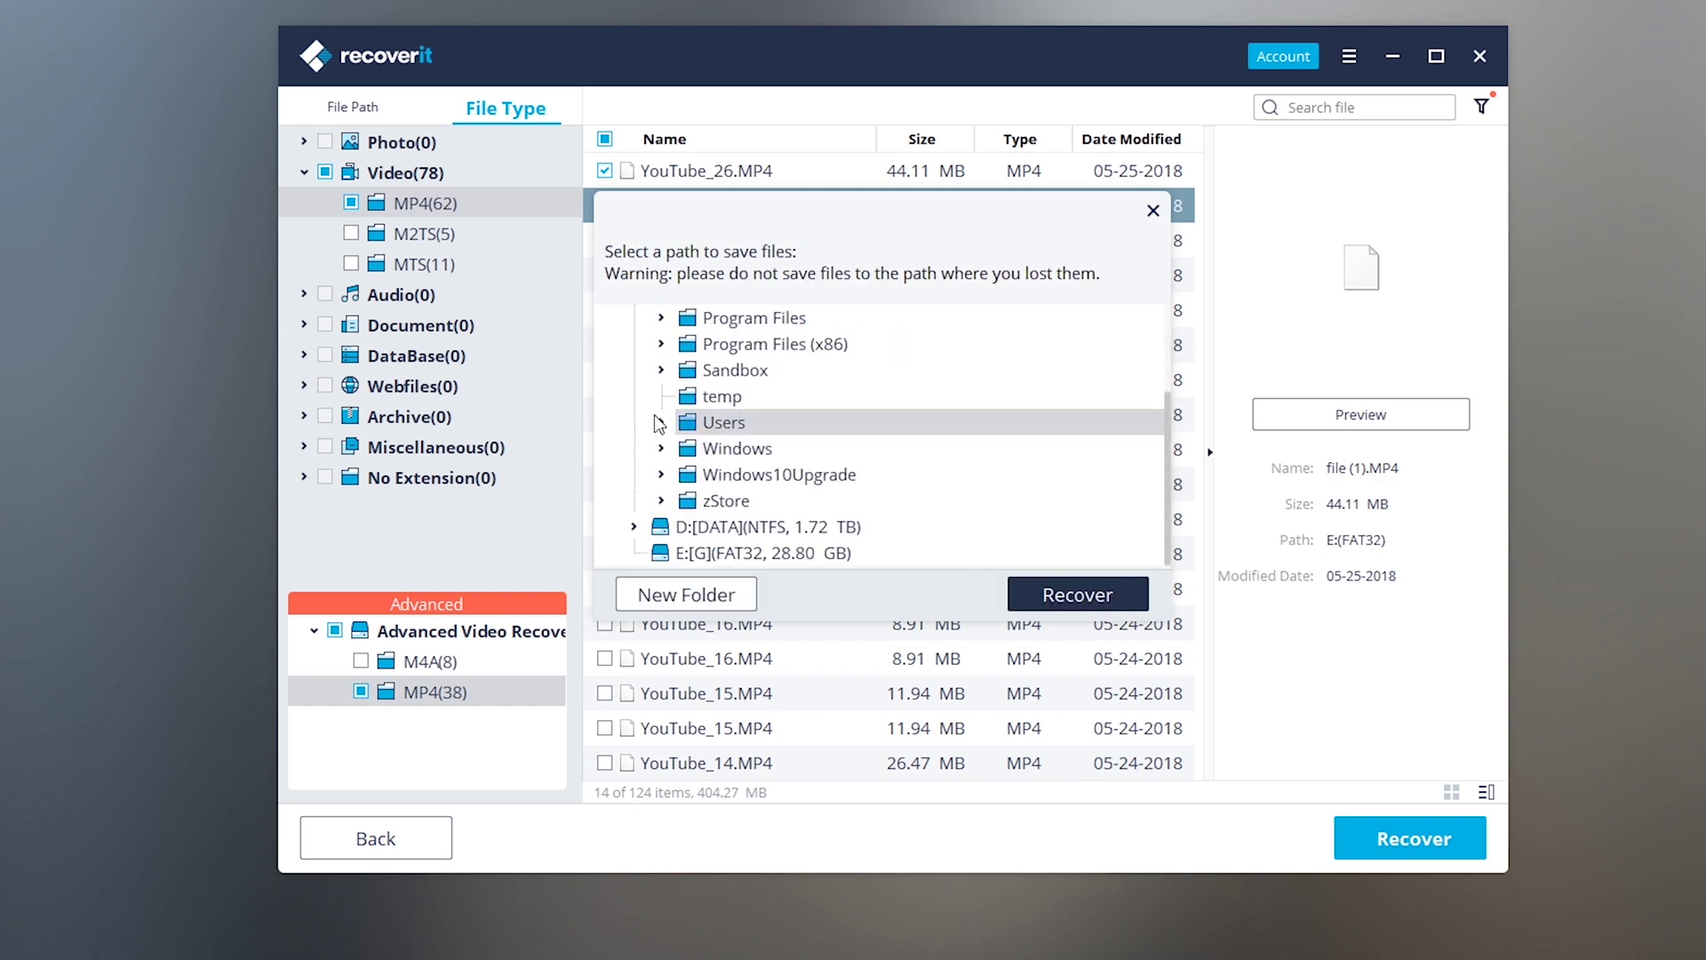
click(720, 396)
click(716, 396)
click(686, 594)
text(new files recovered)
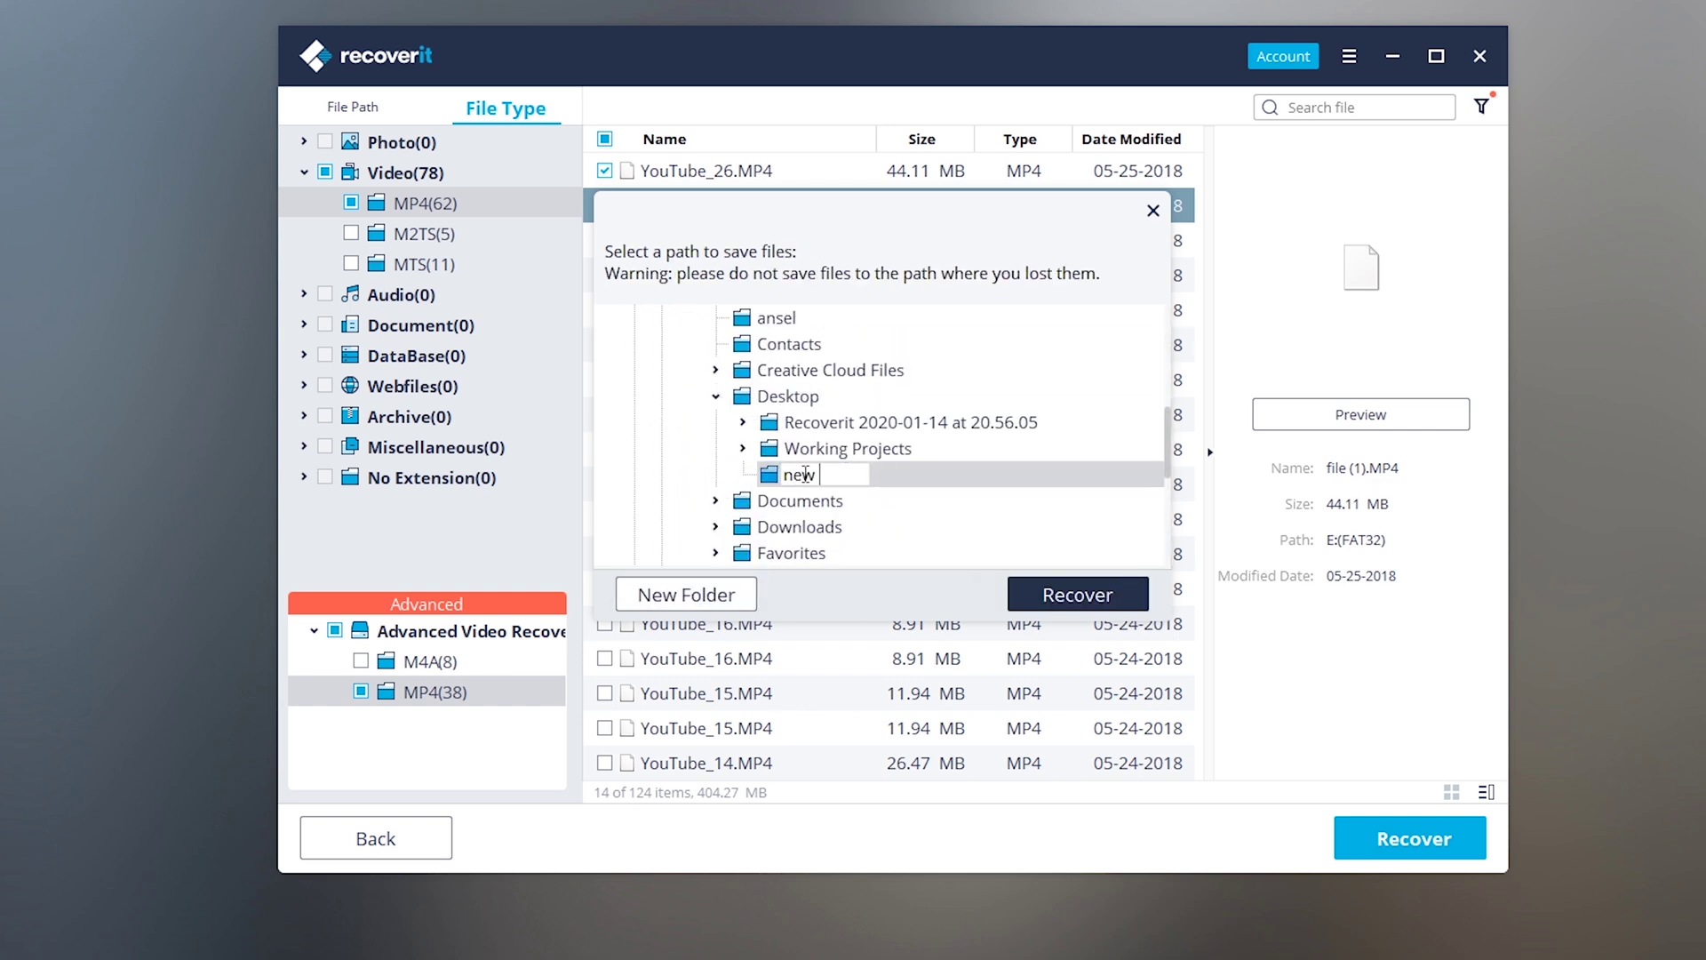
key(Return)
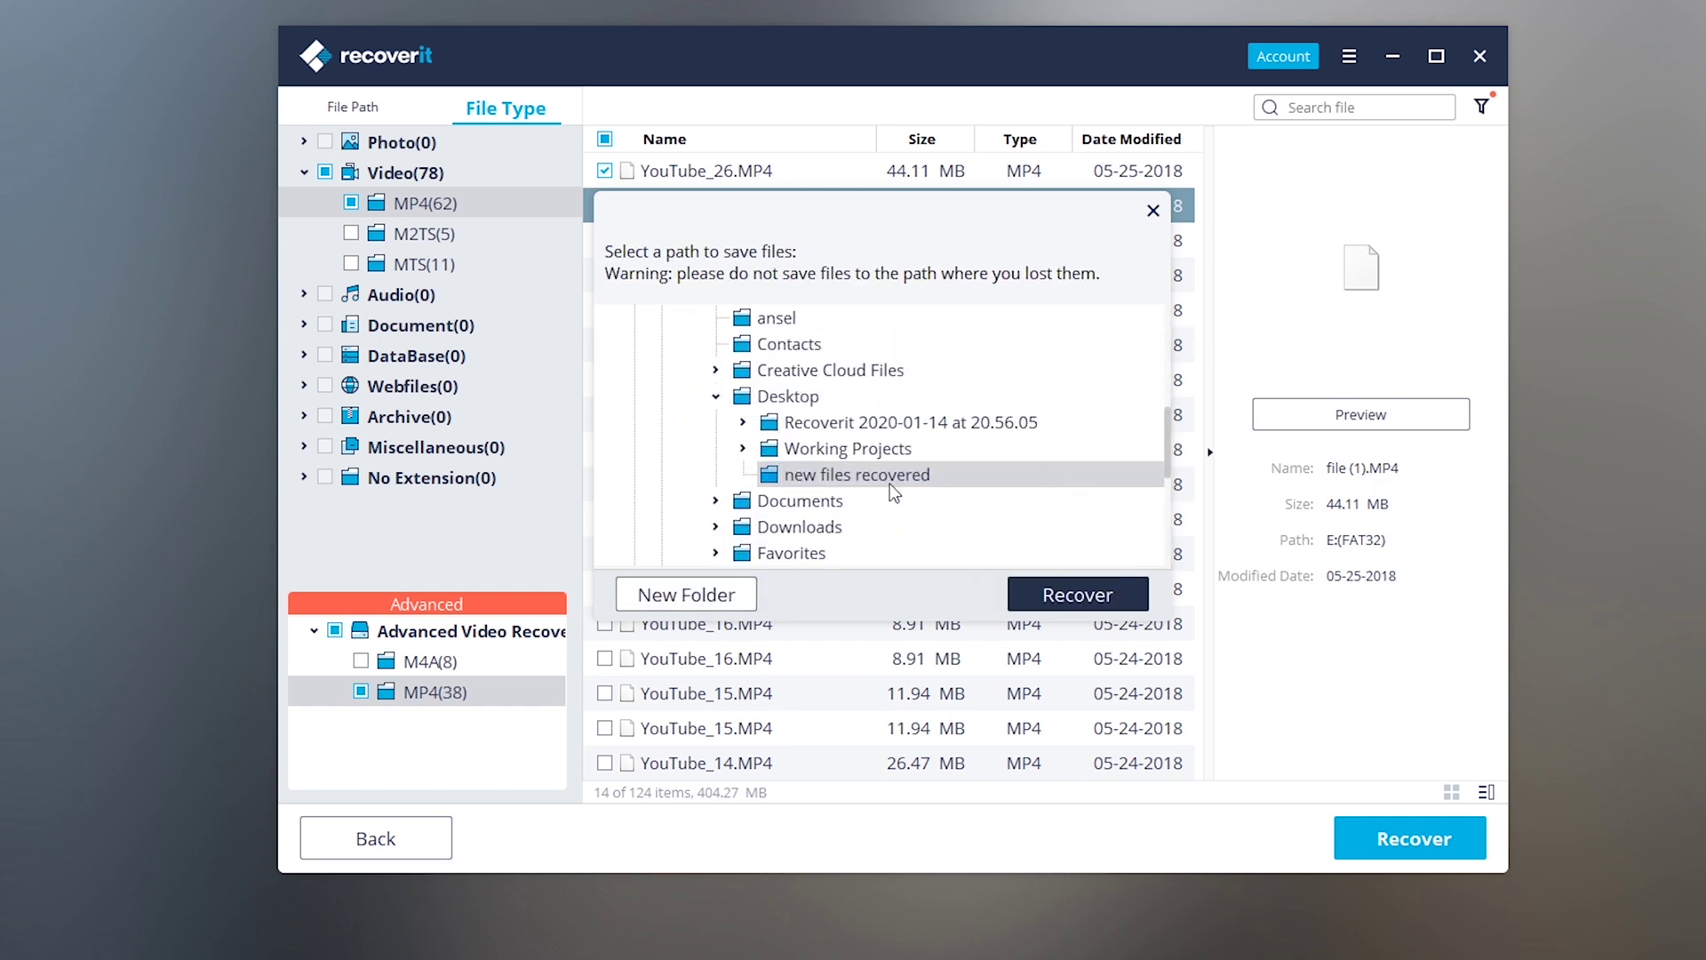
click(1075, 591)
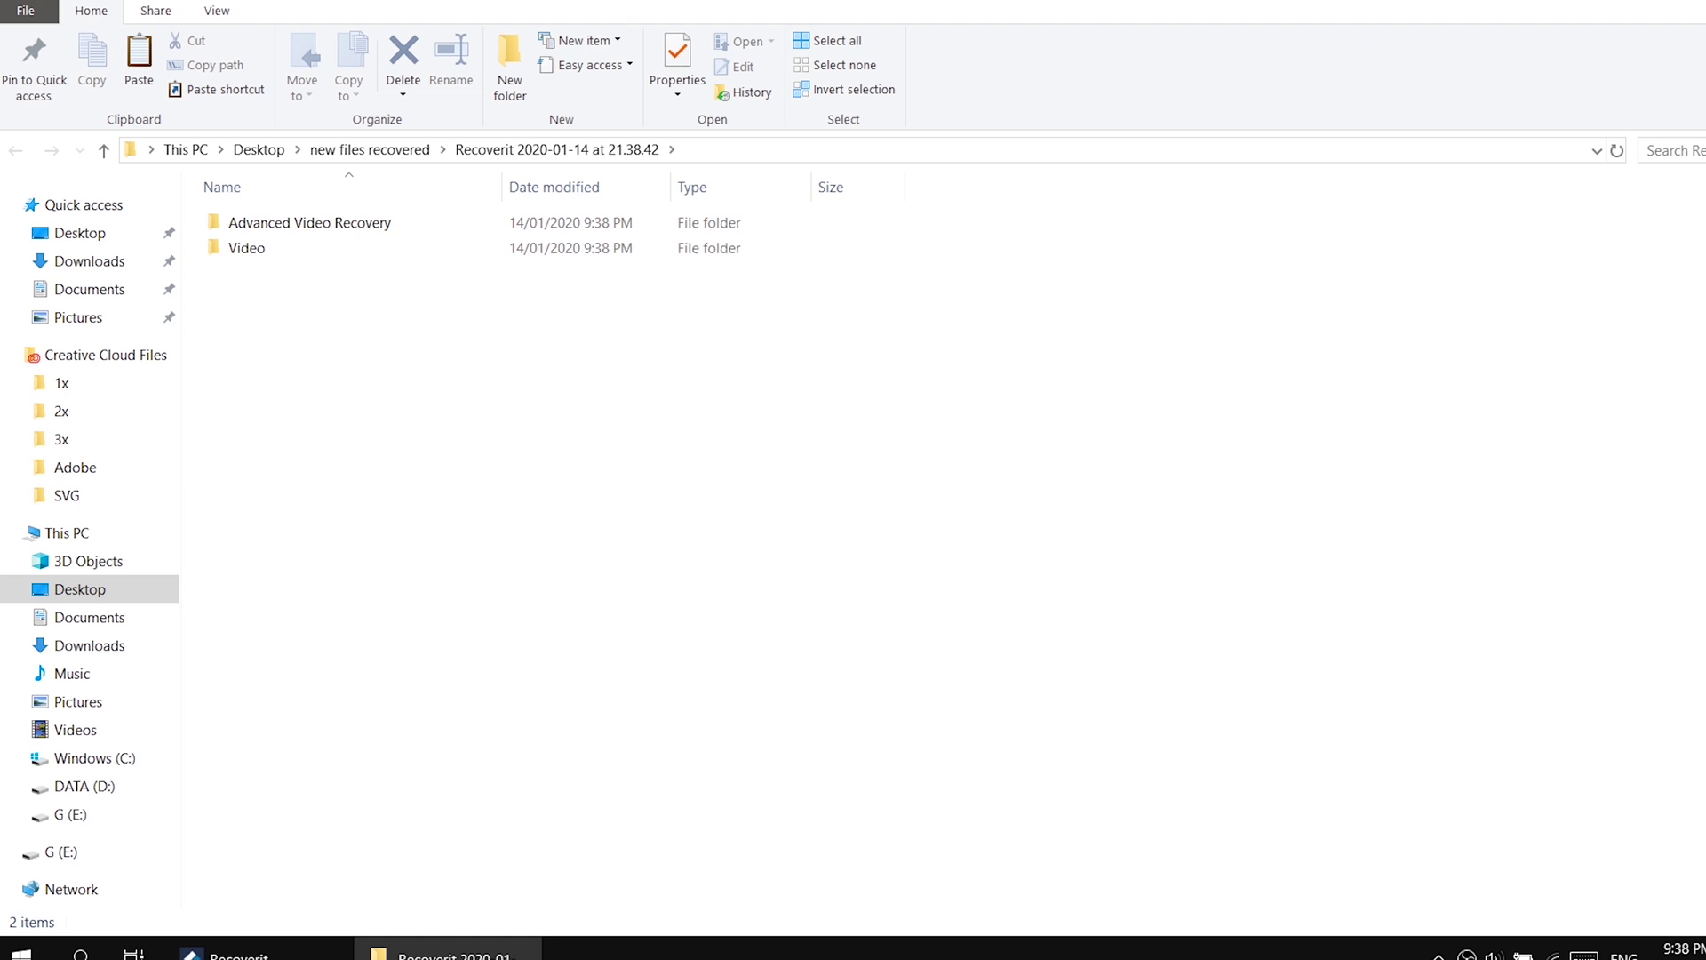
- Acknowledge the 12-files-recovered message, minimize Recoverit and move File Explorer to the upper left
drag(853, 4, 1058, 542)
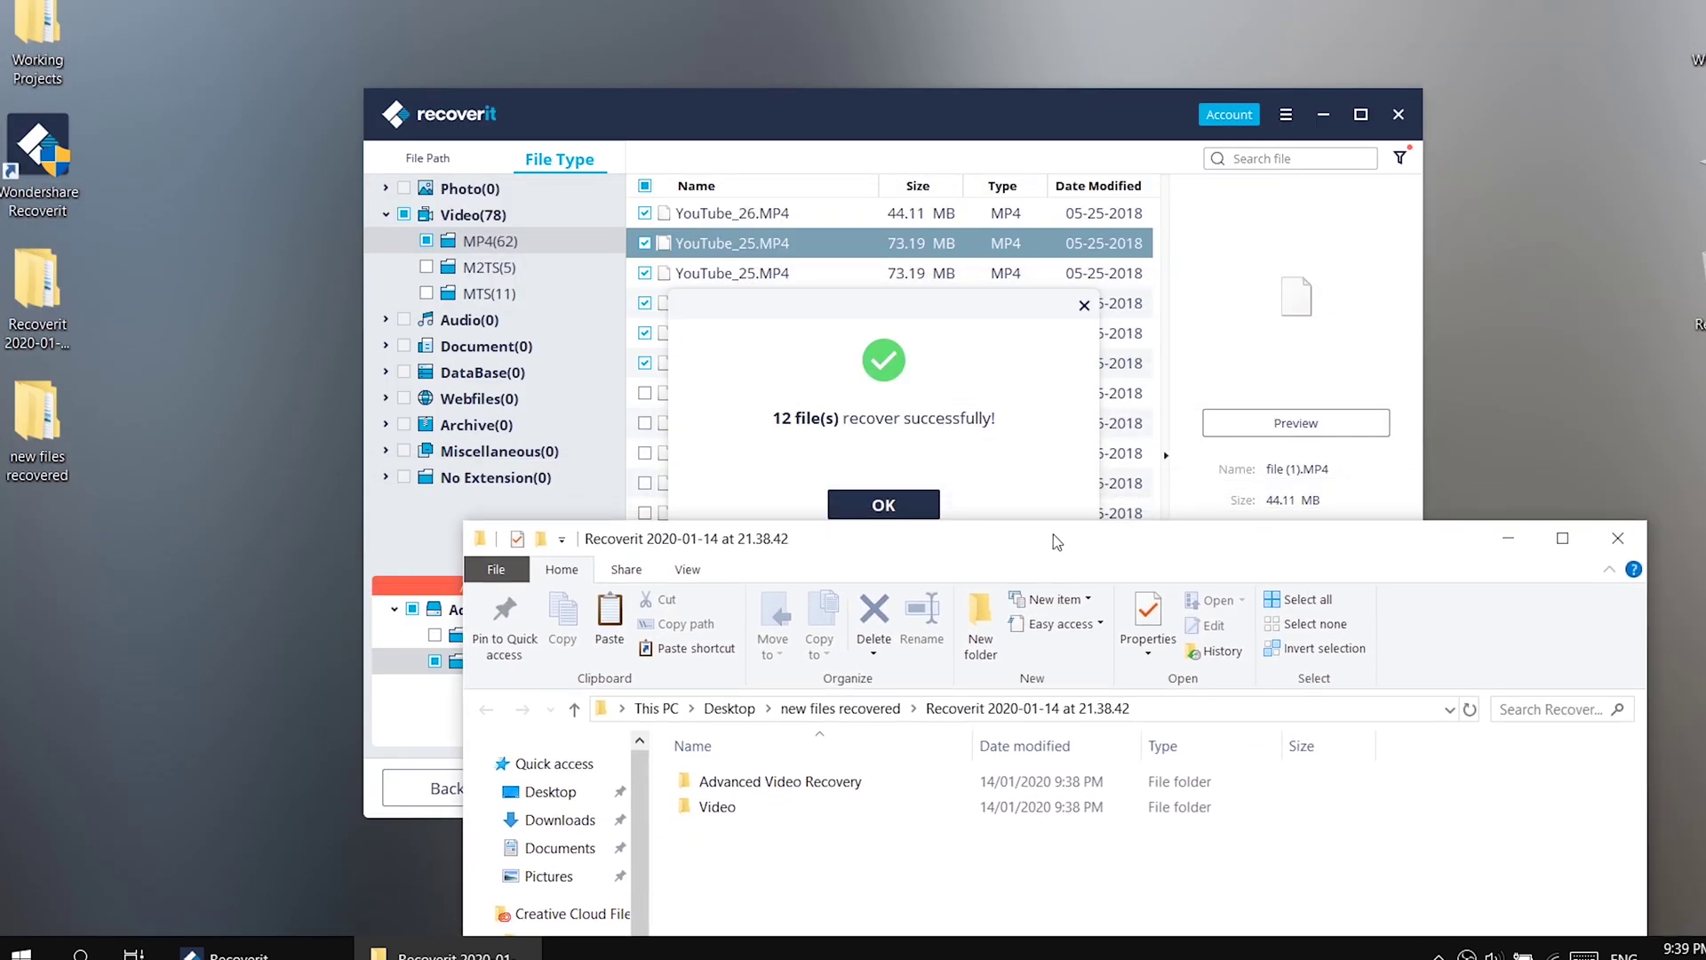
drag(914, 319, 919, 301)
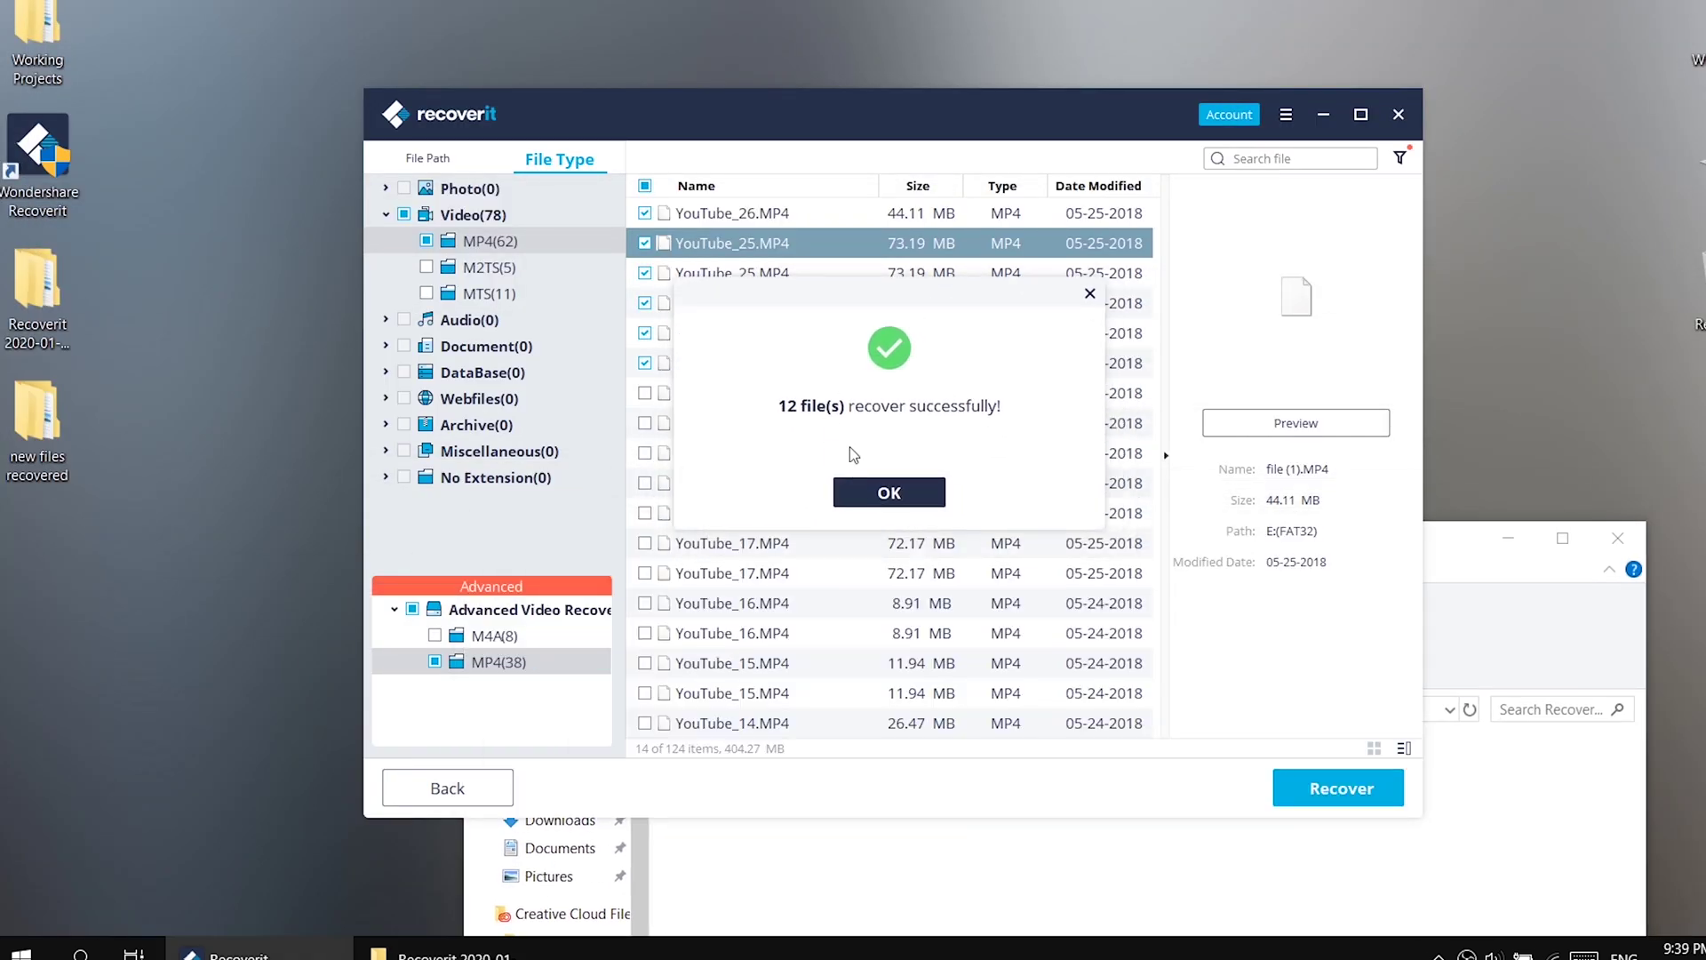
click(861, 489)
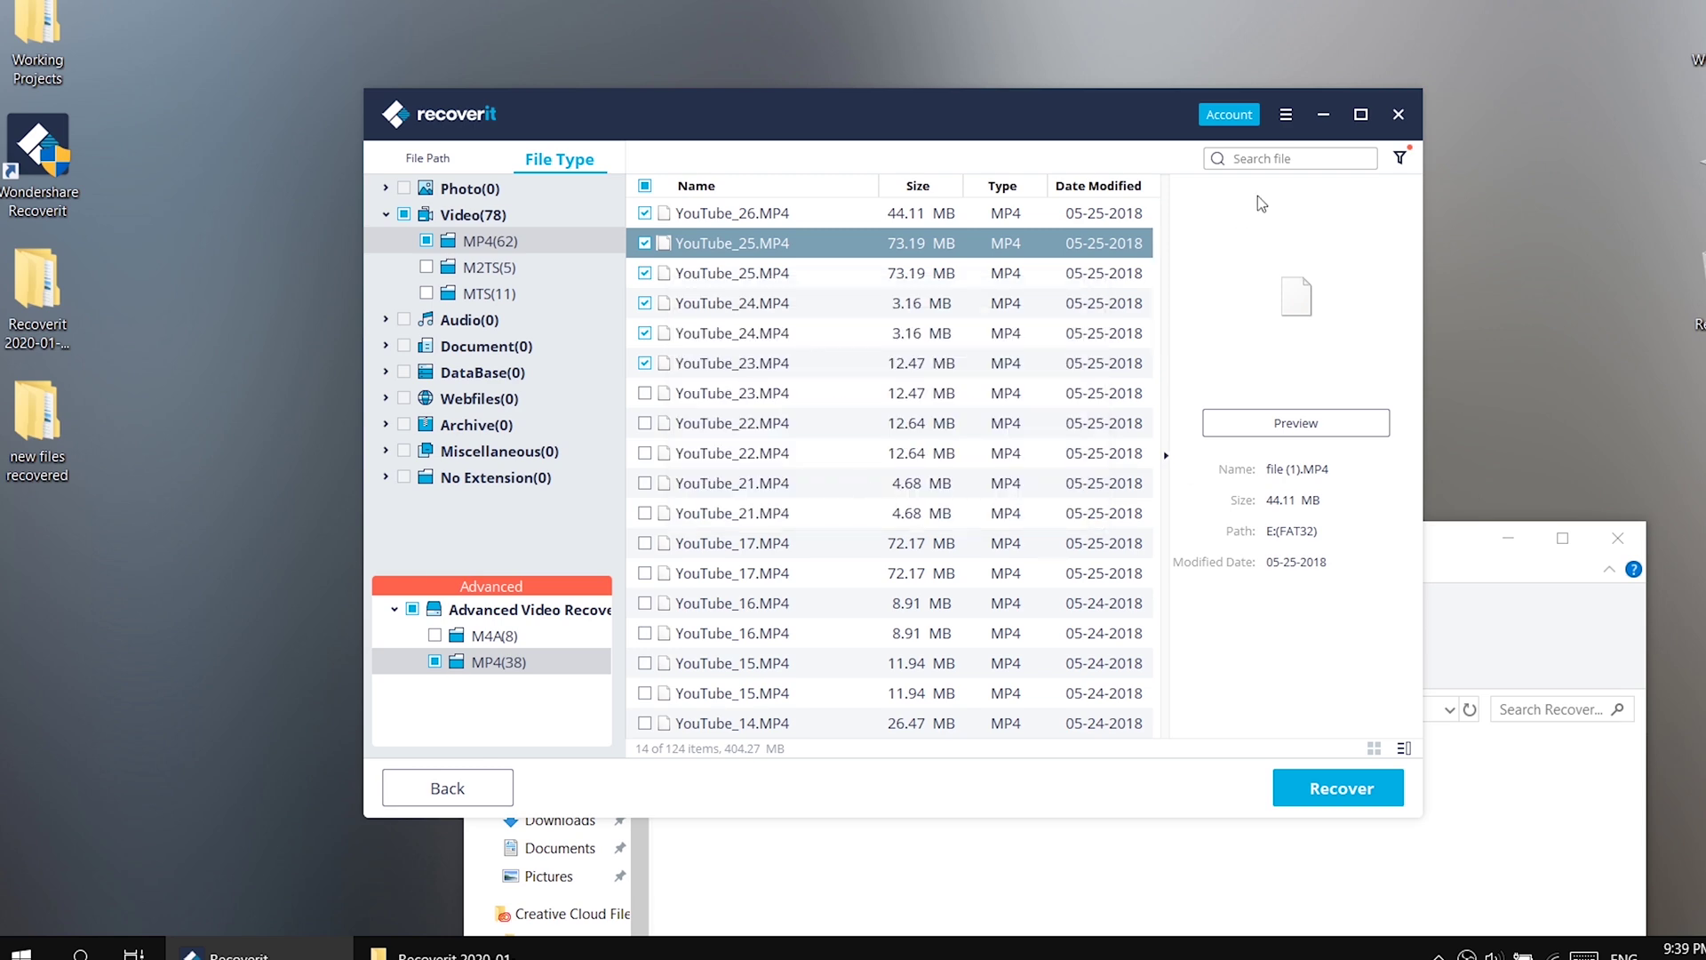
click(1323, 114)
drag(1250, 543, 1110, 56)
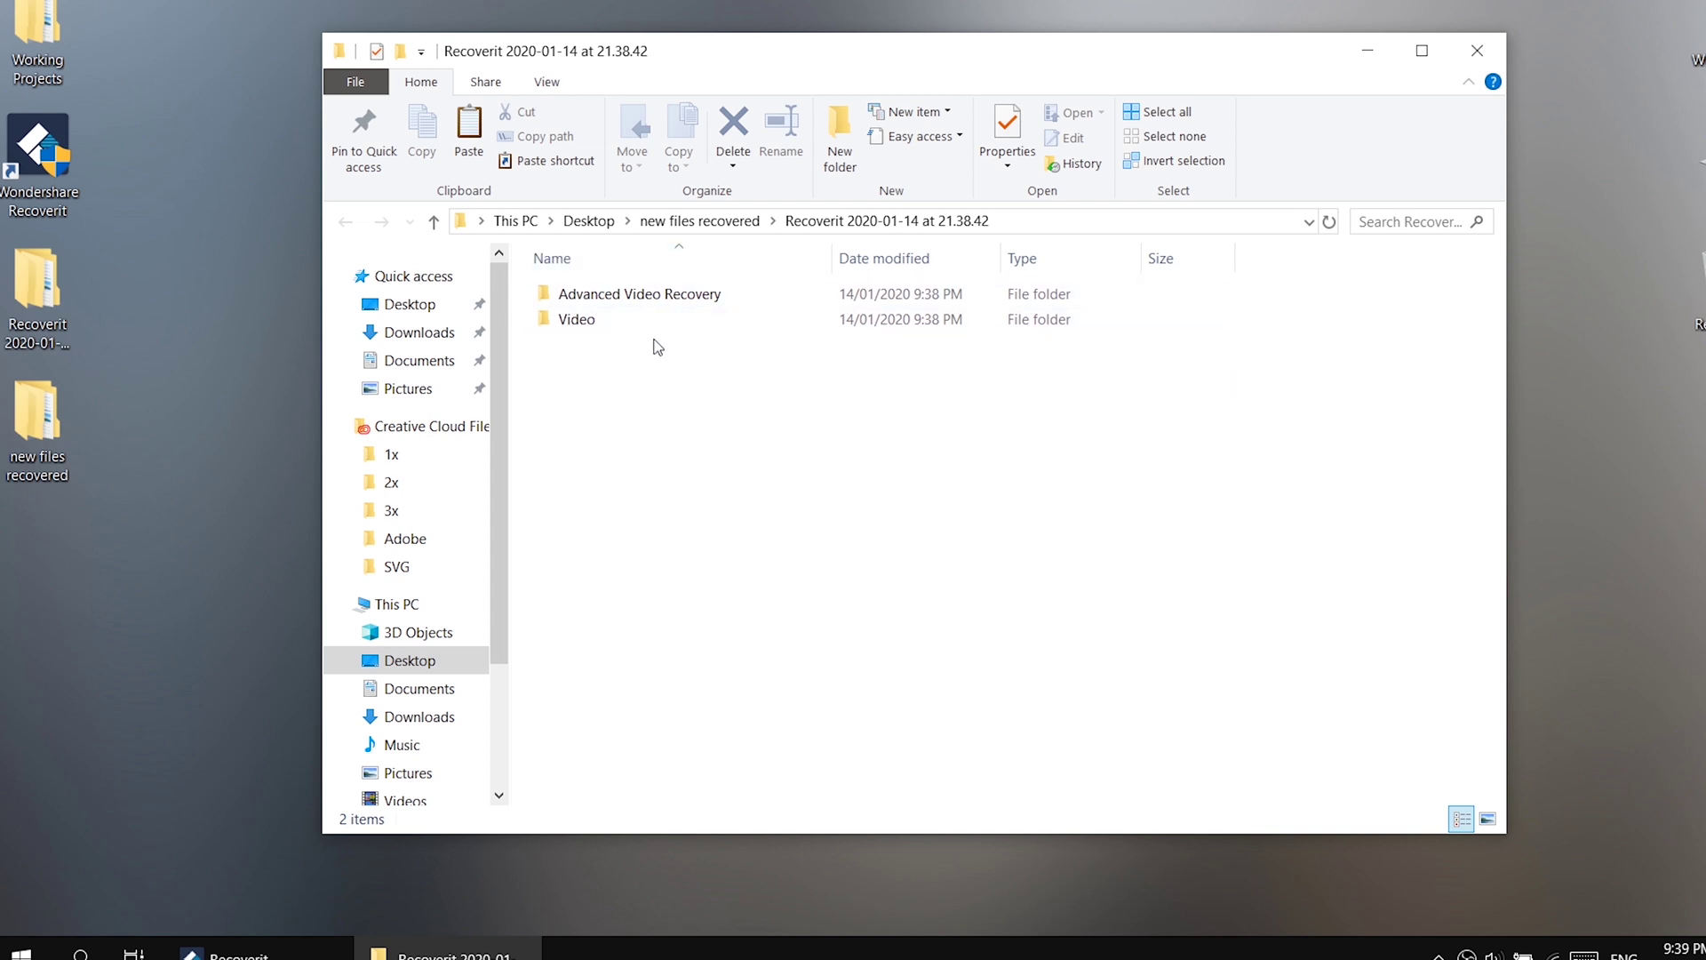
- Open the recovered Video > MP4 folder and select YouTube_23.MP4
drag(659, 346, 661, 323)
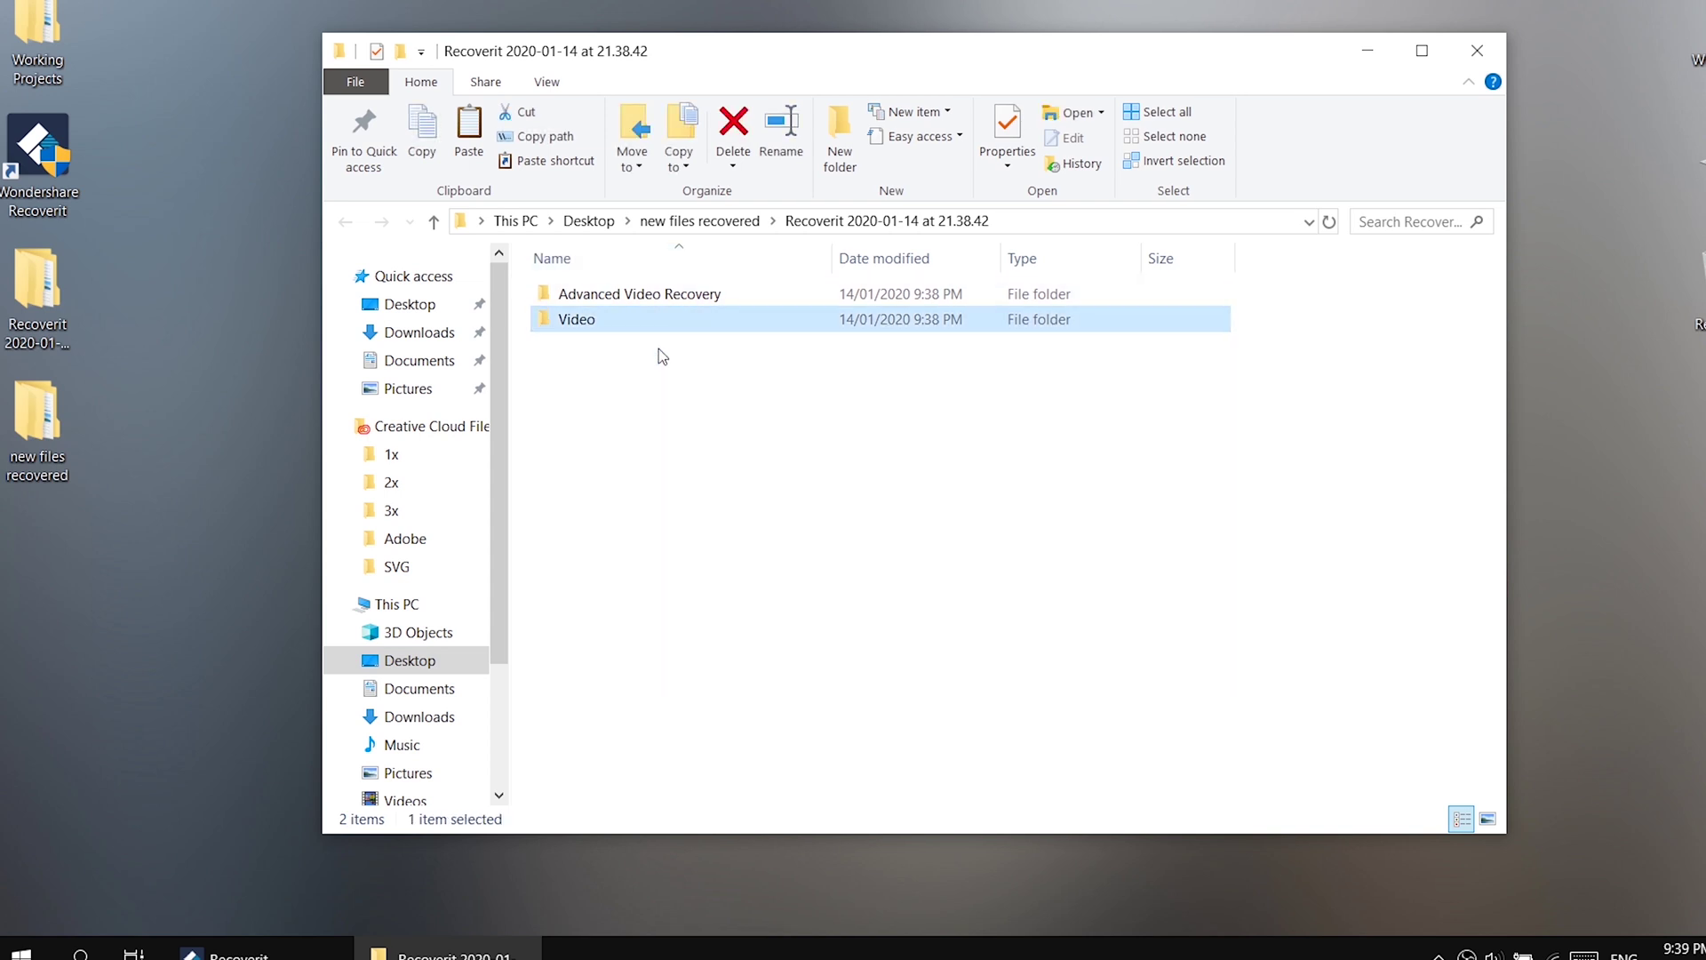
click(673, 302)
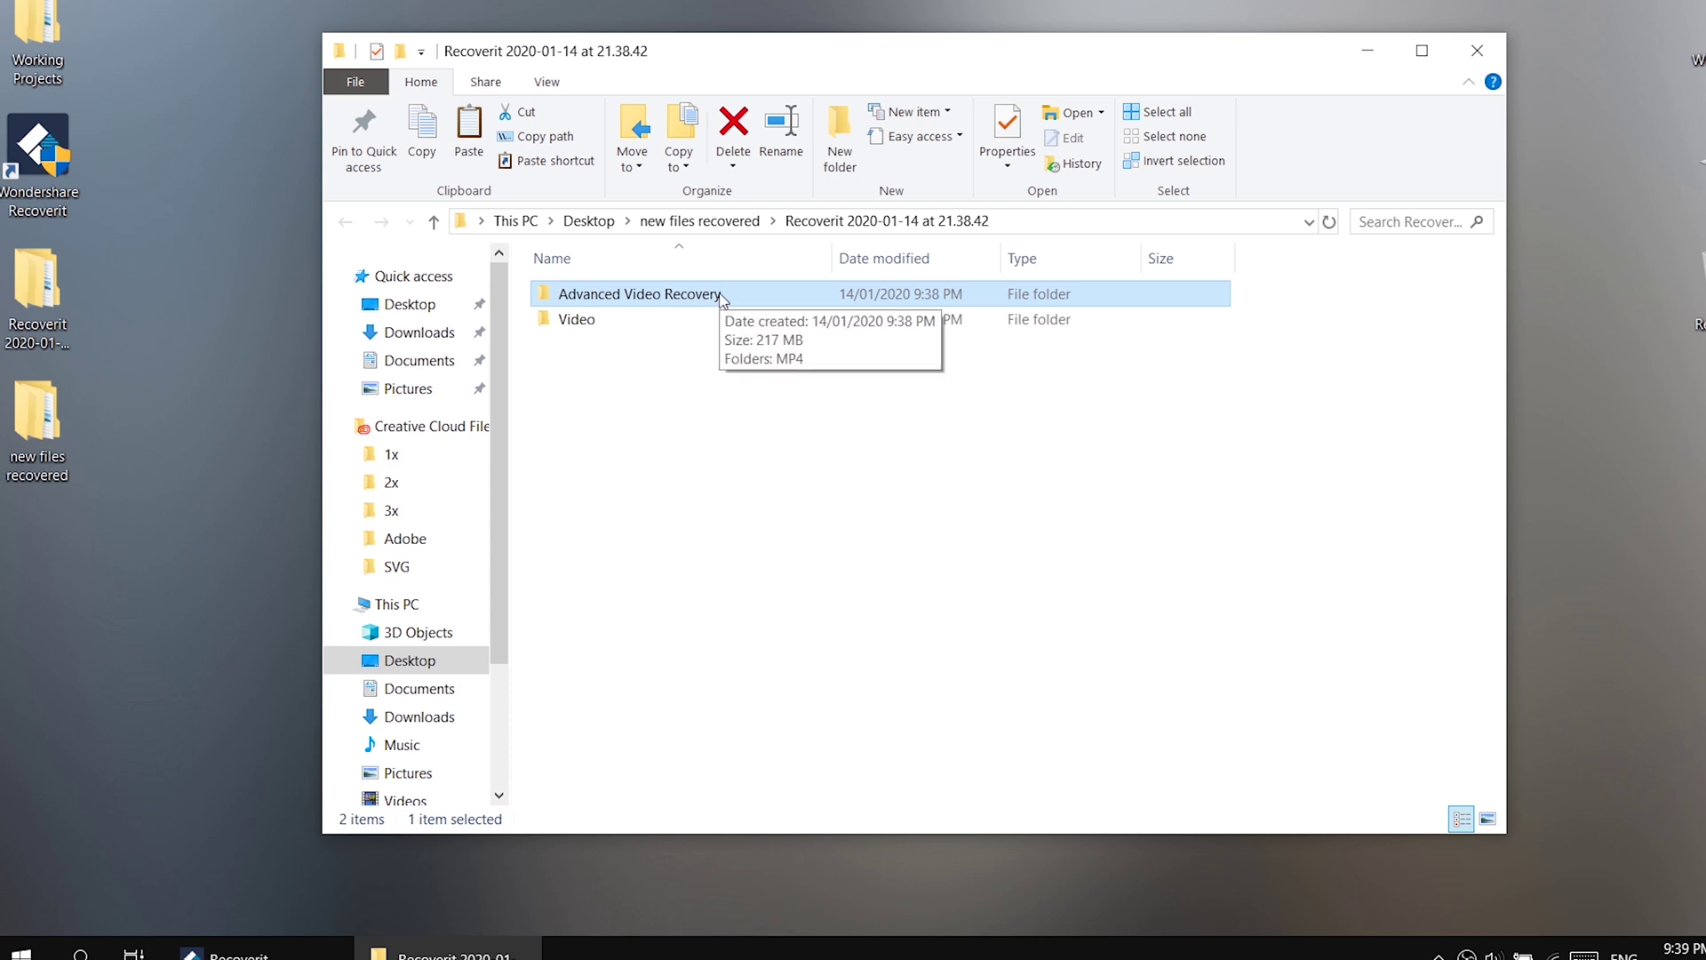
double_click(691, 324)
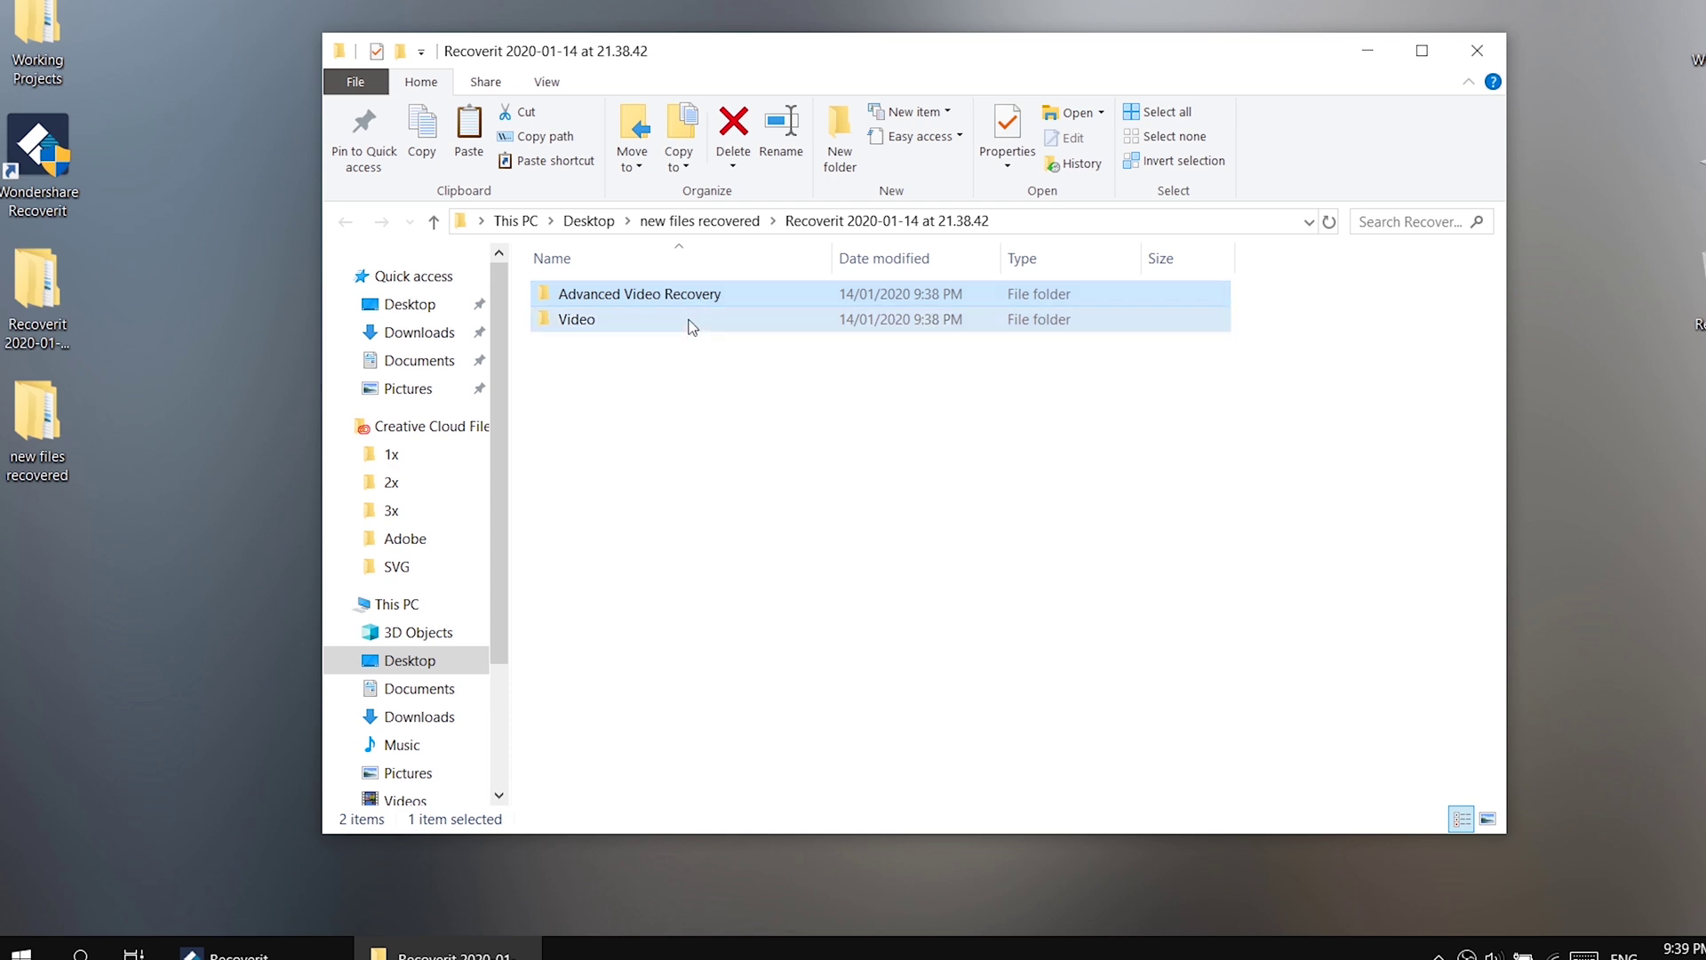
click(594, 293)
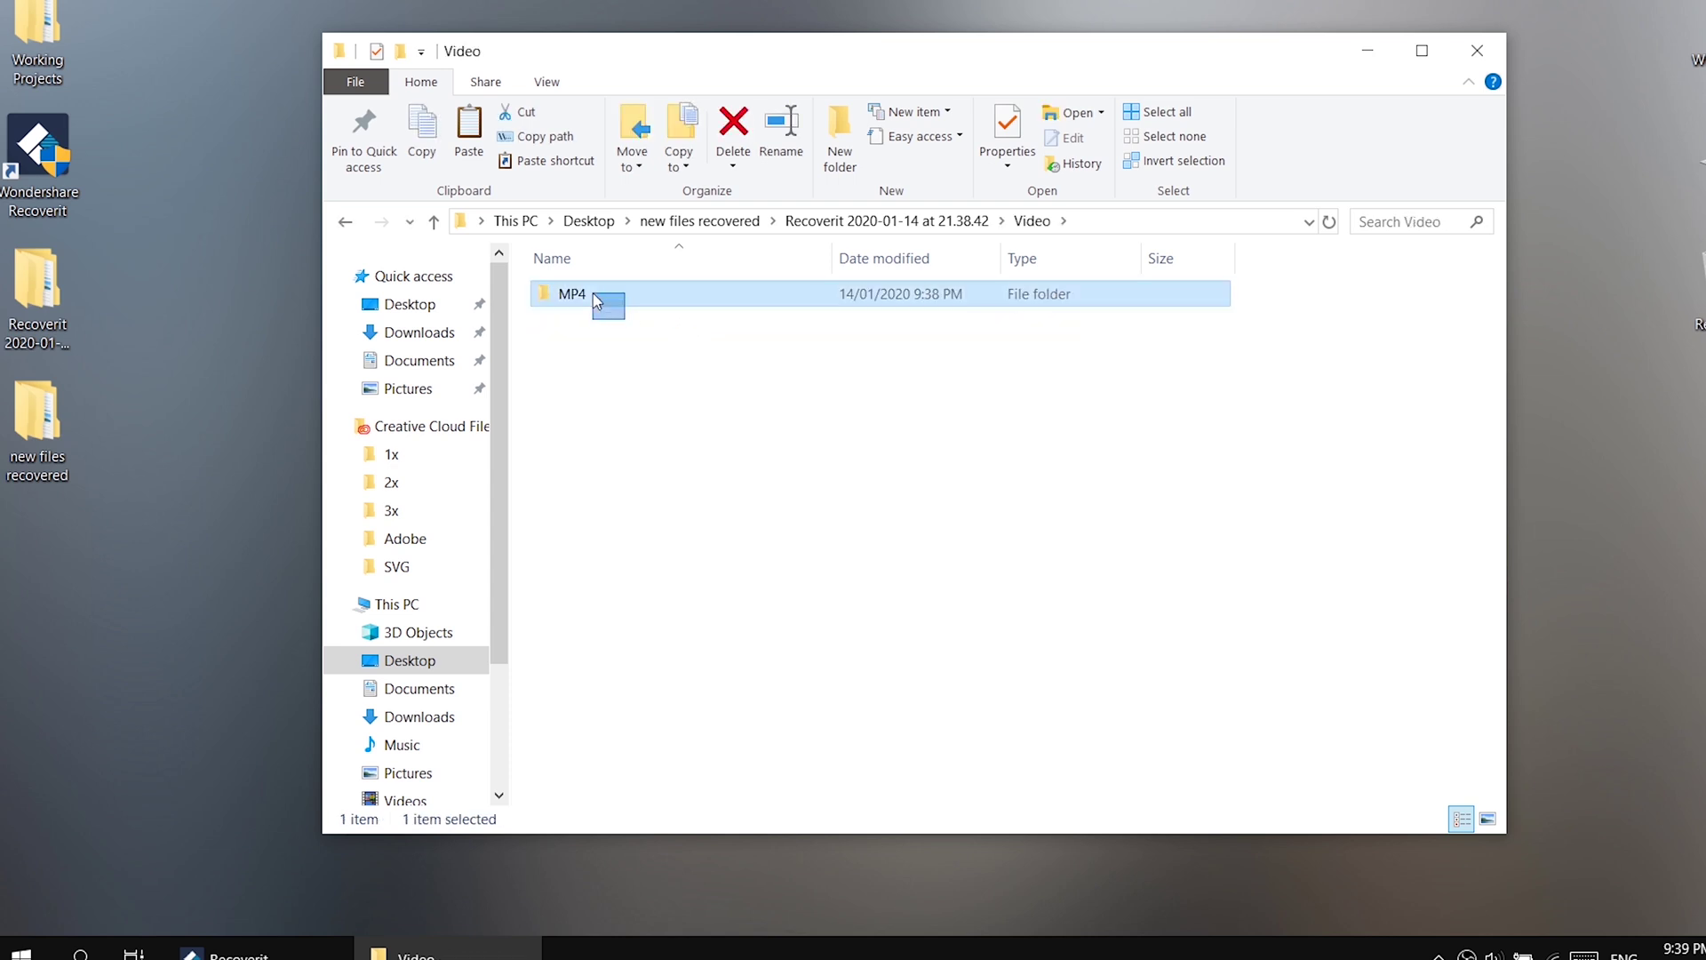
click(601, 331)
double_click(612, 293)
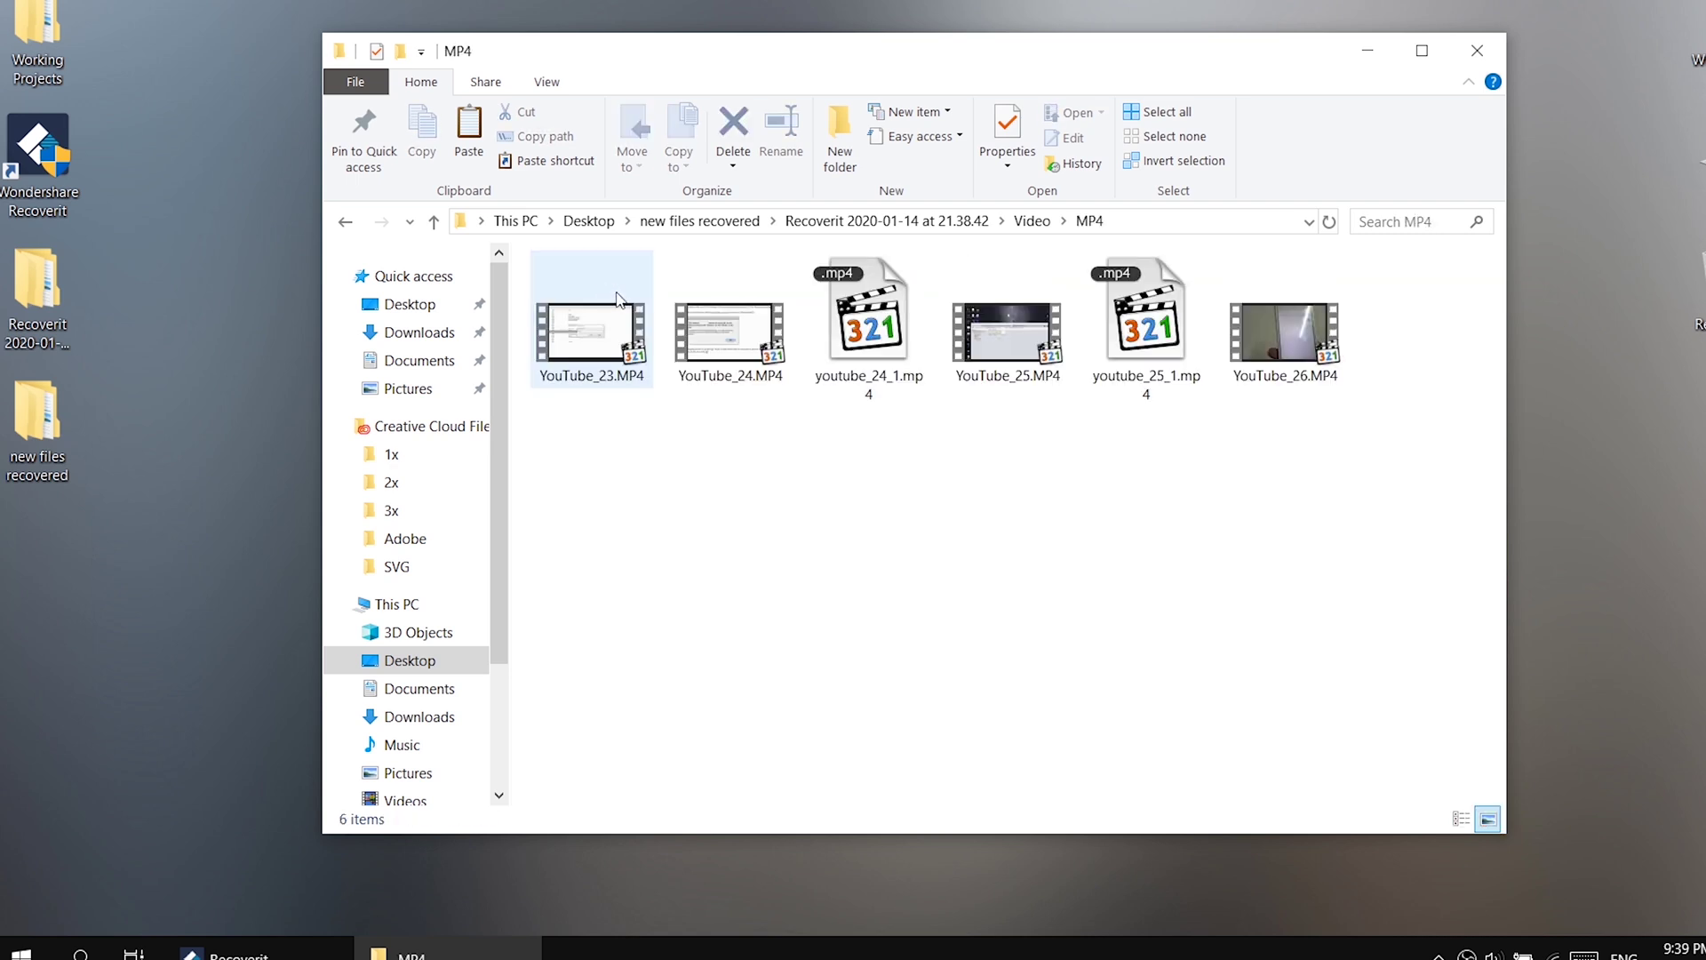
click(551, 360)
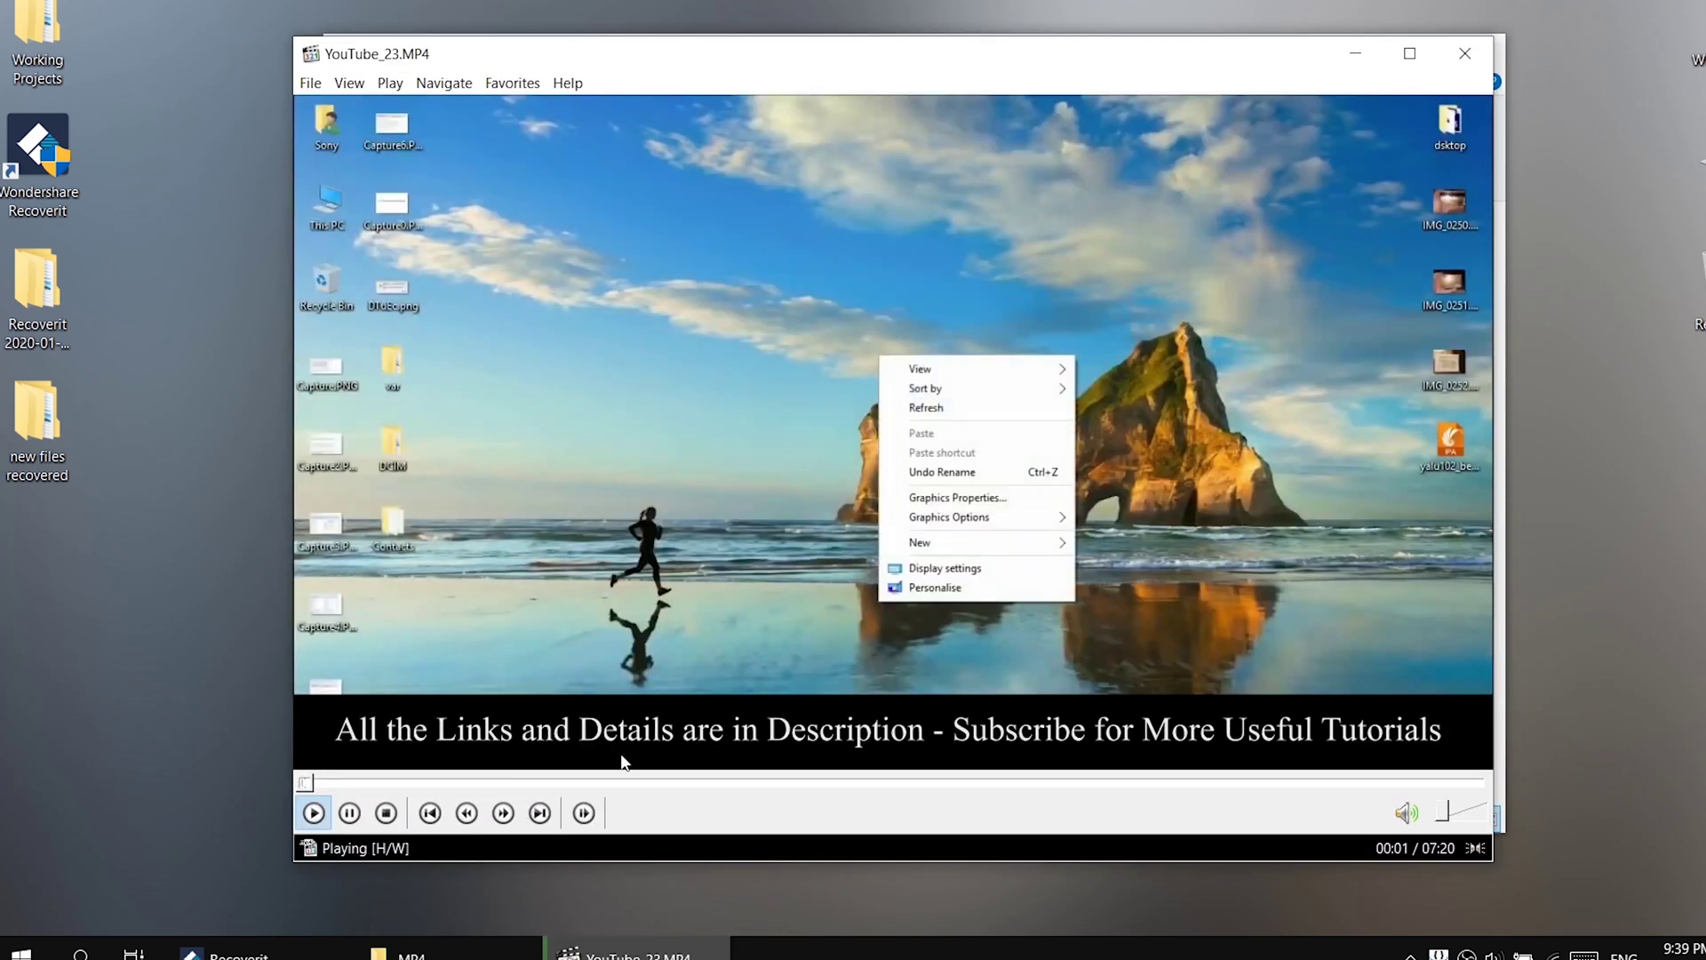
- Play YouTube_23.MP4 at about 2:00, 5:50 and near its end, then close the player
click(633, 783)
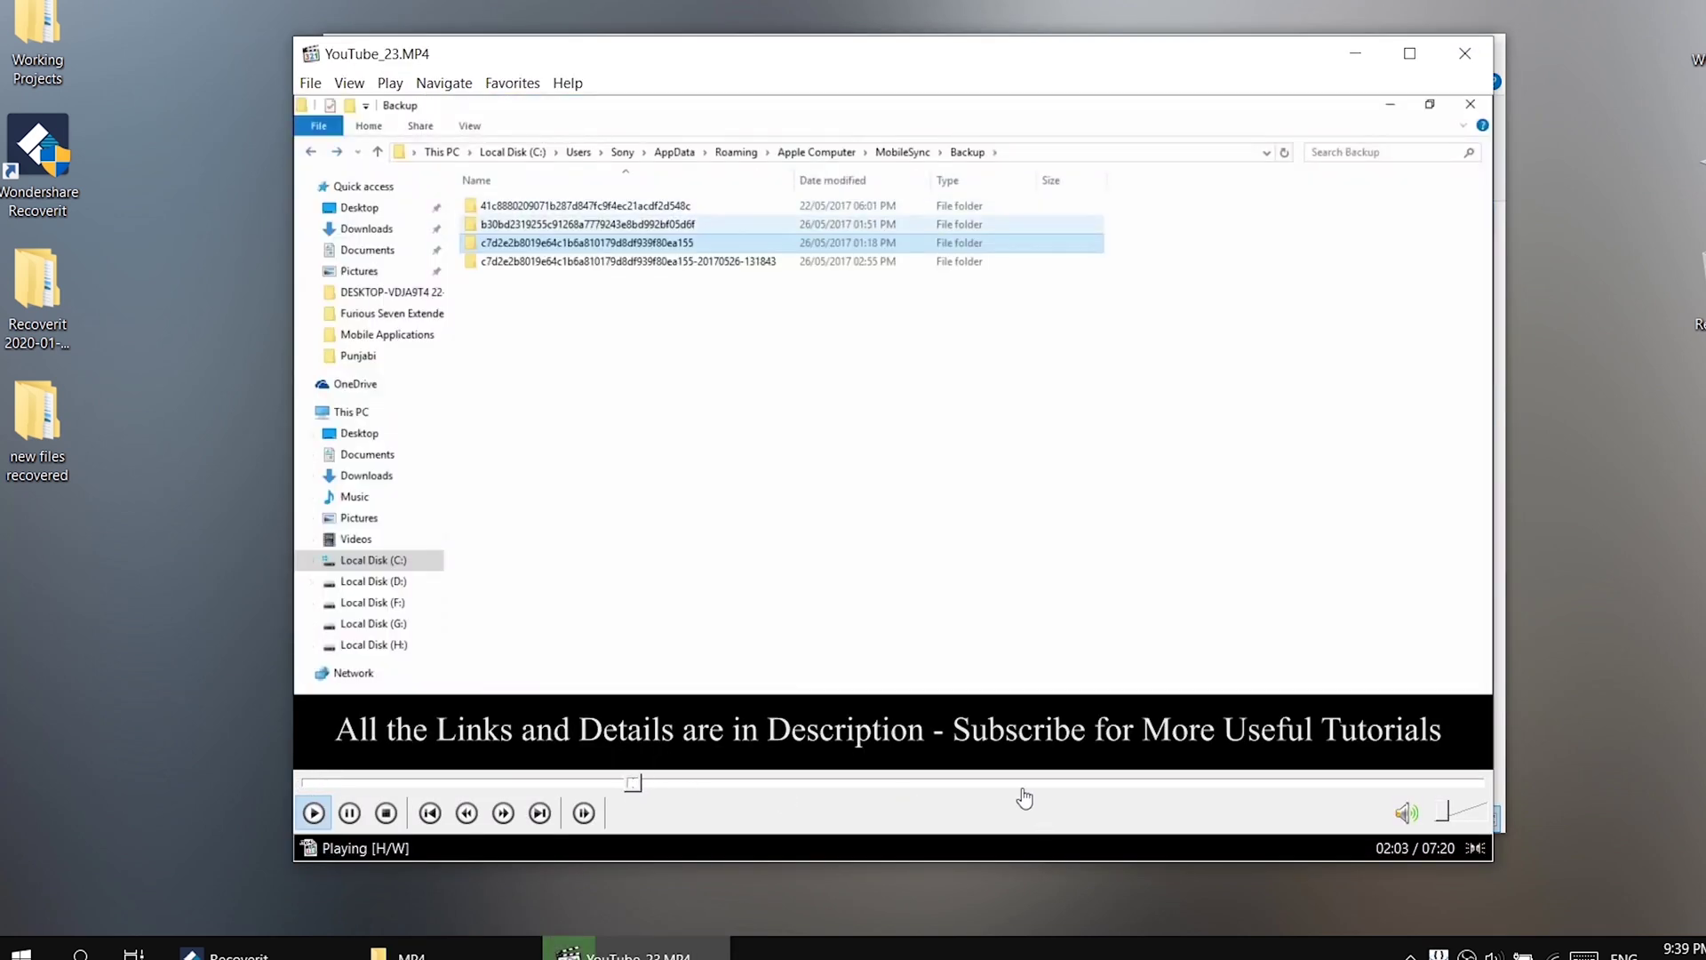
click(1021, 782)
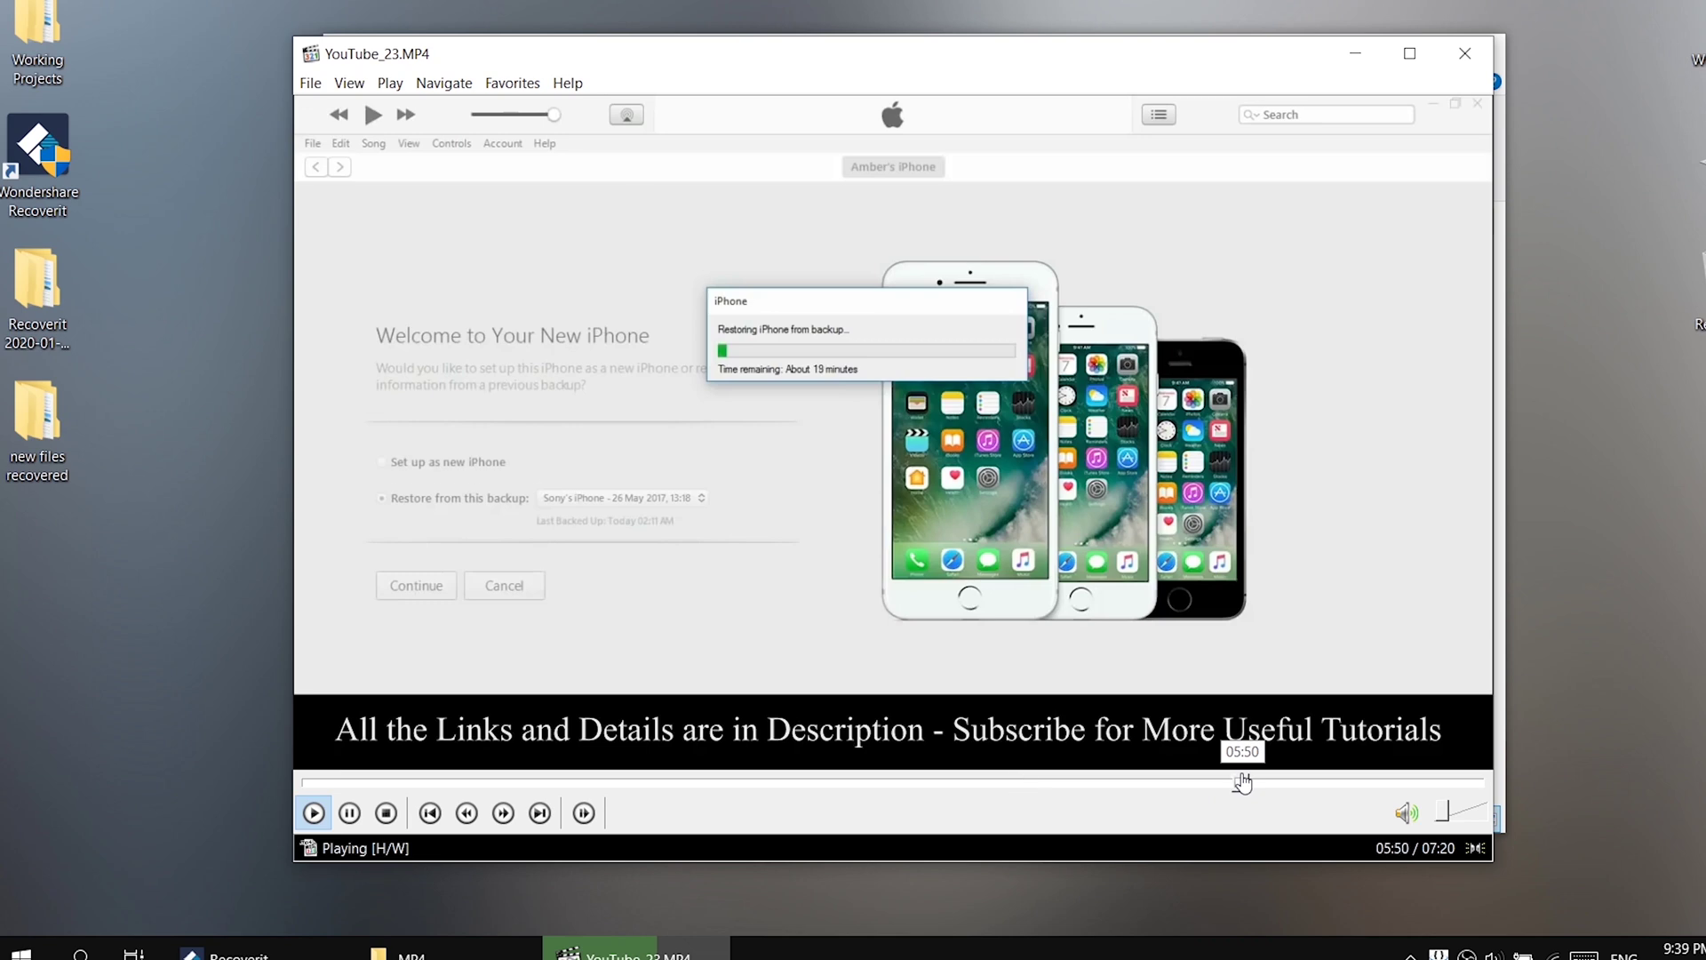
click(1385, 782)
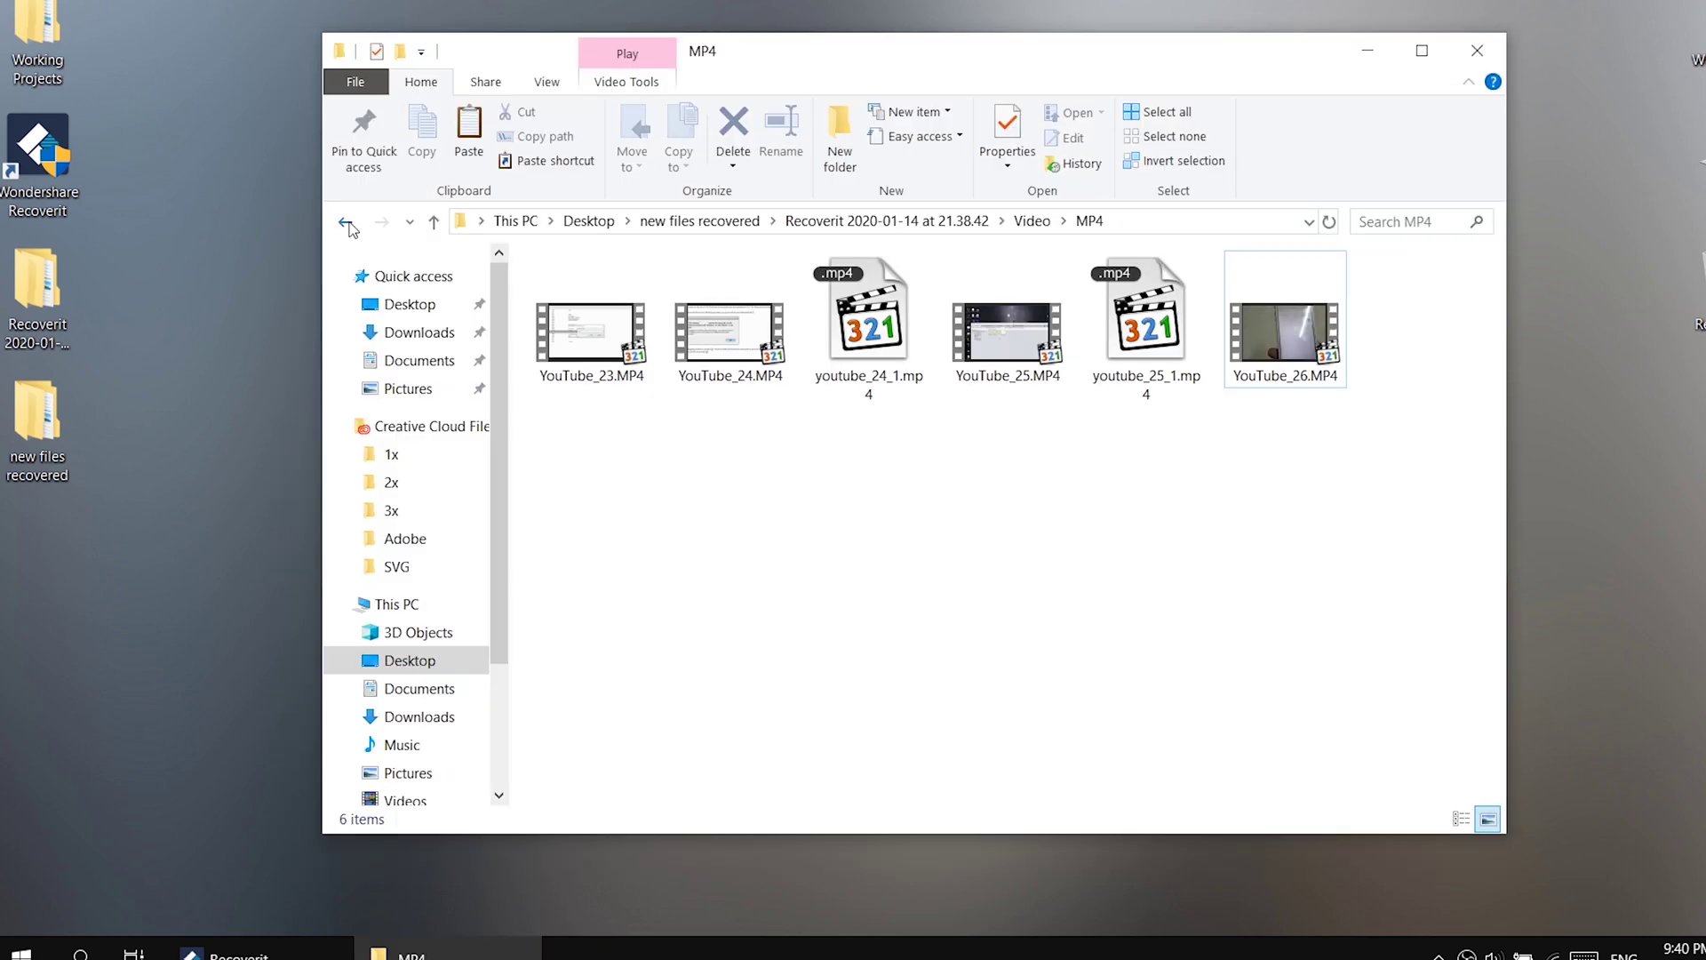
key(alt+Up)
key(alt+Up)
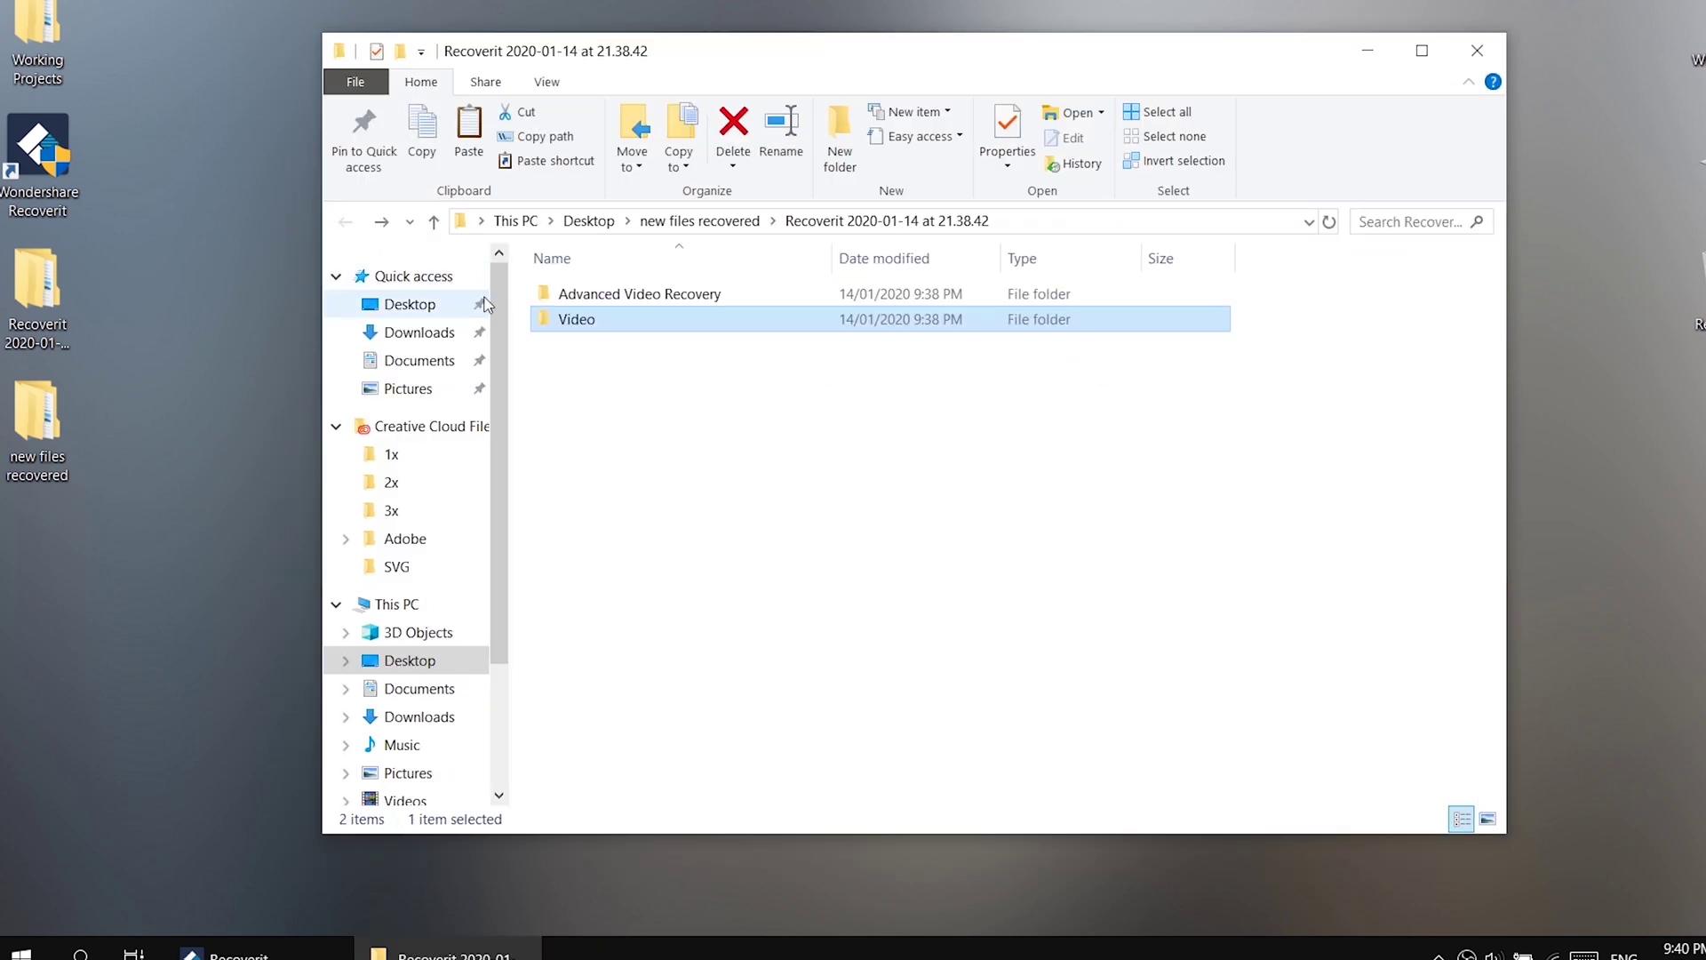
- Open Advanced Video Recovery > MP4 and test-play 156270592.mp4 and 174456832.mp4 at later points
double_click(760, 293)
double_click(761, 294)
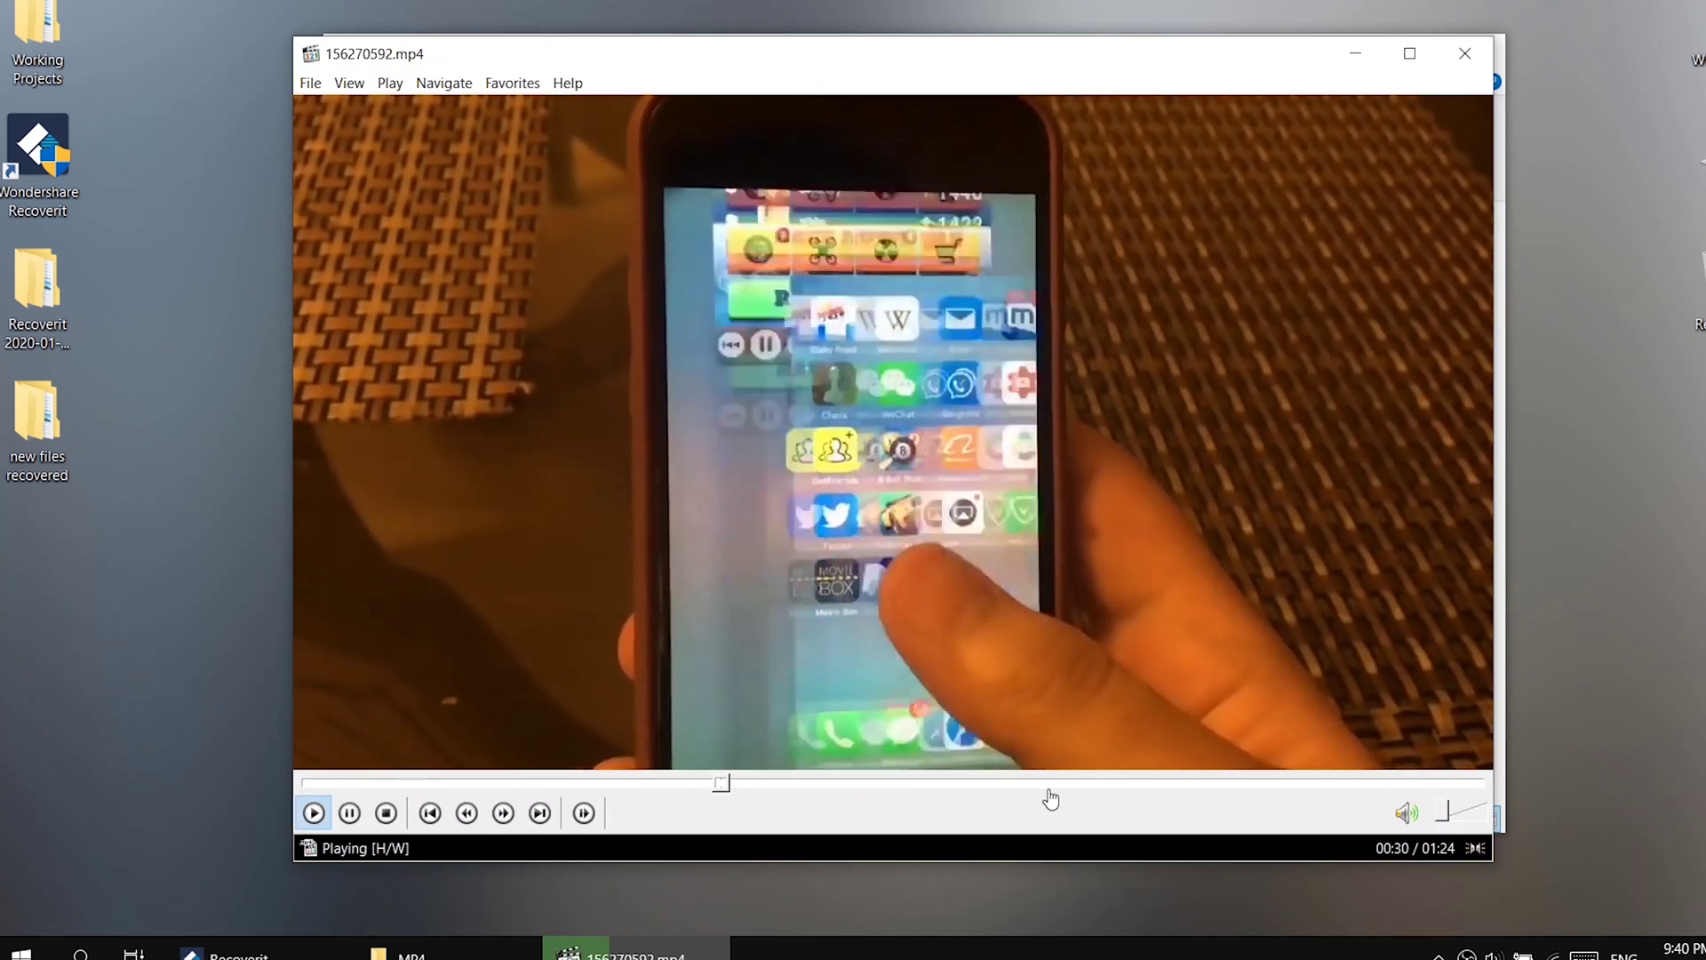
click(1062, 784)
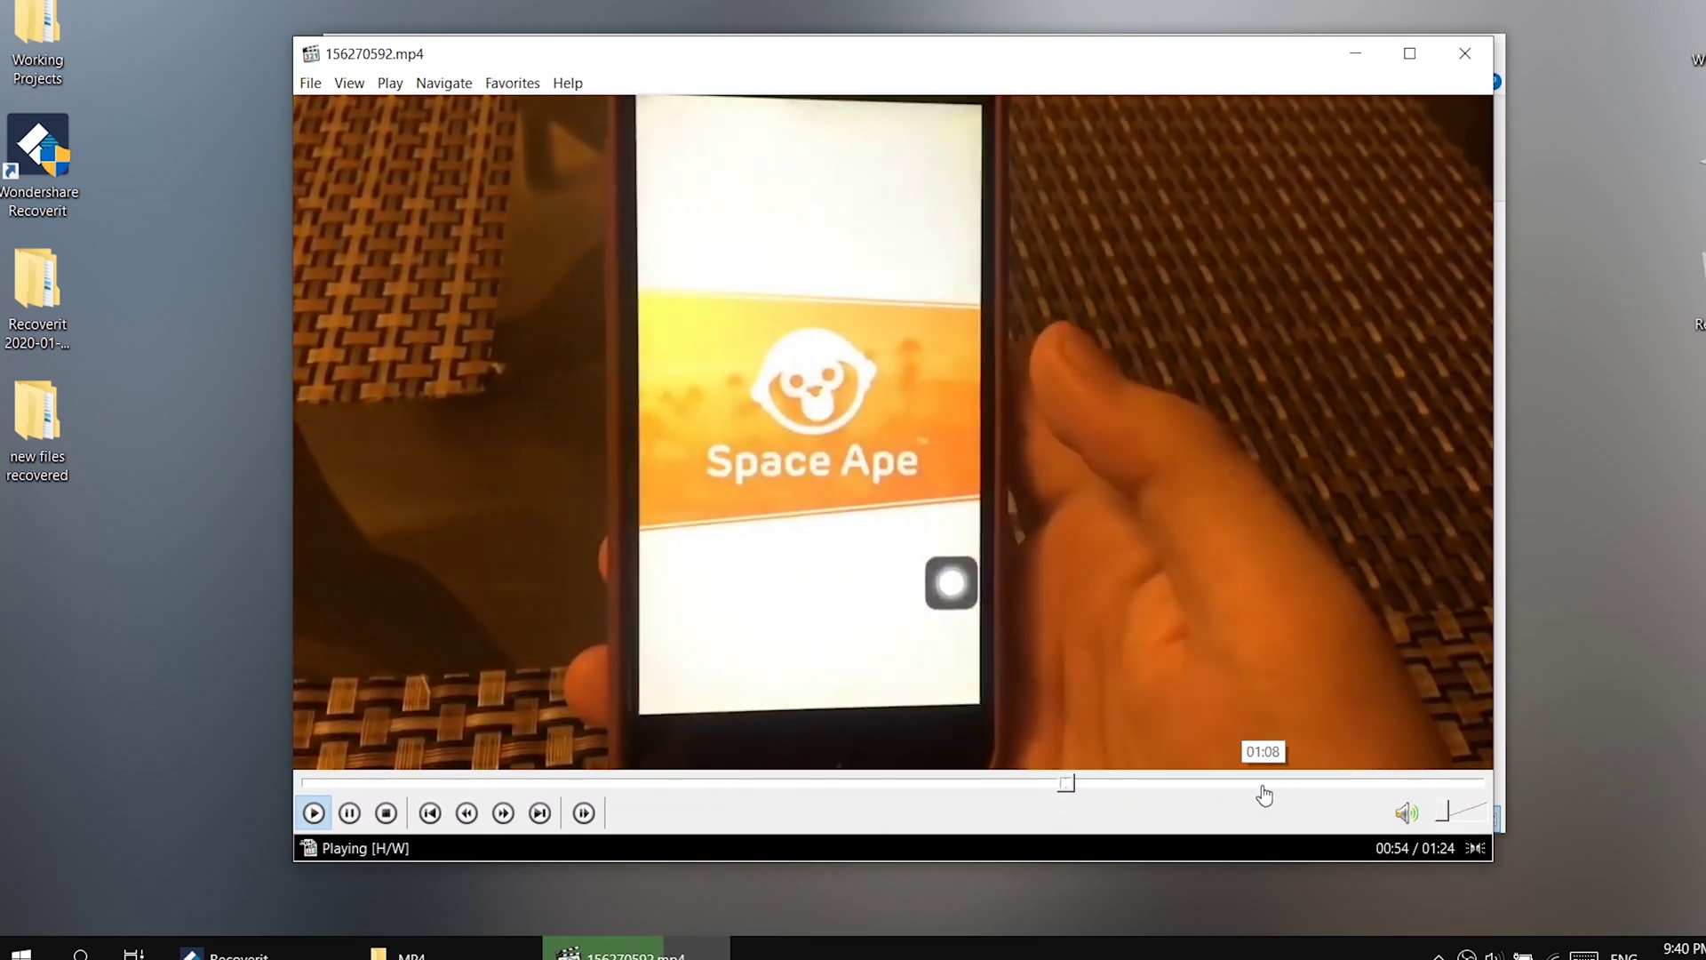
click(1264, 794)
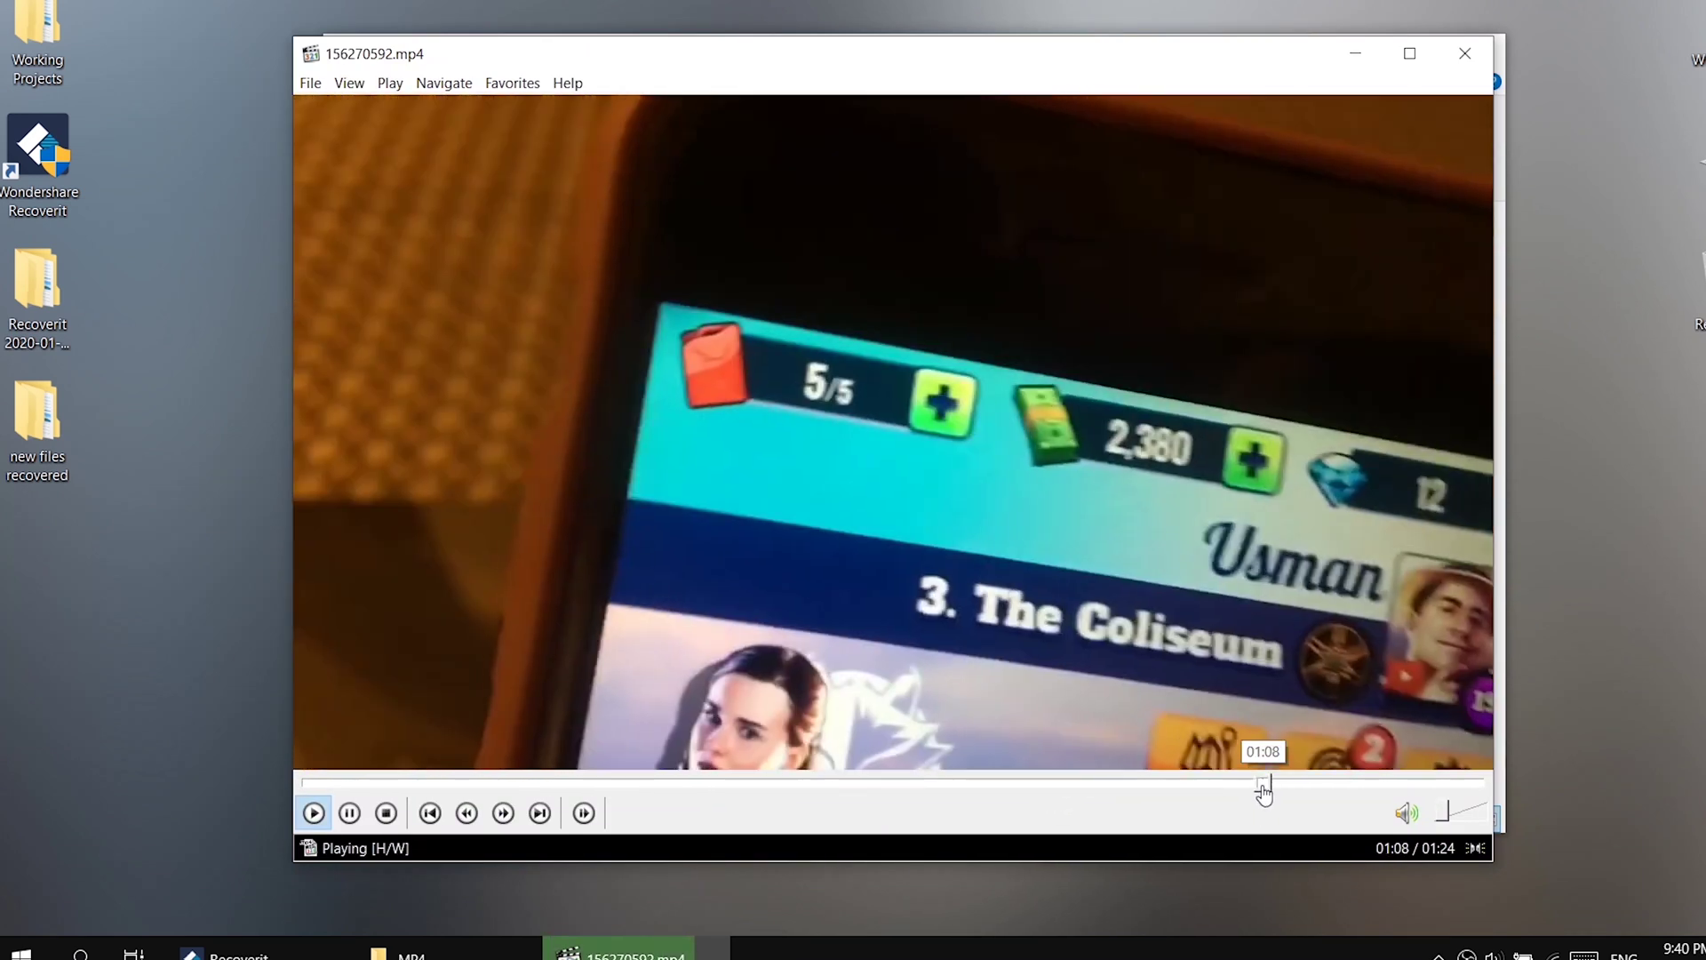
key(alt+F4)
double_click(1269, 380)
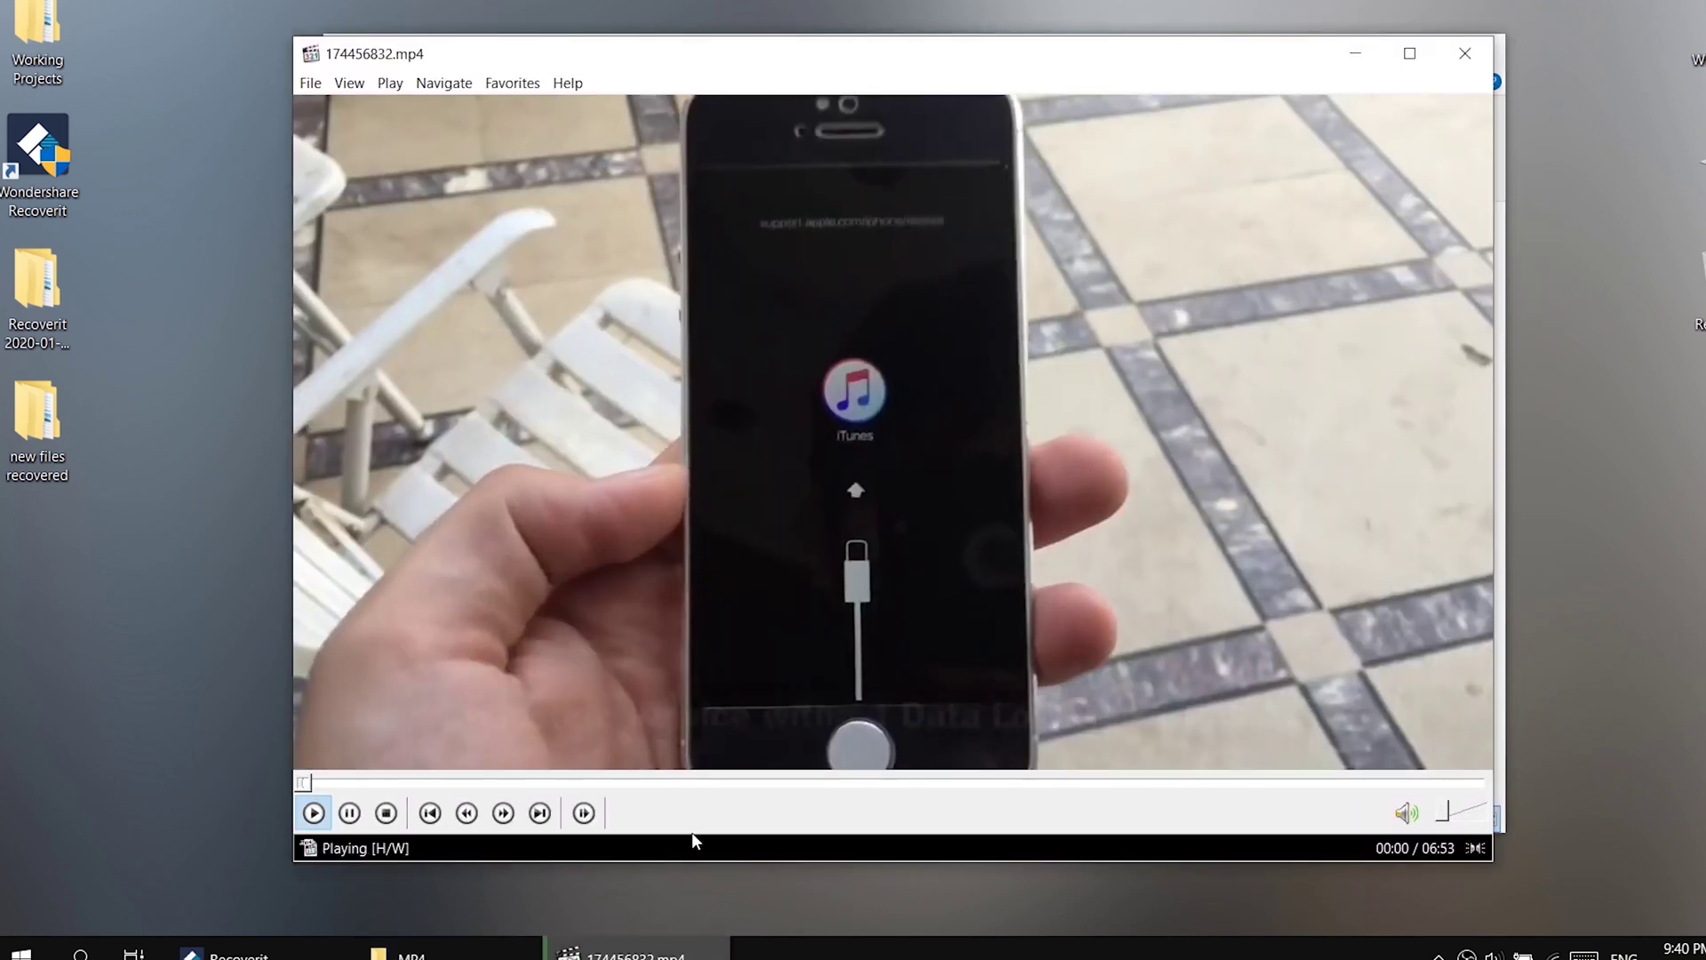
click(716, 783)
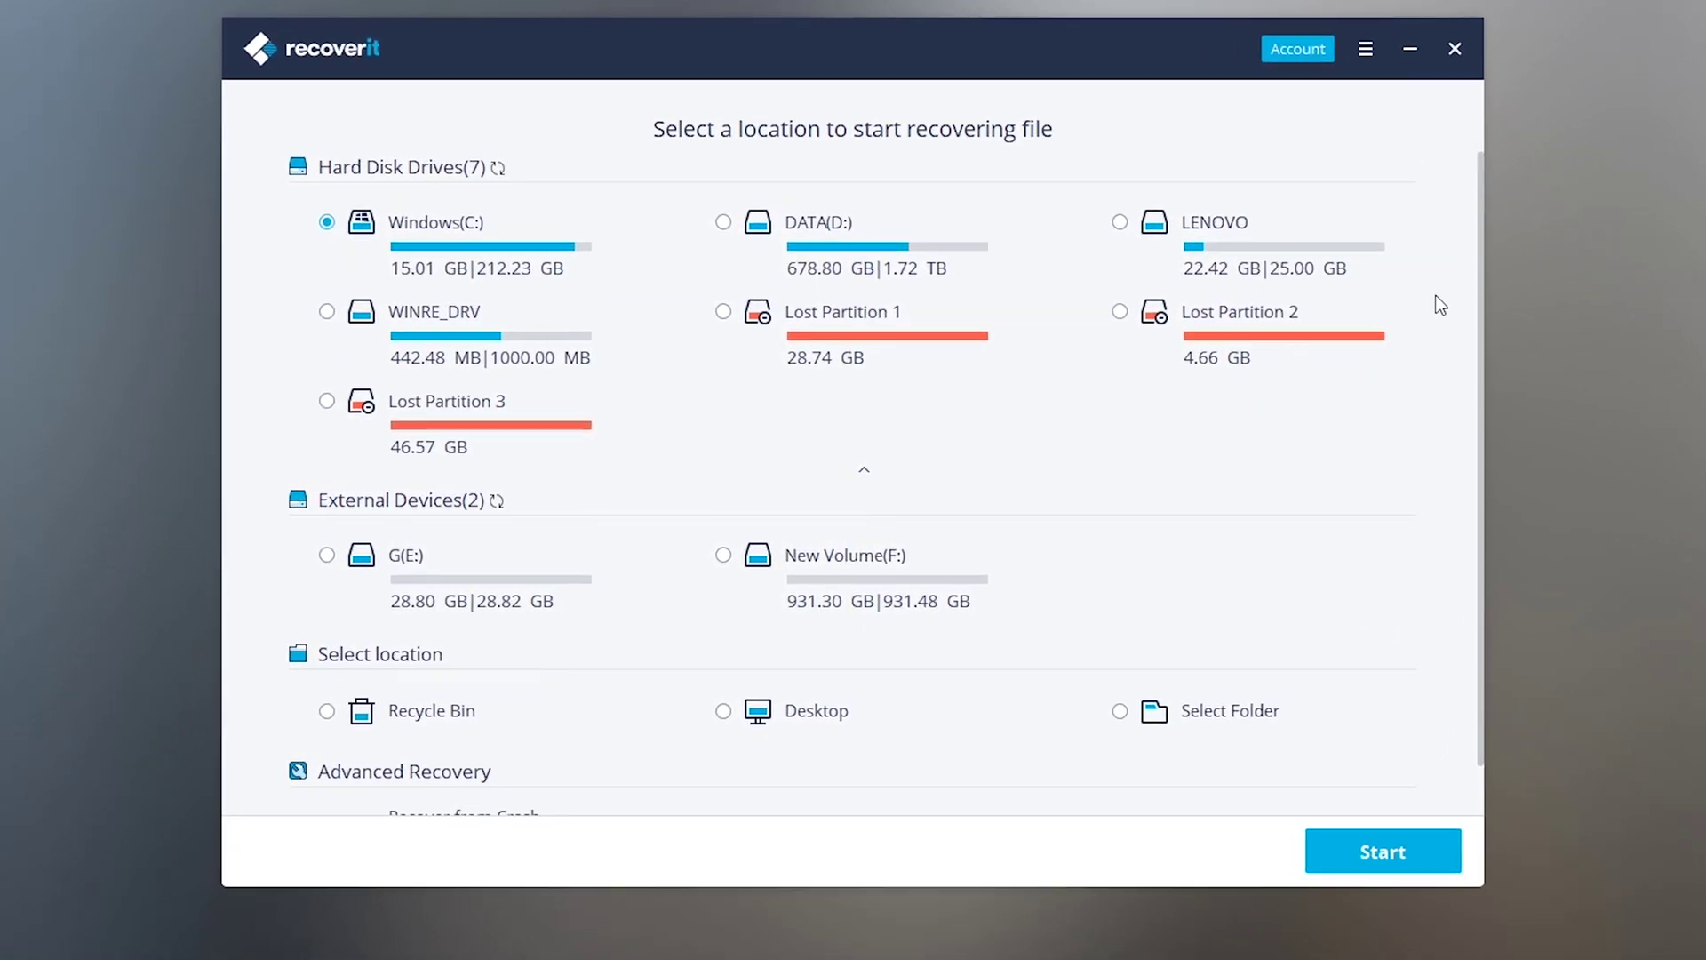
- Confirm the desktop youtube_25 and youtube_24 clips fail to play, then start Recoverit's Video repair
scroll(1417, 322, down, 1)
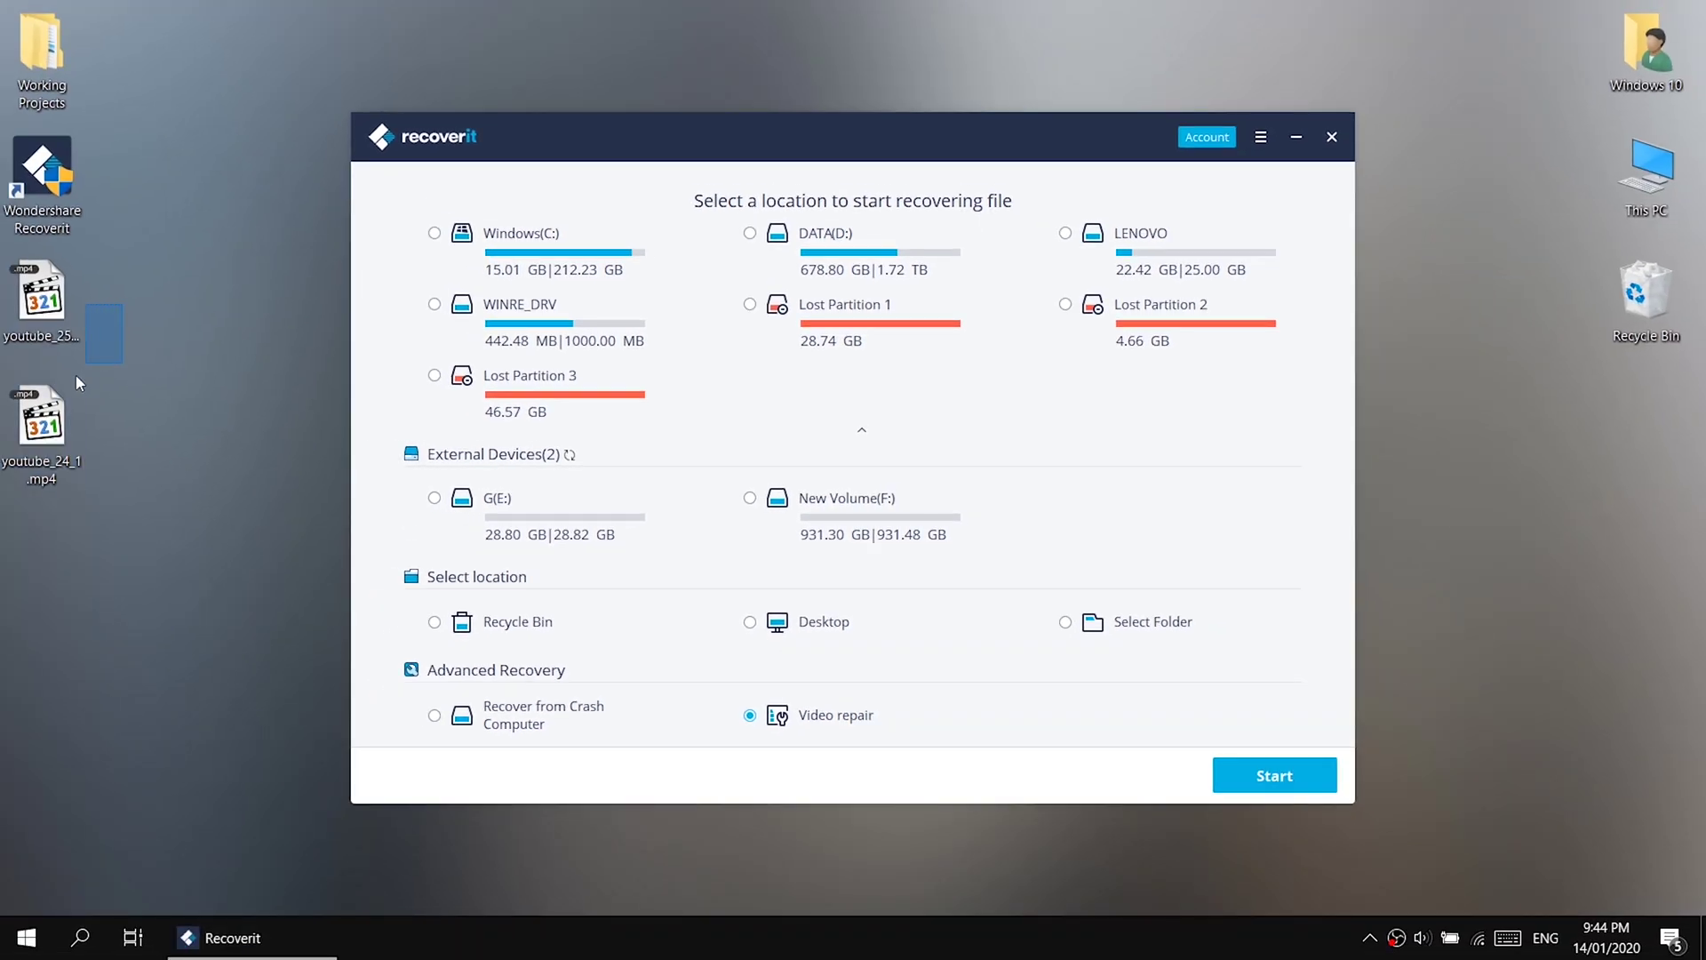
double_click(49, 302)
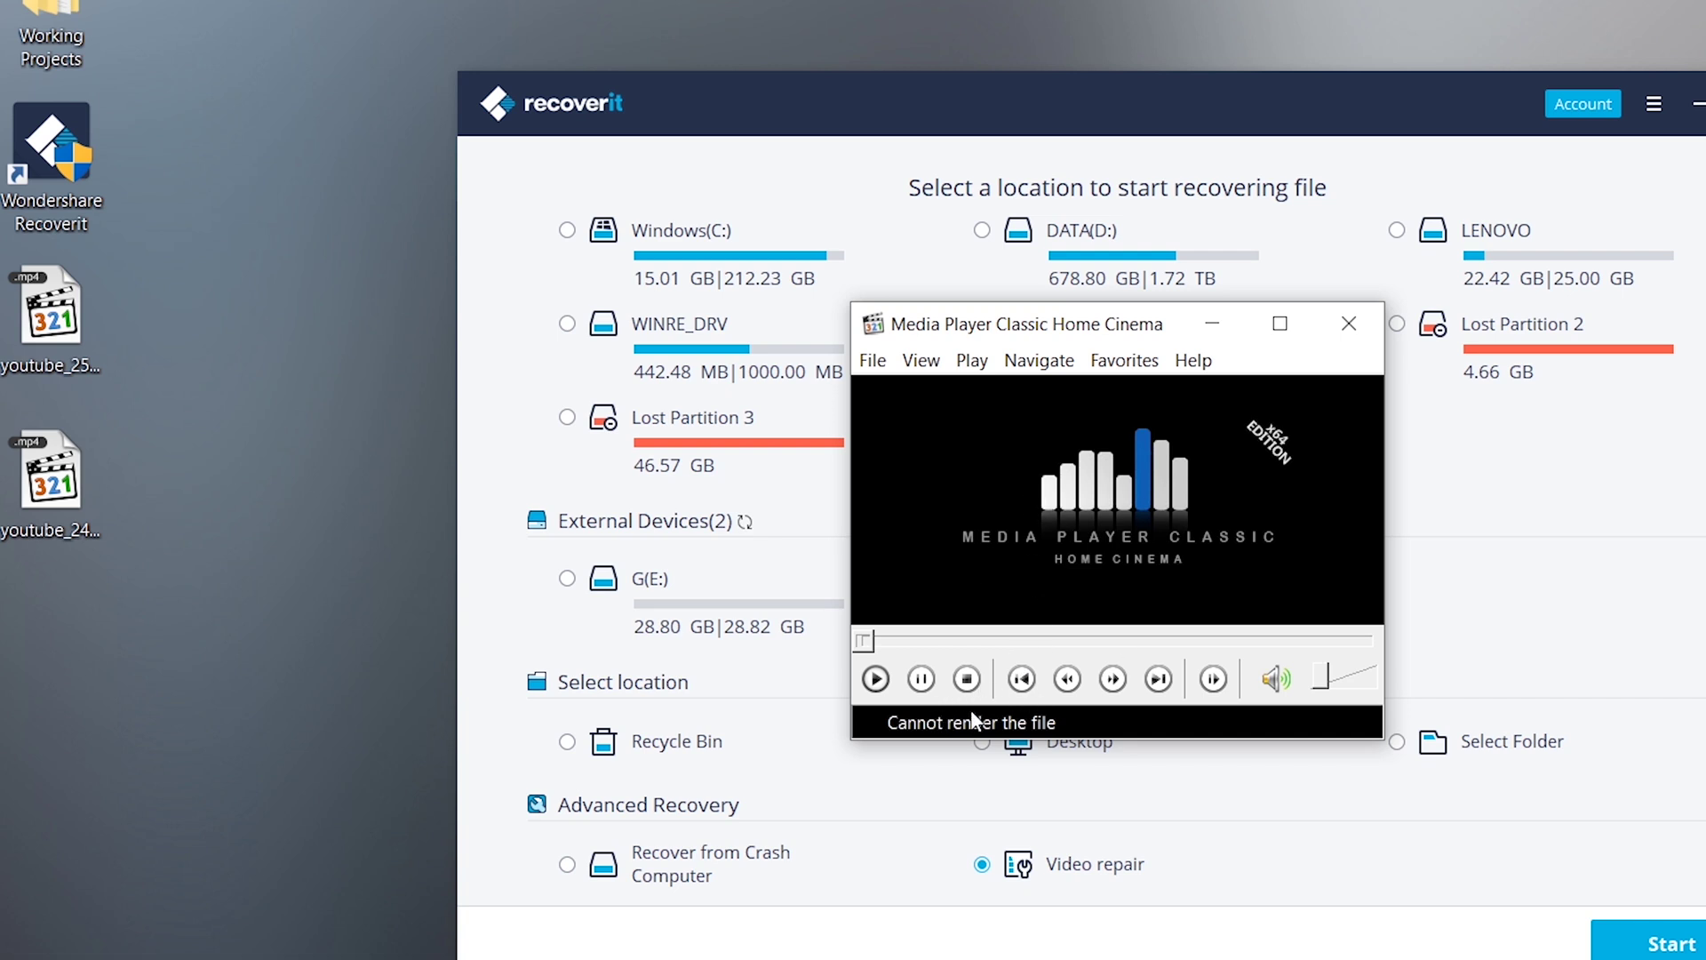
drag(51, 480, 1026, 553)
click(1349, 323)
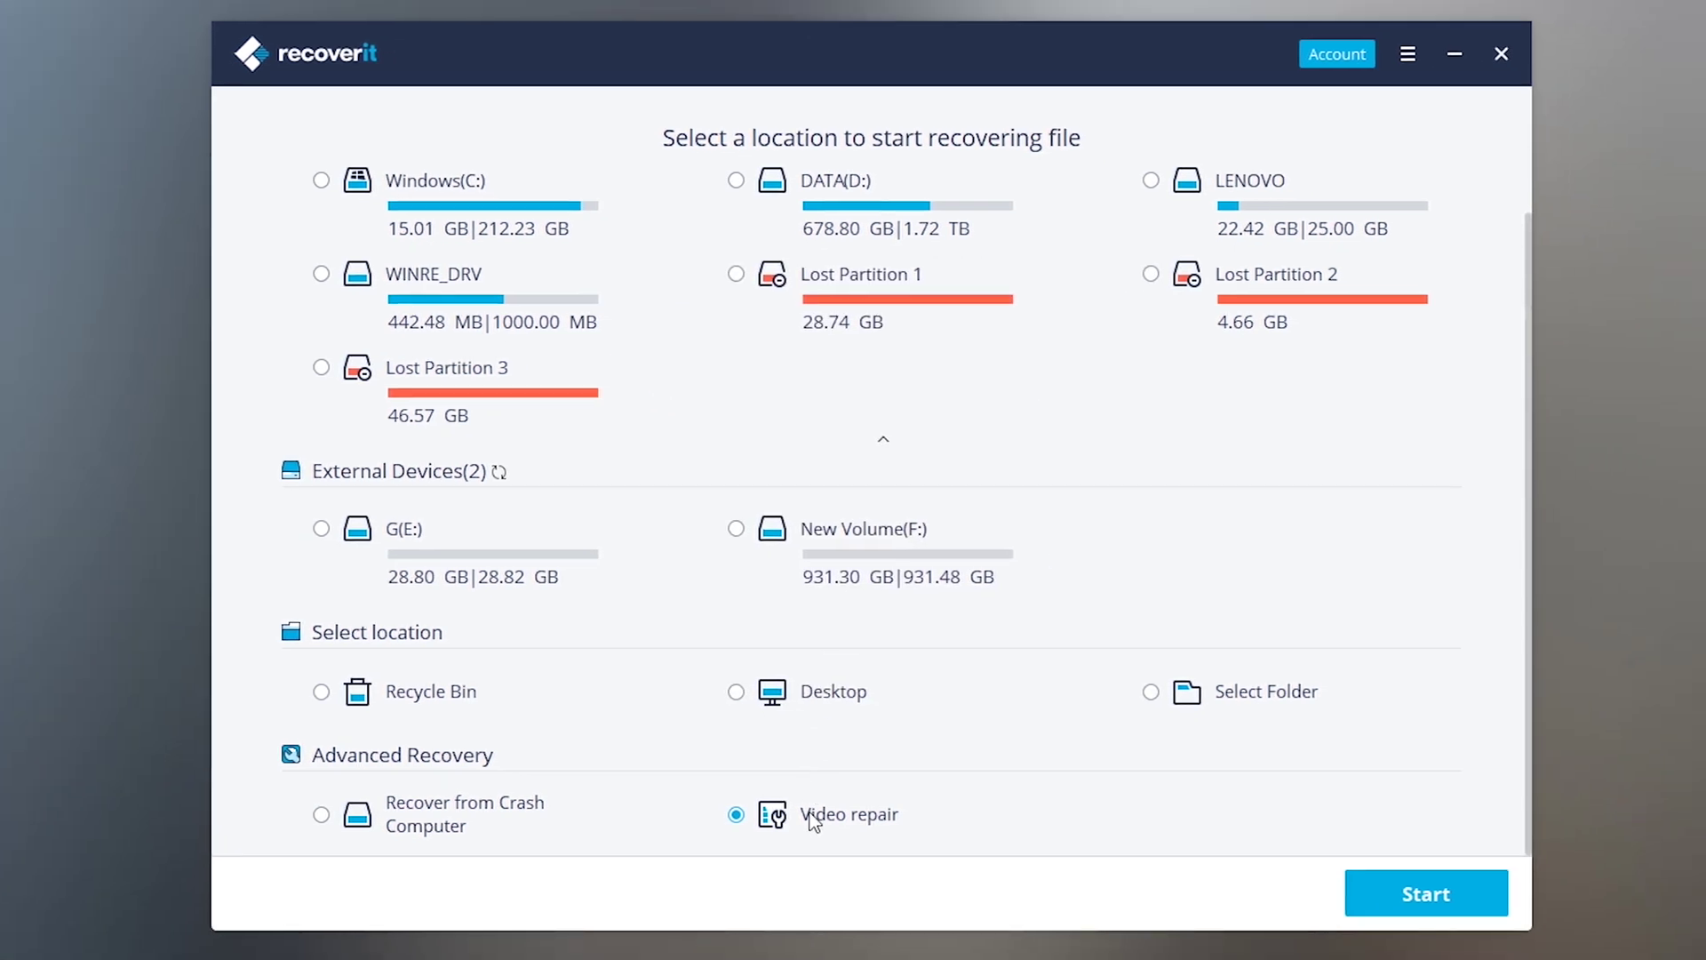
click(1424, 891)
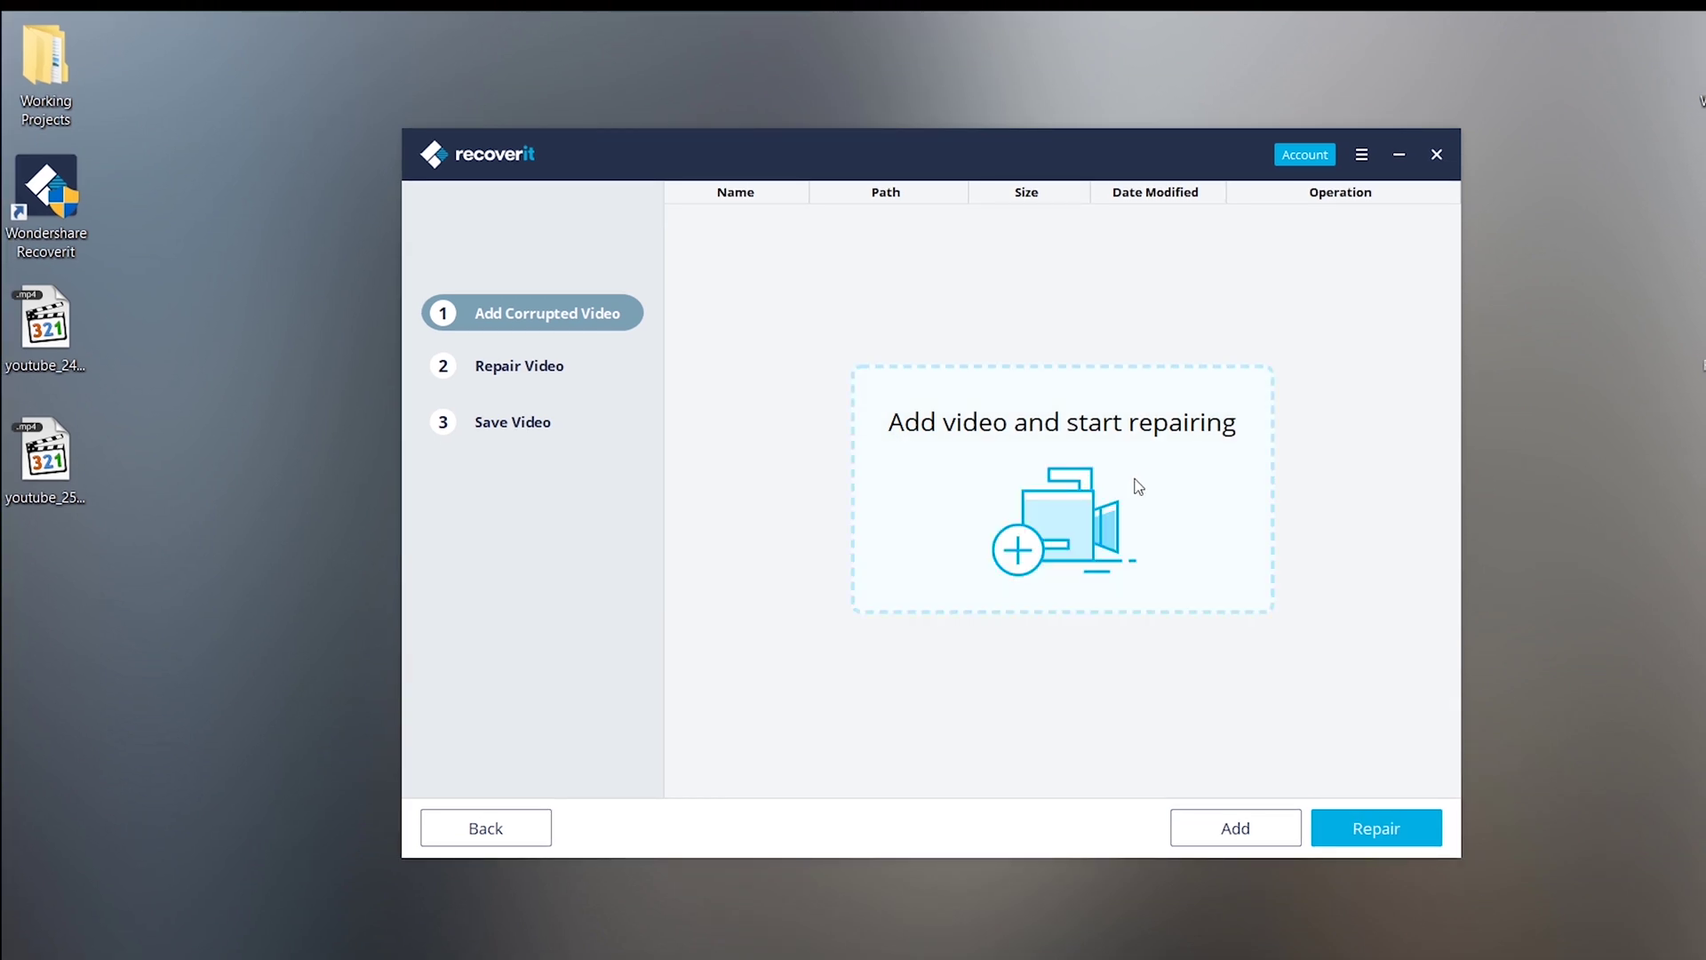
- Add youtube_24_1.mp4 and youtube_25_1.mp4 from the Desktop to the repair list
drag(183, 446, 610, 534)
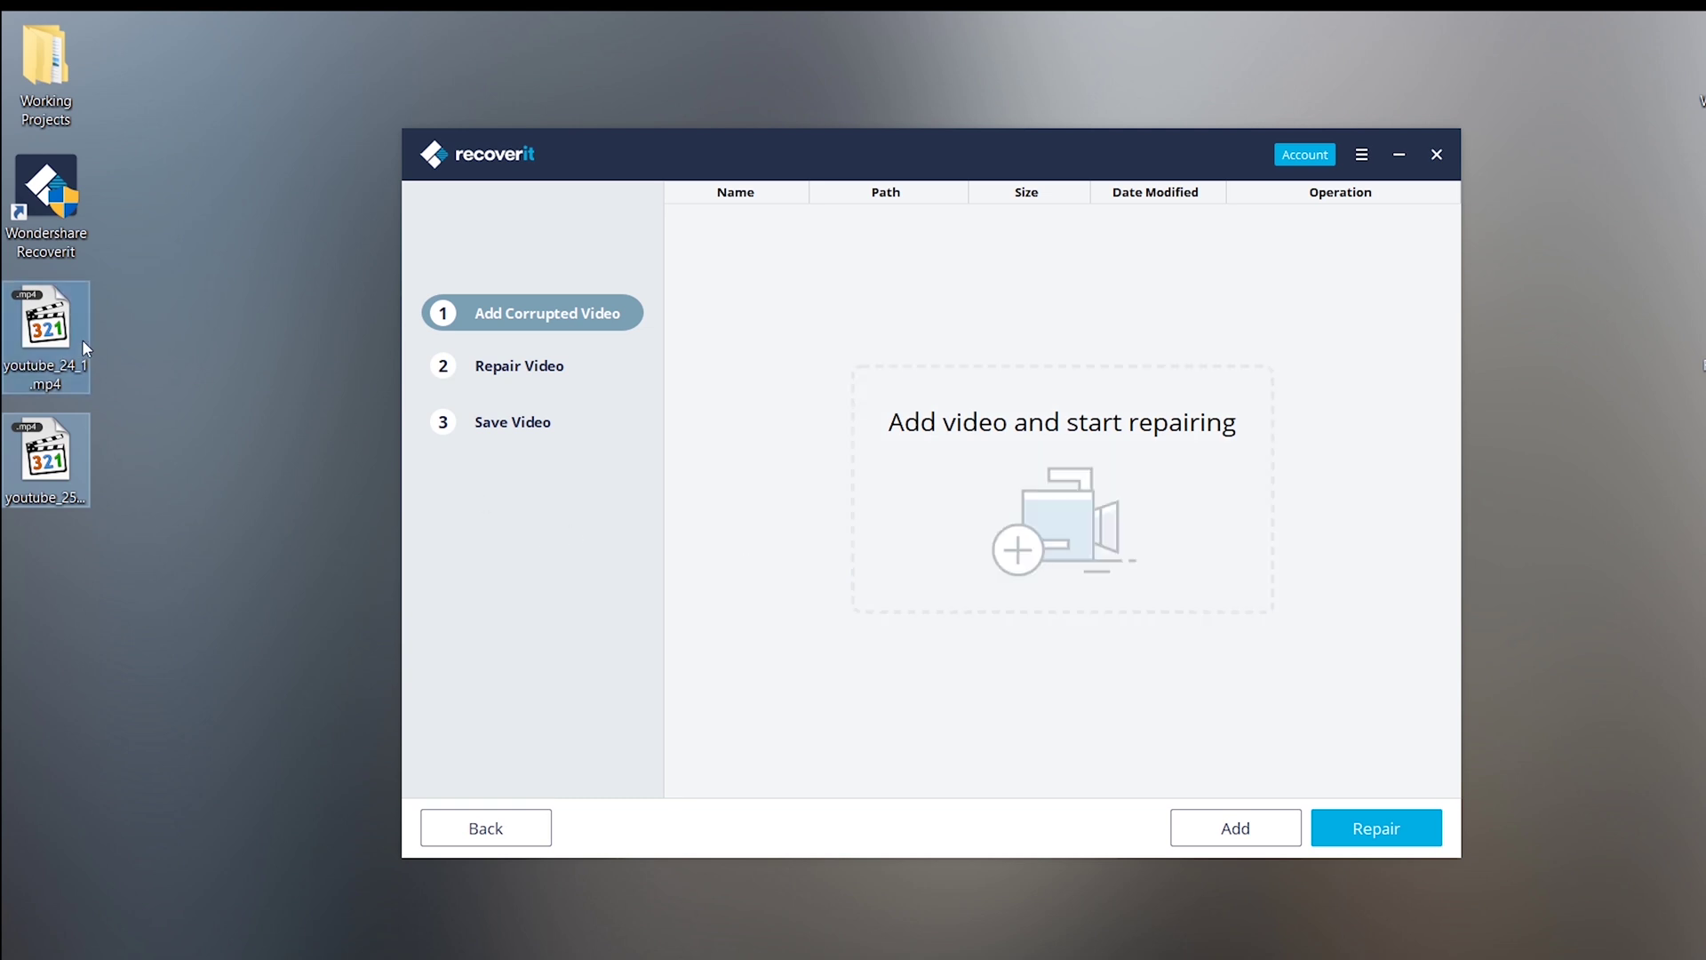
click(285, 485)
click(1154, 583)
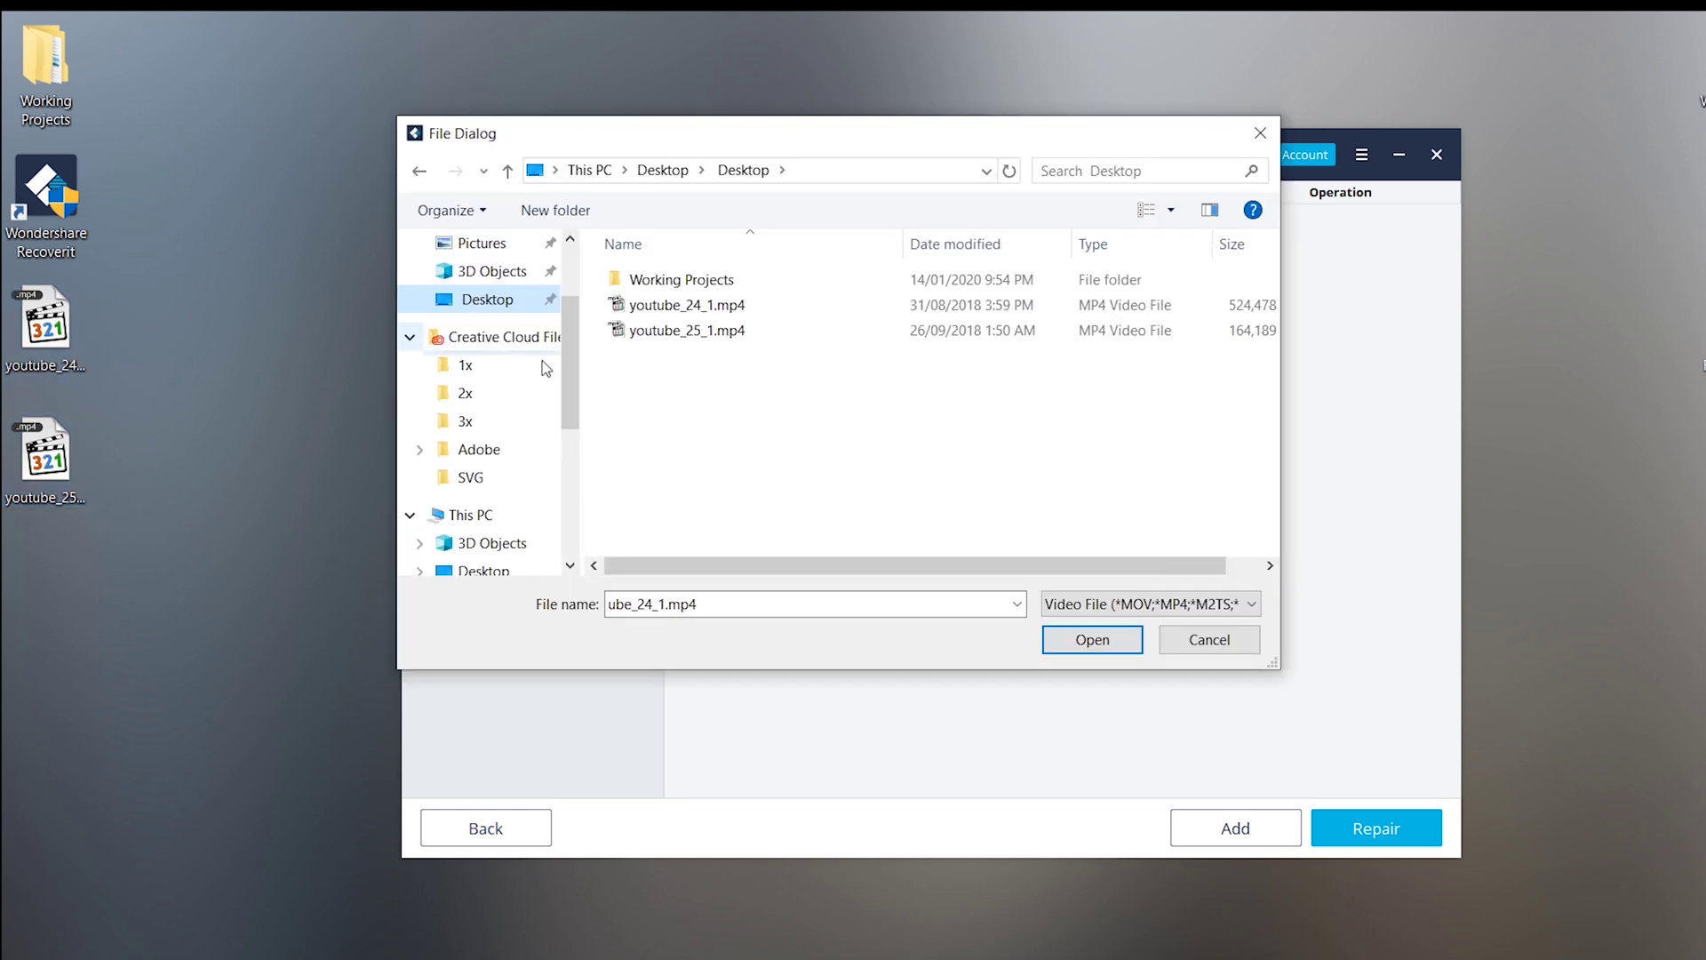
drag(623, 393, 645, 314)
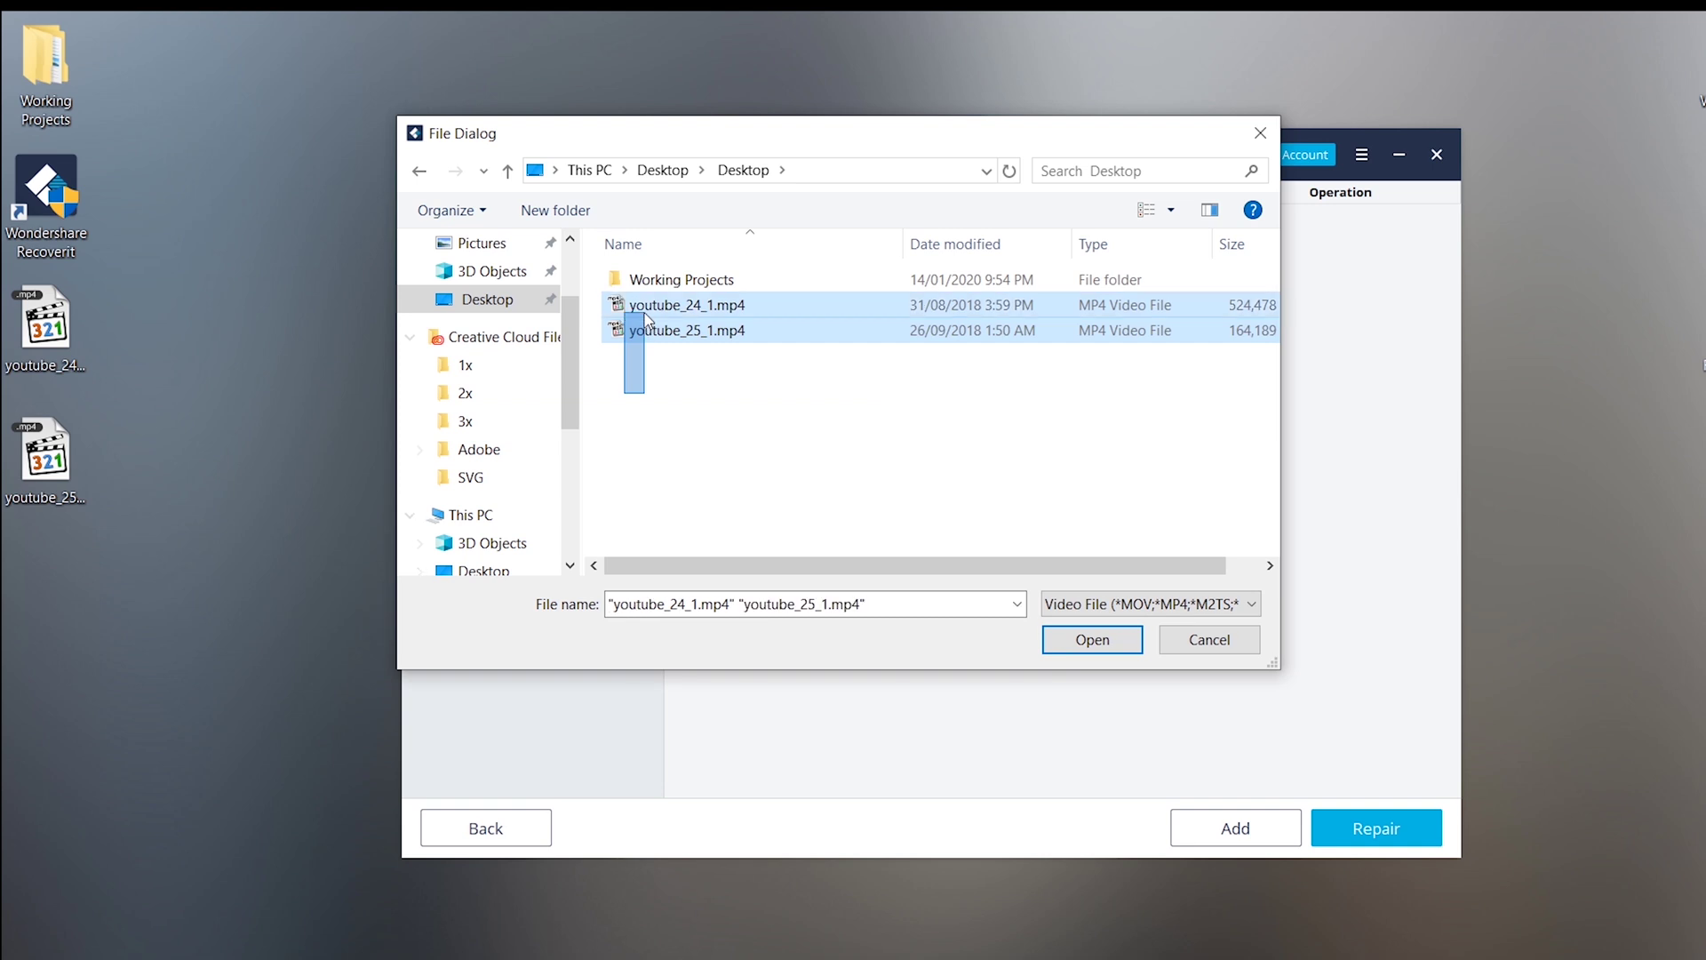
click(1079, 639)
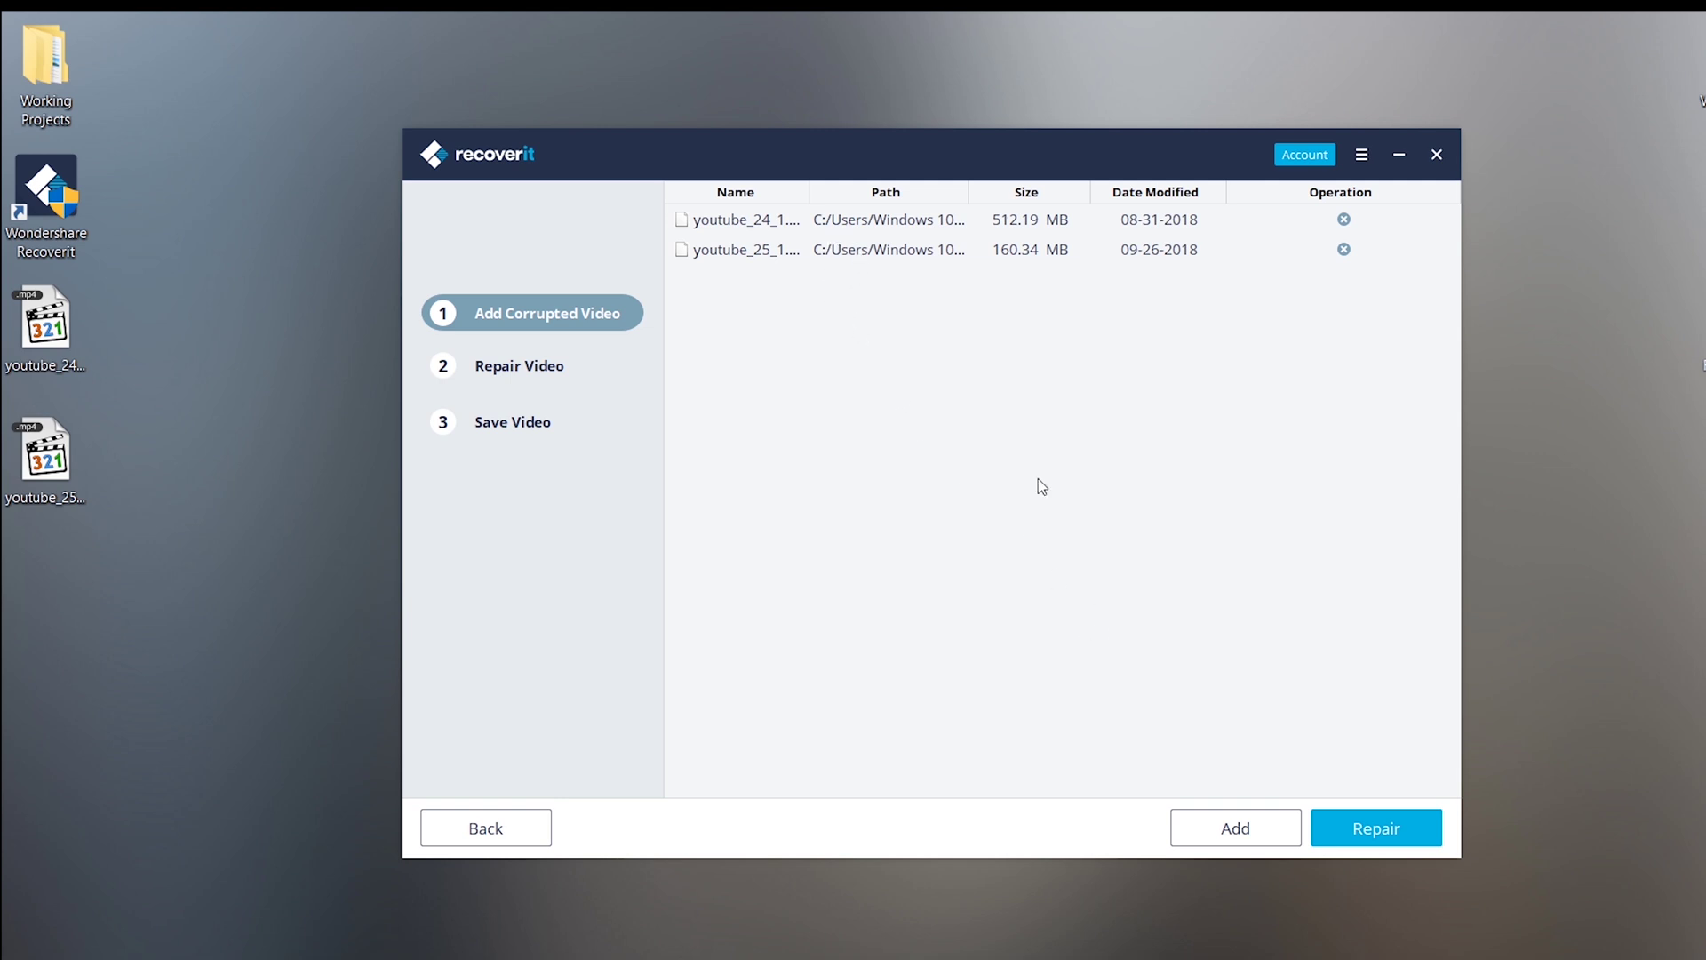
- Repair both videos and save all repaired copies to C: > Users > Windows 10 > Desktop
click(1325, 823)
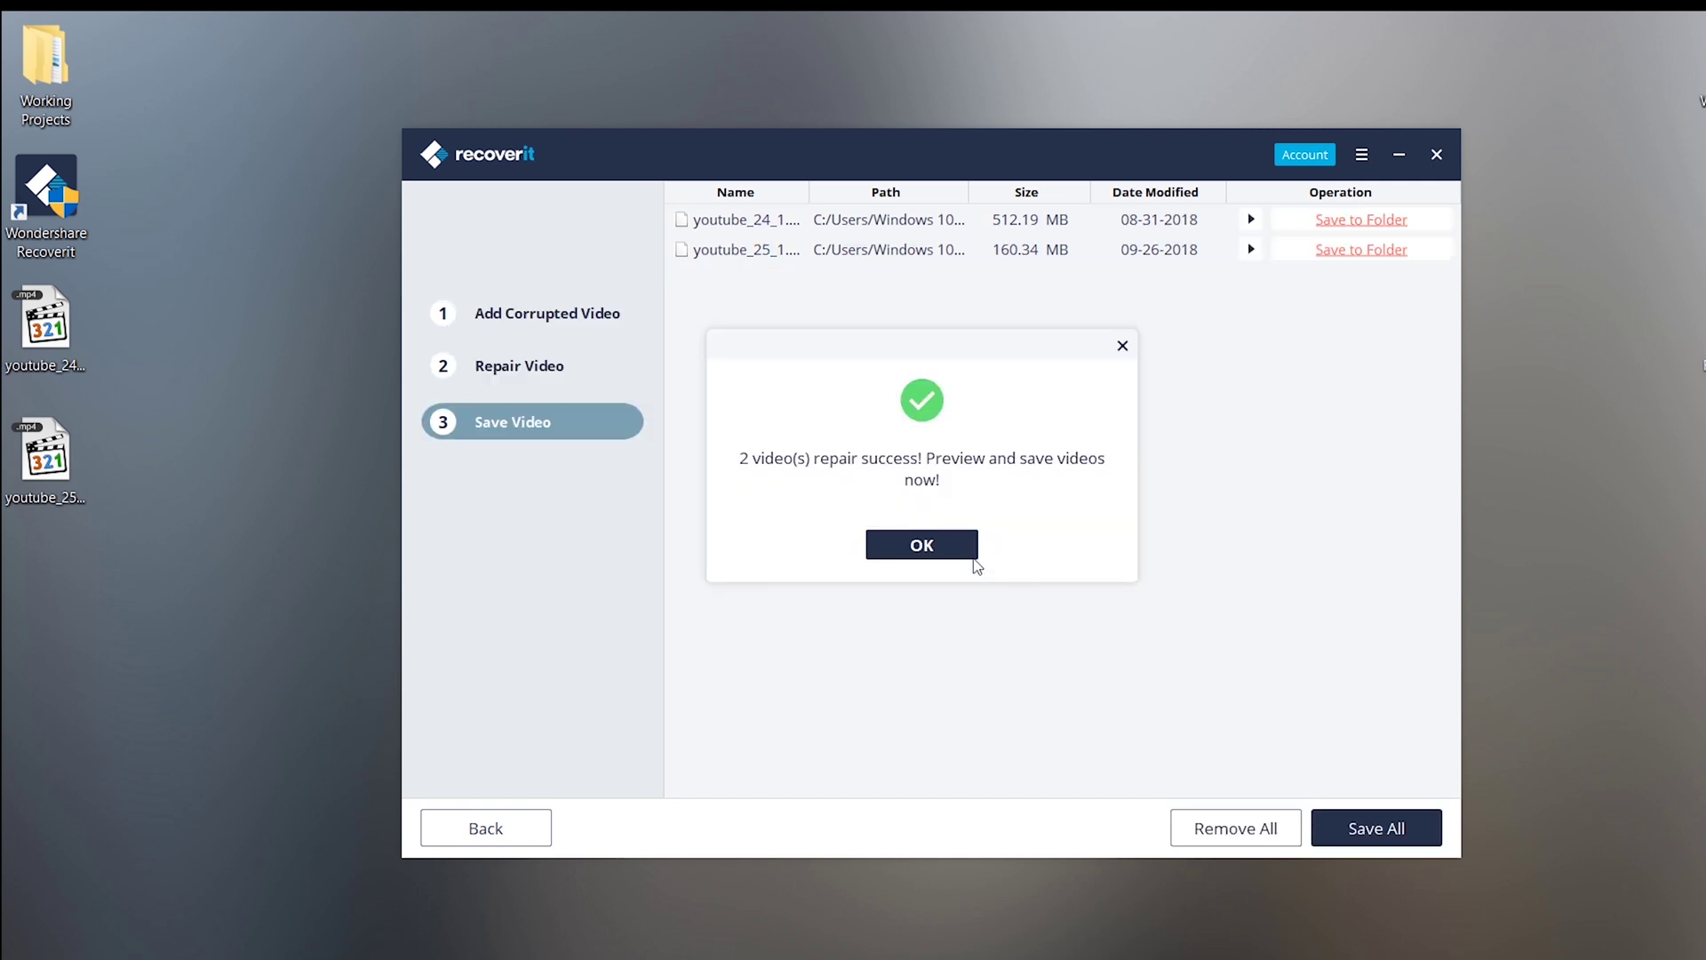
click(953, 551)
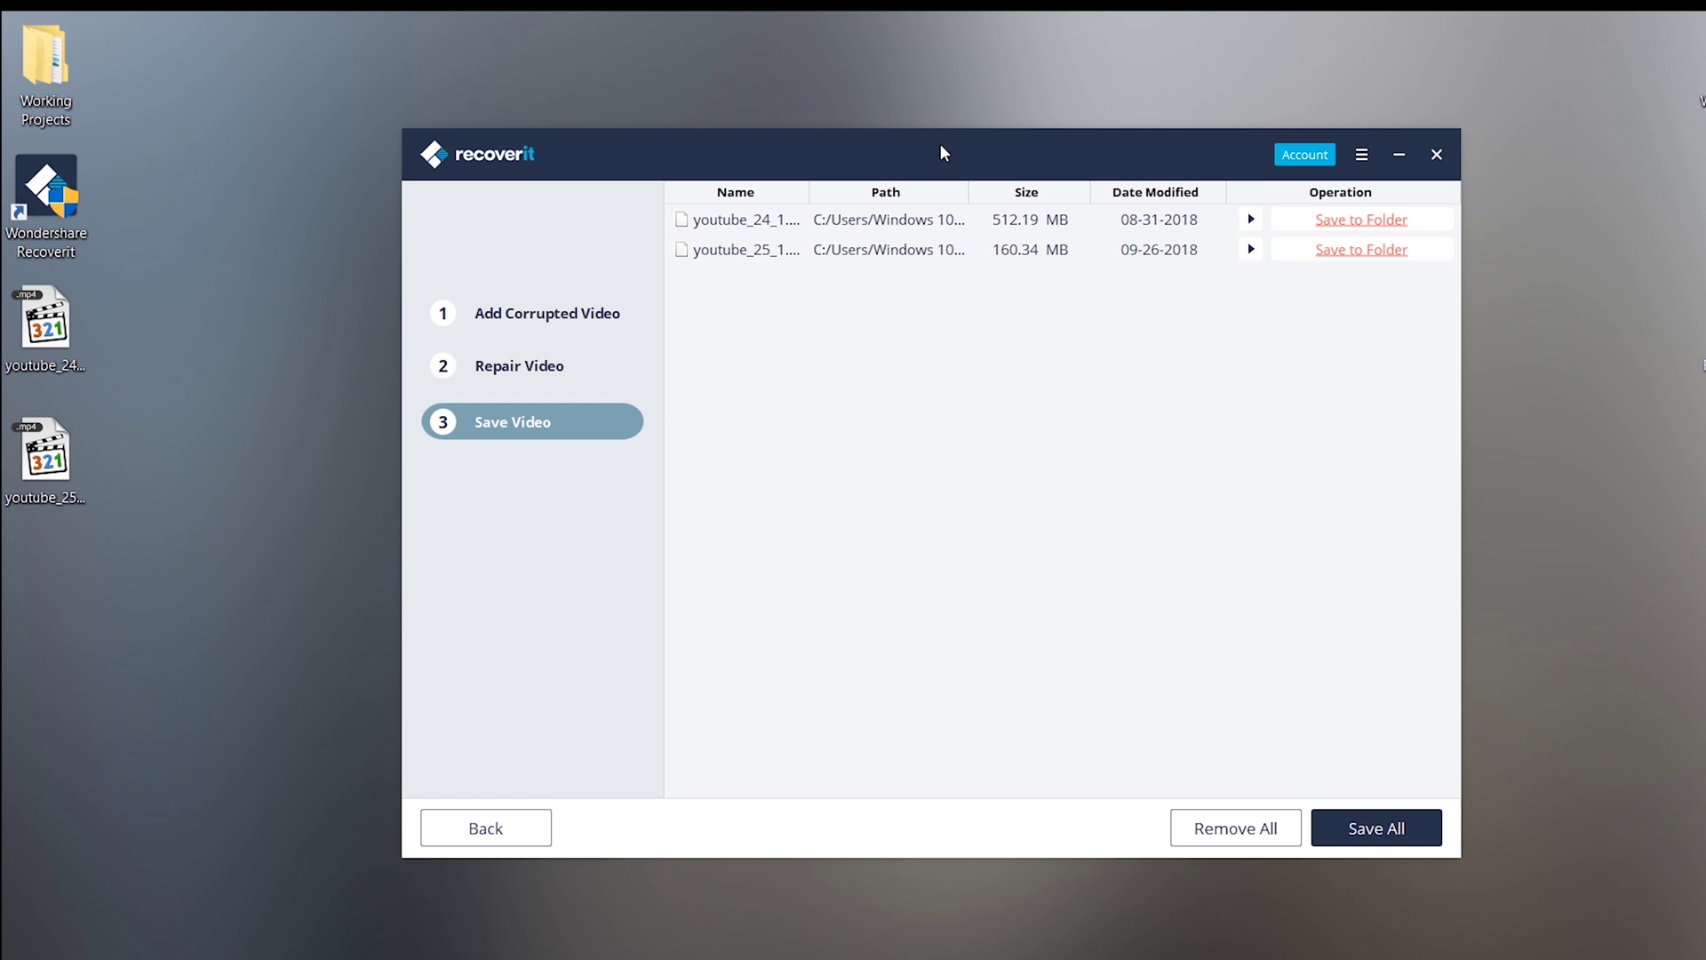
click(1360, 844)
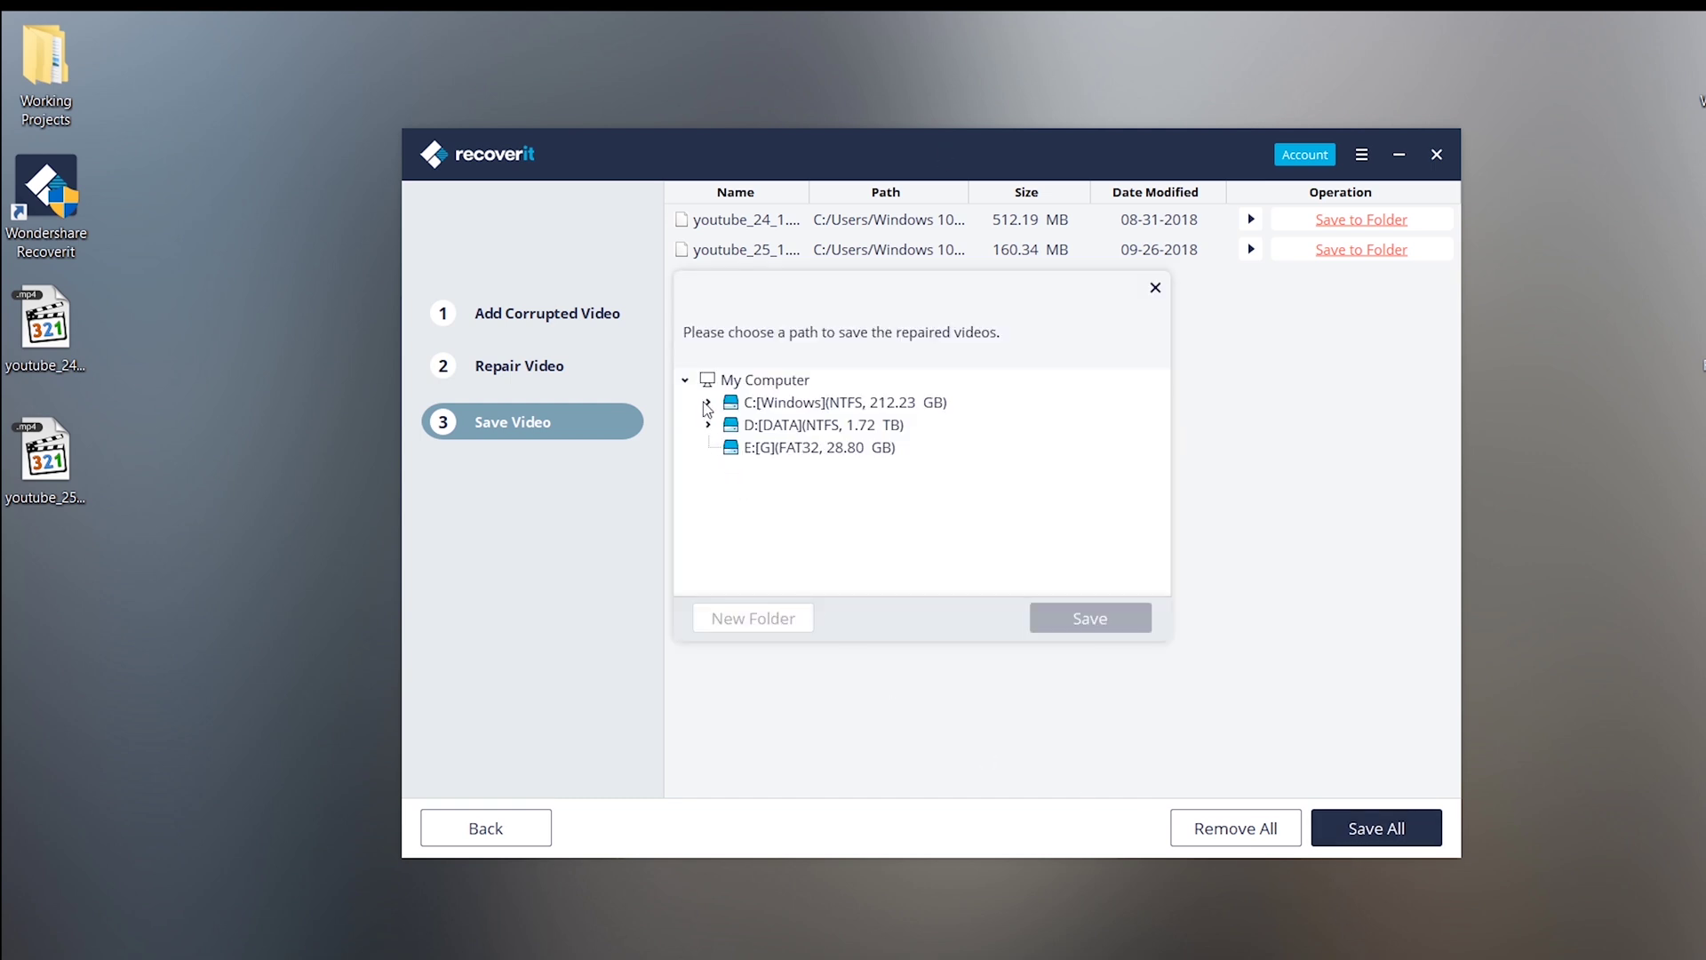
click(707, 404)
scroll(796, 514, down, 2)
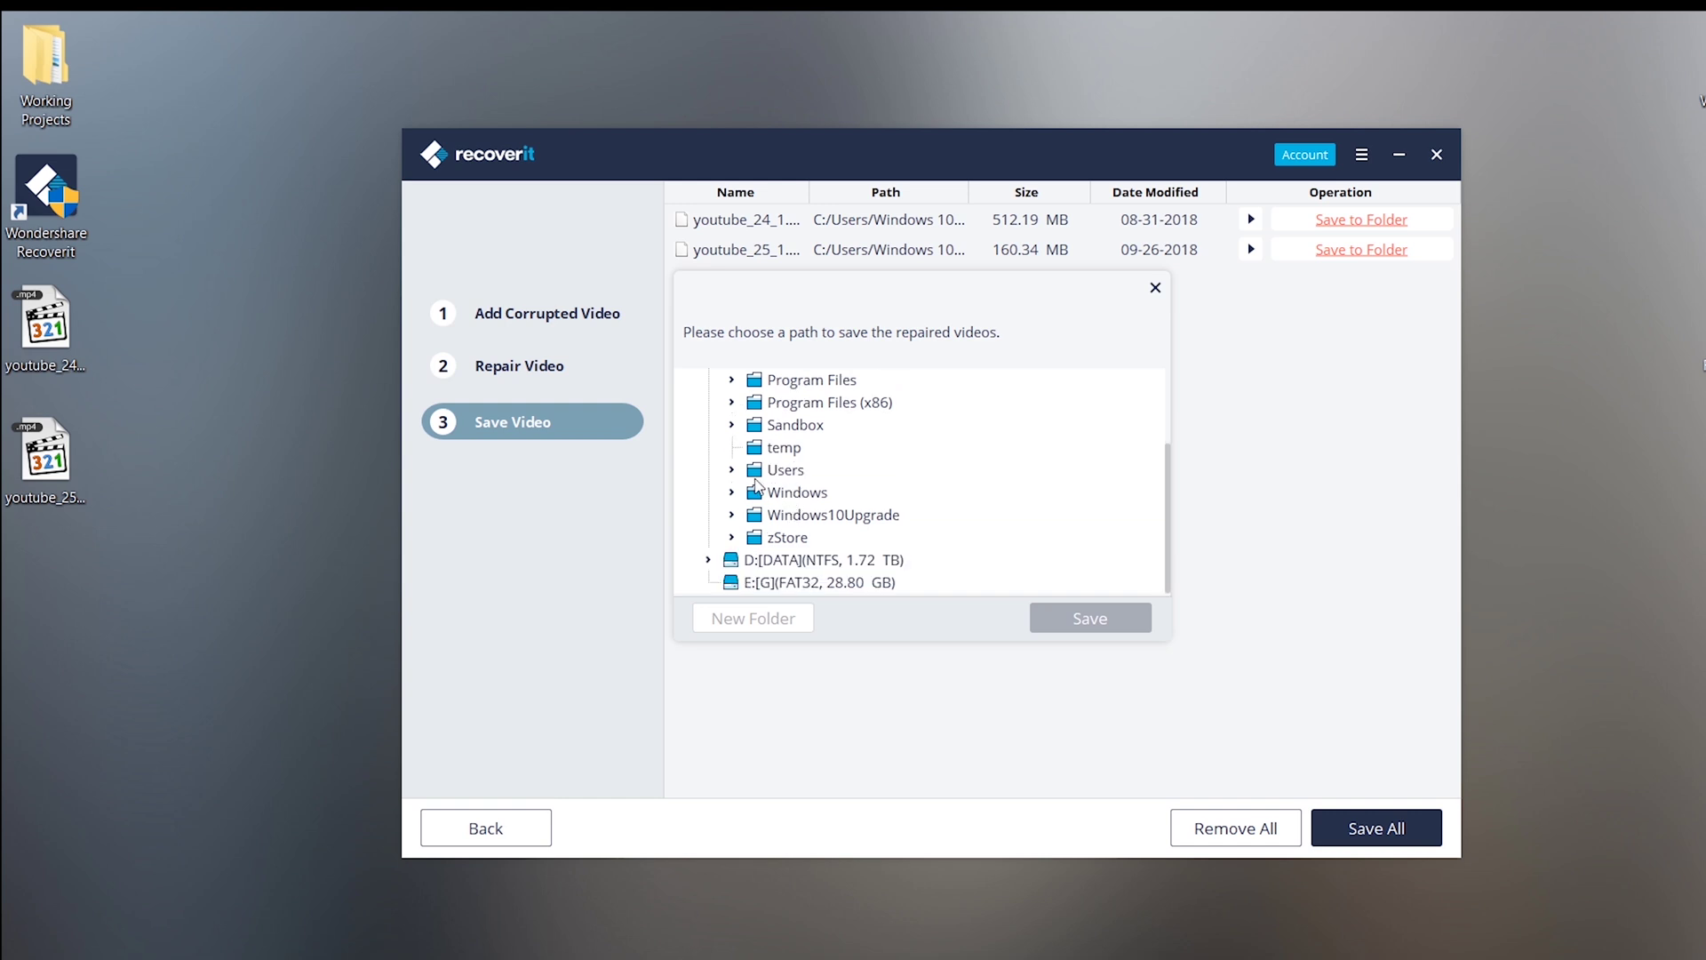
click(732, 470)
click(756, 515)
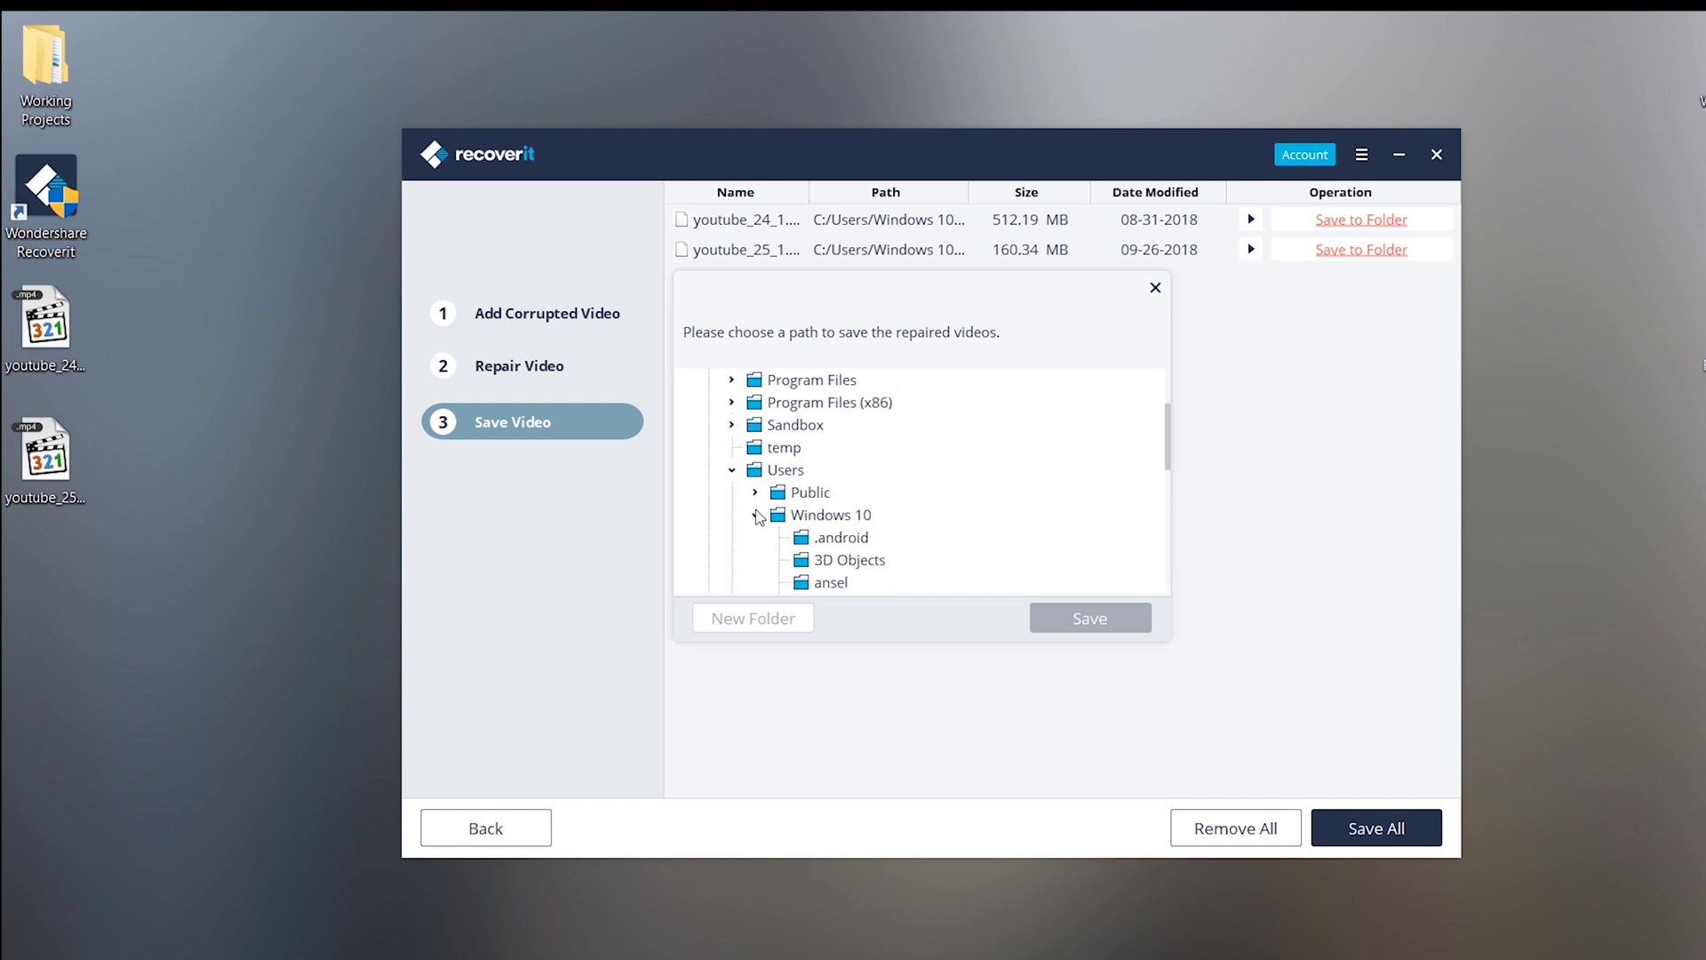
scroll(759, 517, down, 3)
click(780, 515)
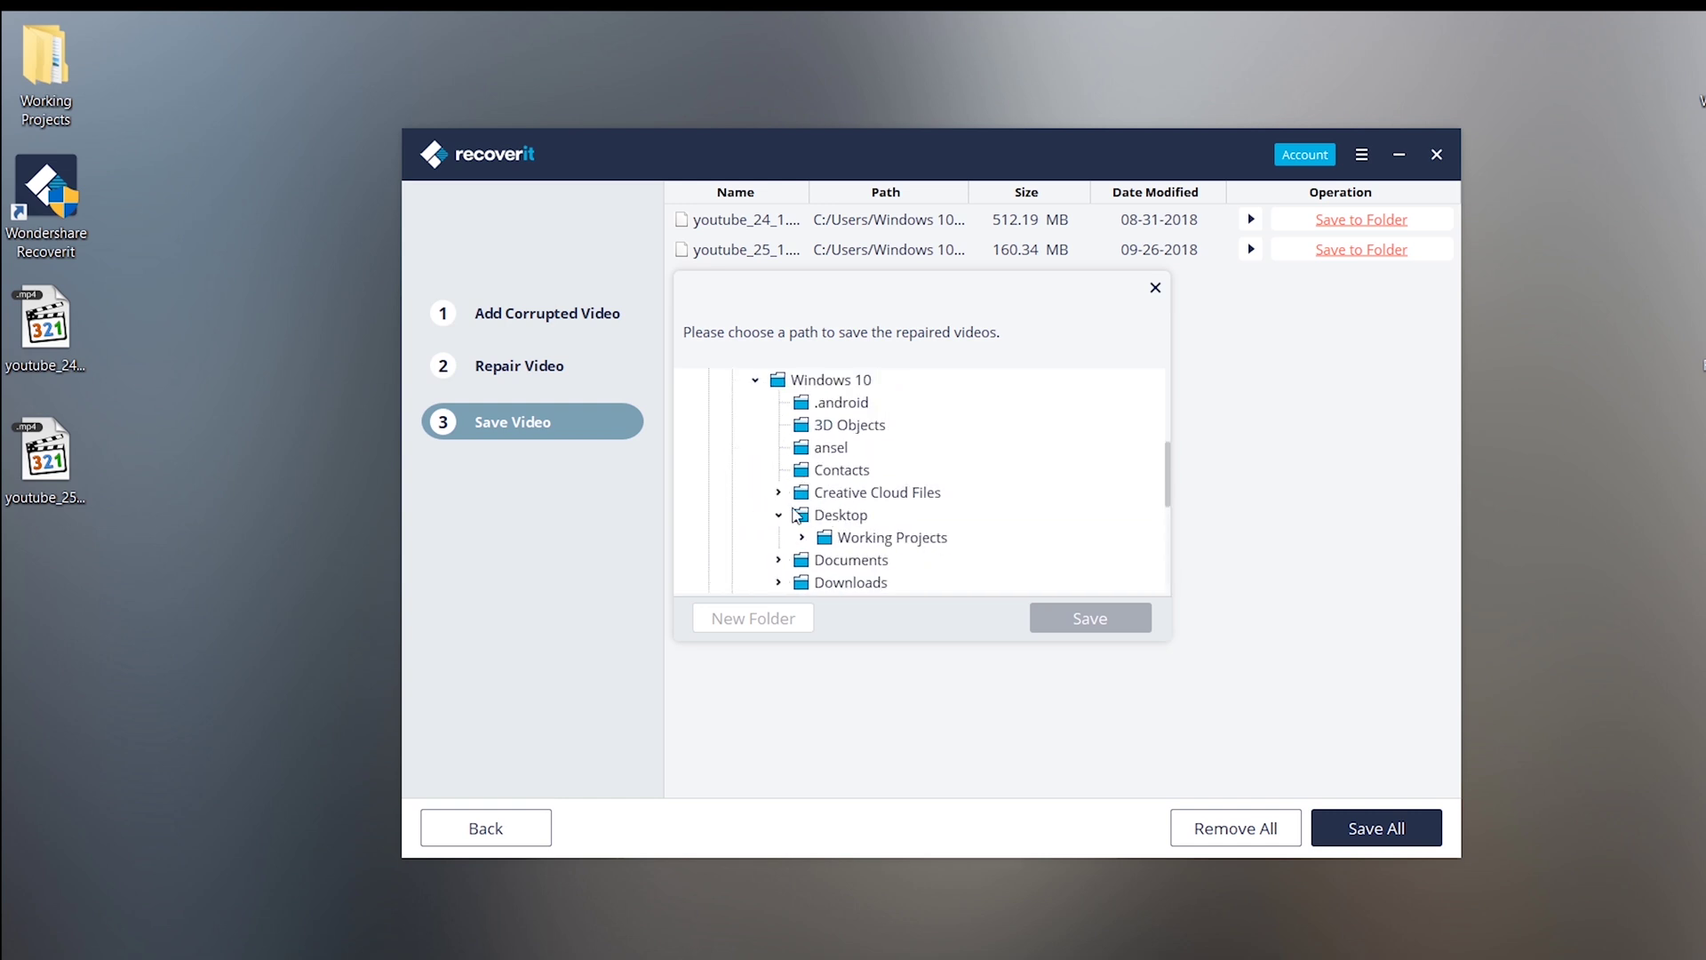
click(845, 520)
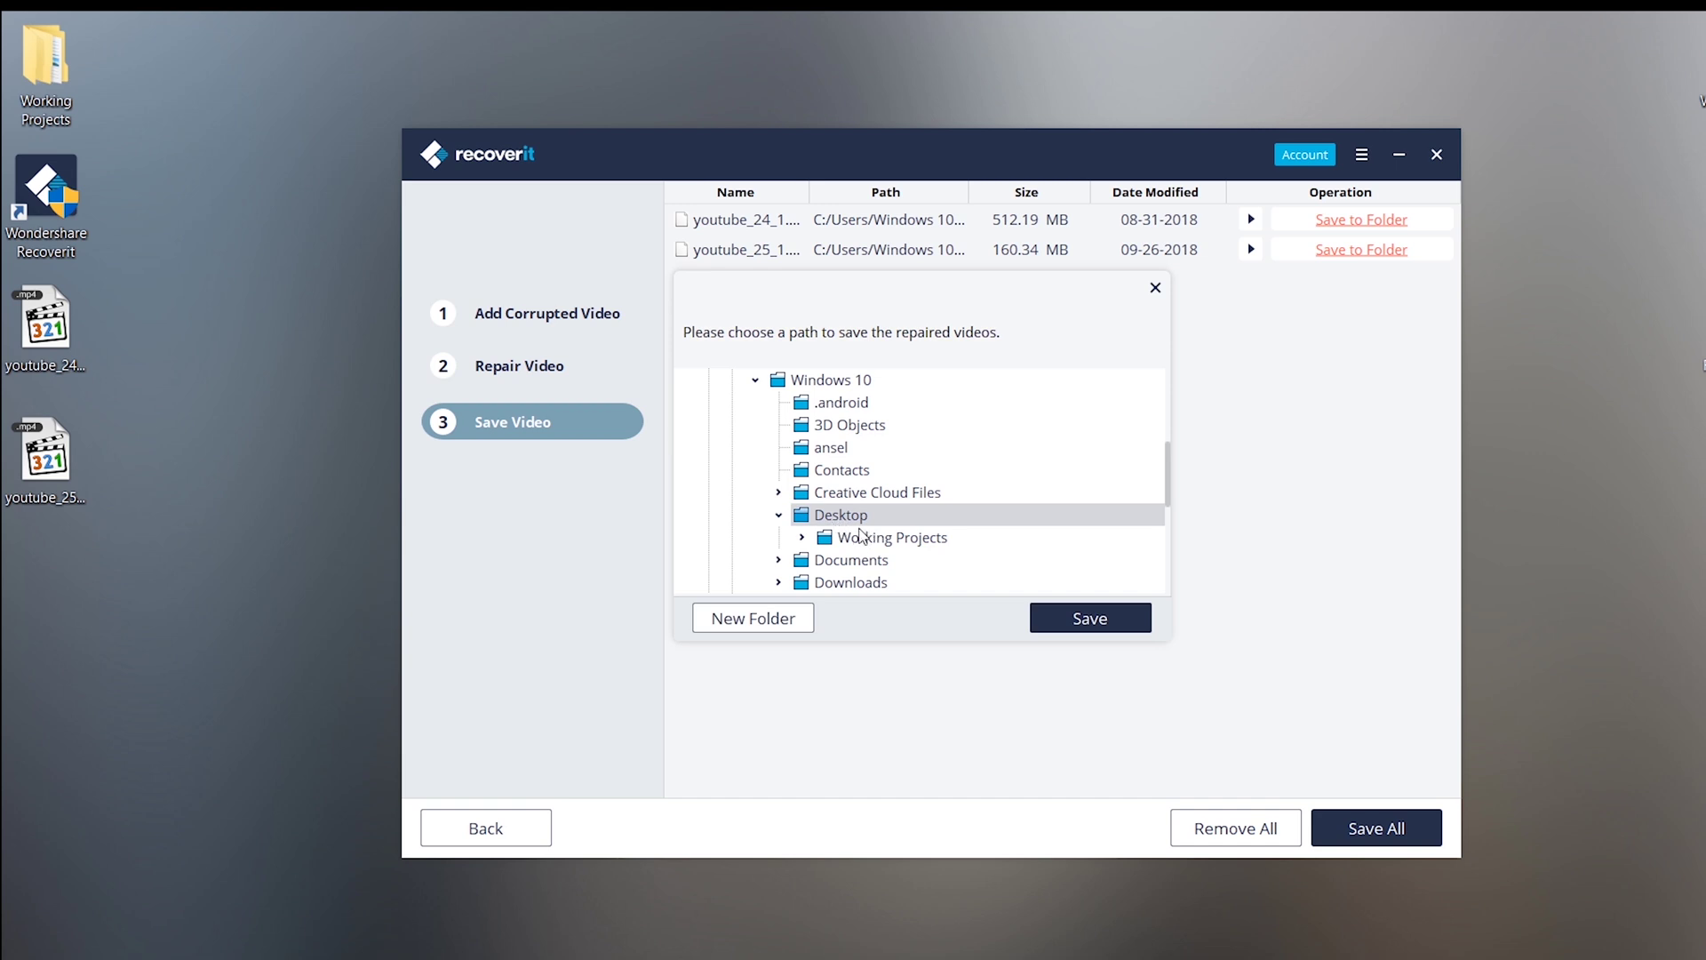
click(1087, 619)
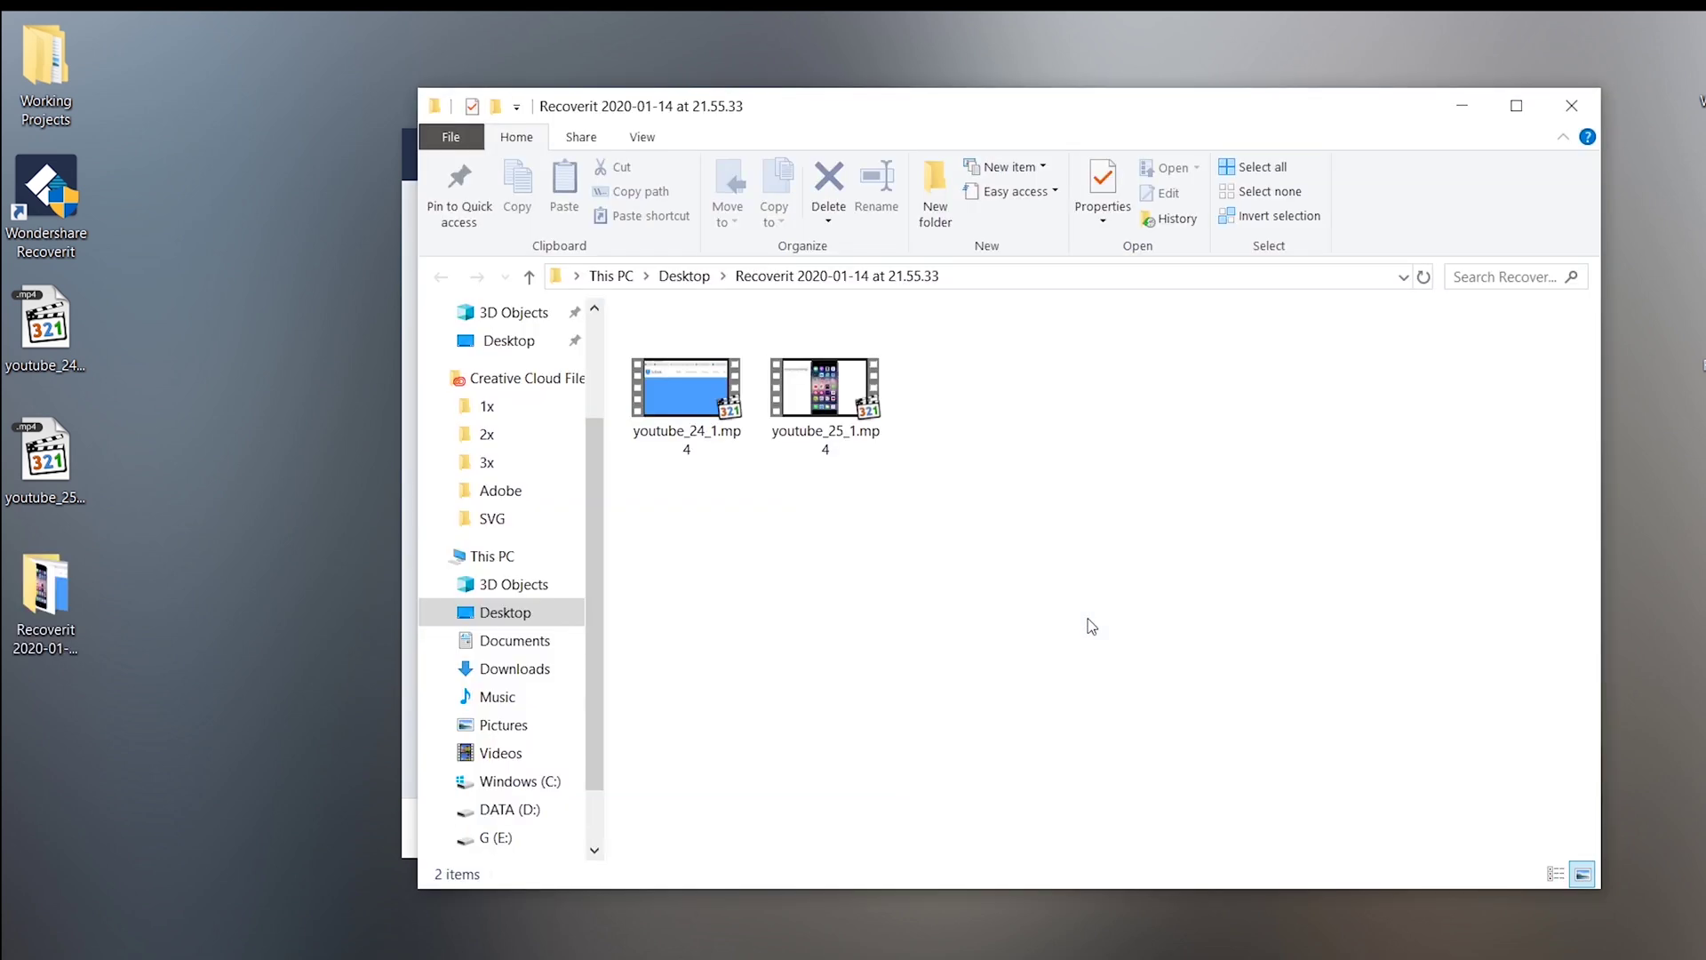
- Dismiss Recoverit's save message, minimize it, and select the repaired youtube_24_1.mp4 in Explorer
drag(795, 129, 953, 639)
click(922, 551)
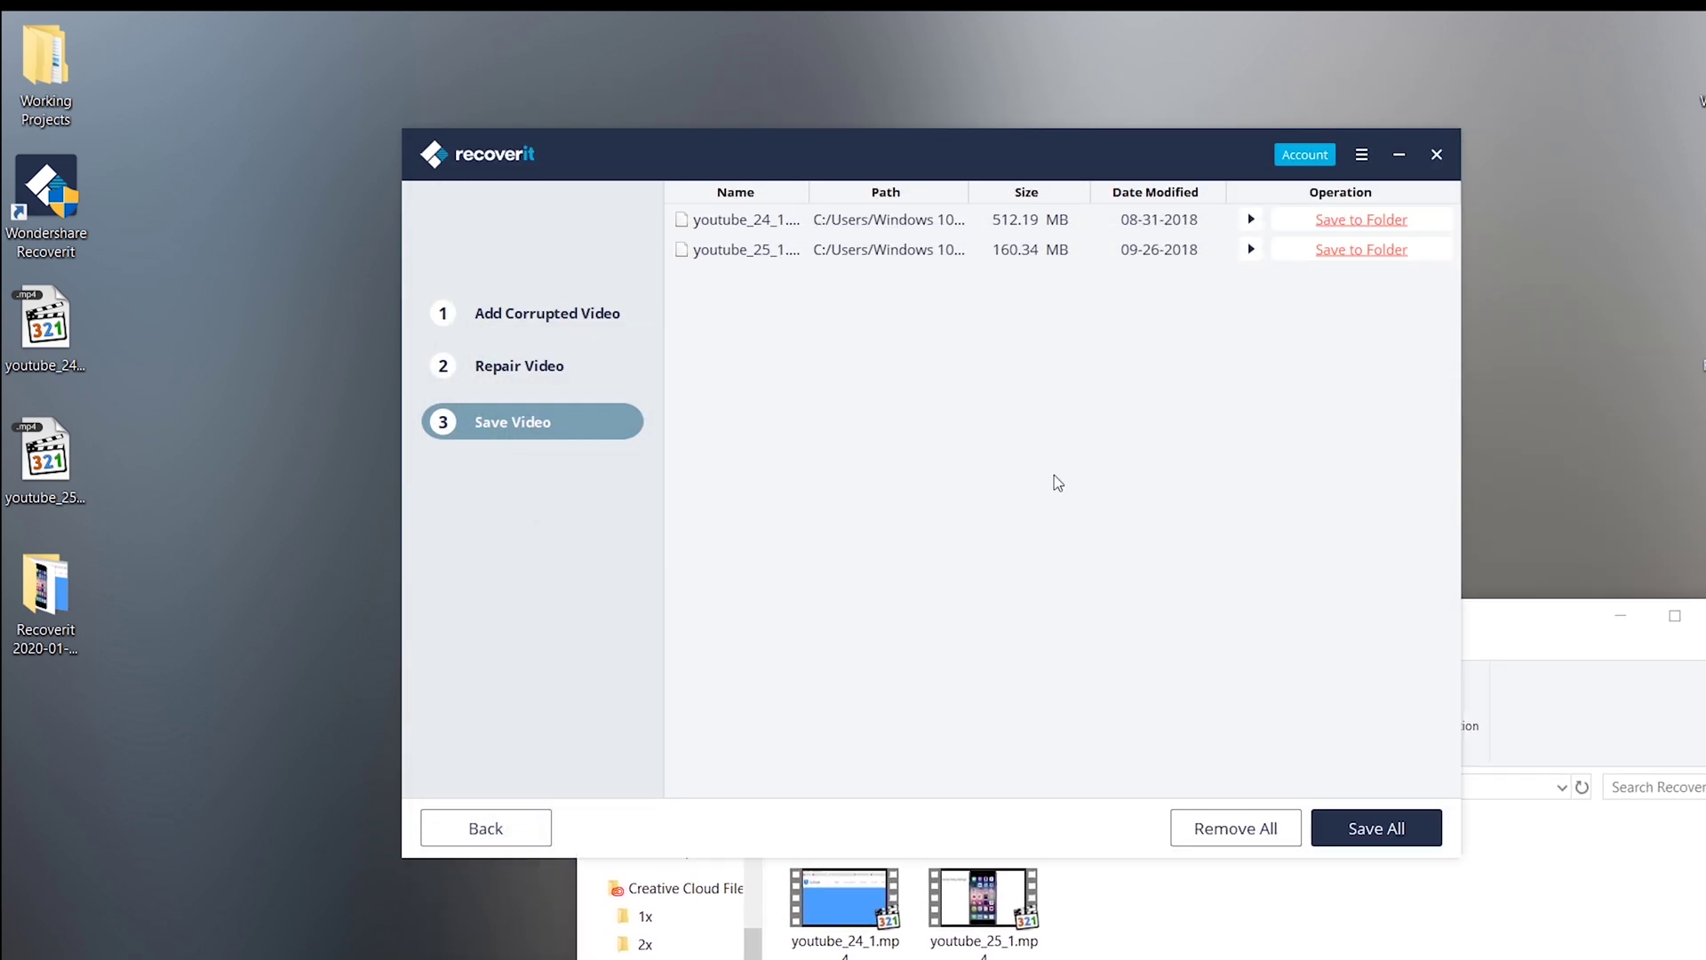
click(1407, 160)
drag(1310, 622, 1113, 99)
drag(824, 548, 614, 520)
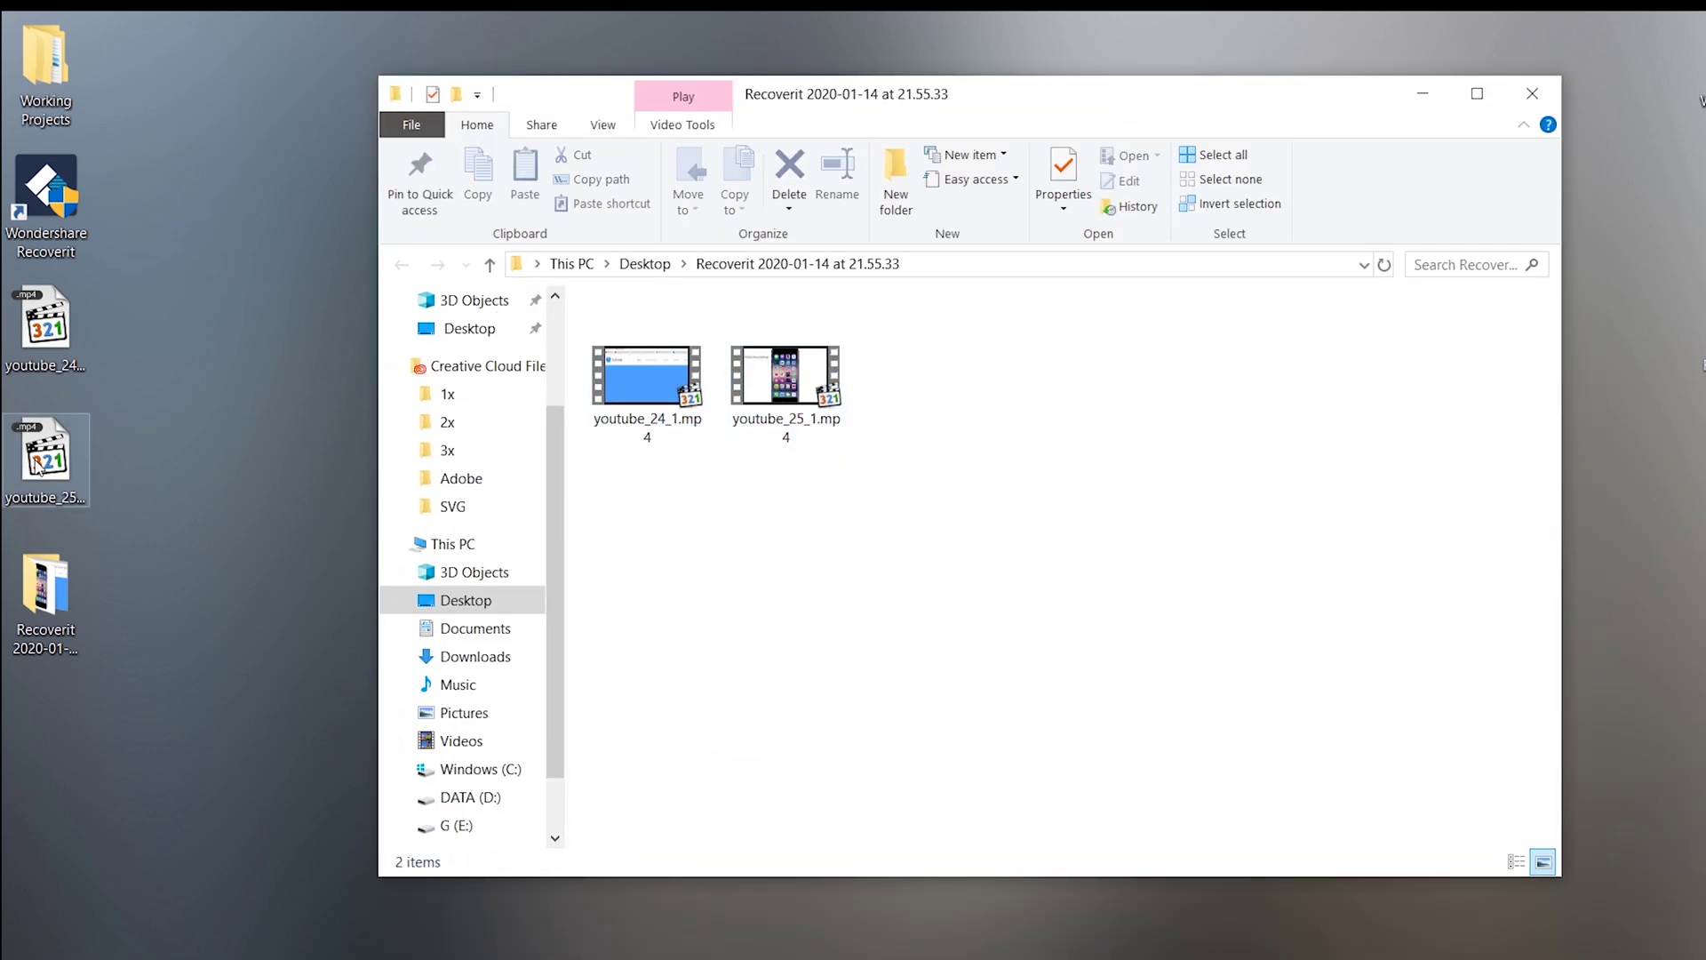
click(44, 329)
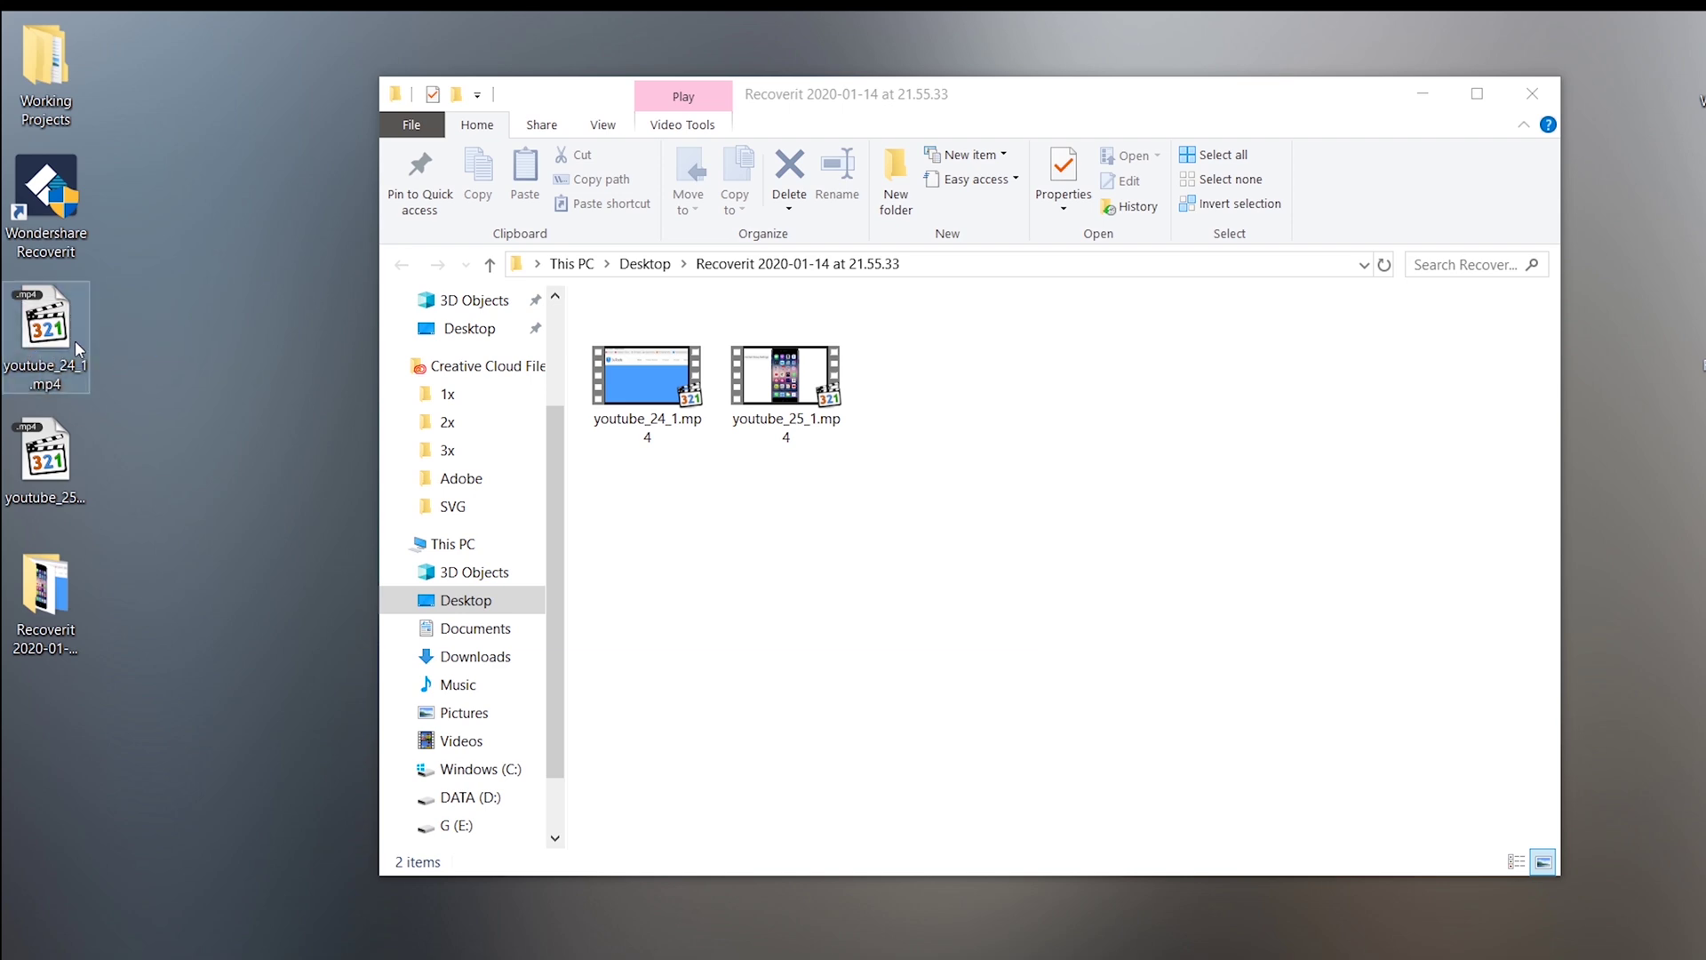
drag(653, 520, 644, 425)
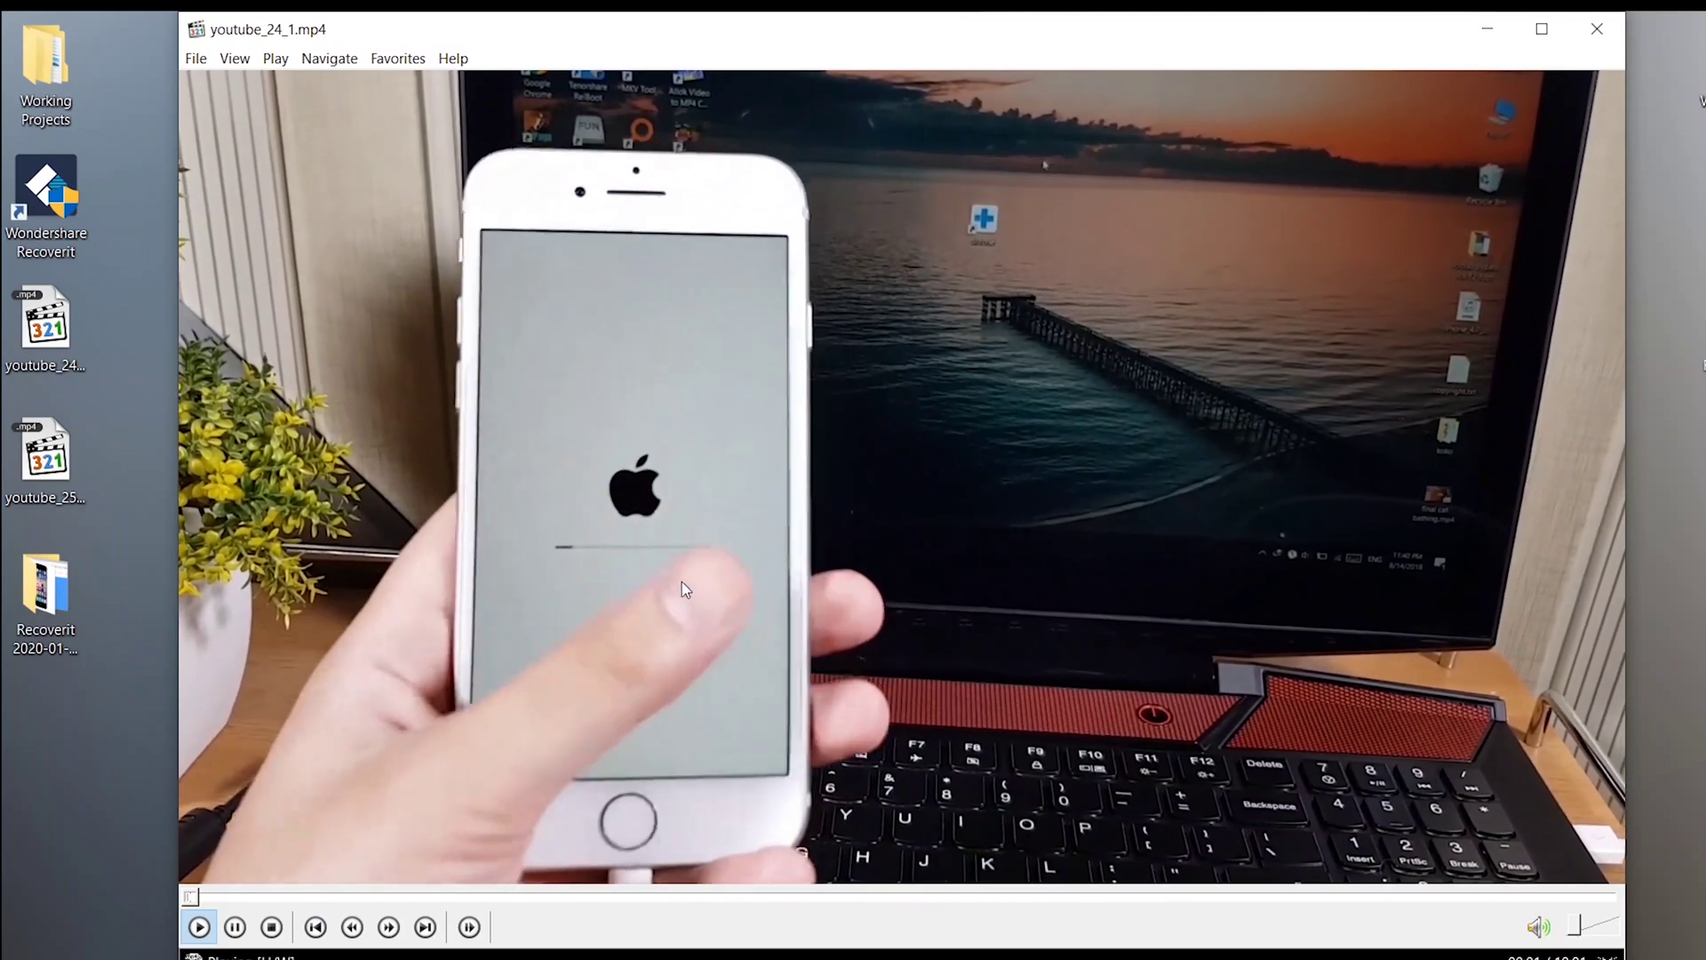
- Skip through youtube_24_1.mp4 to near its end, then close the player
click(429, 895)
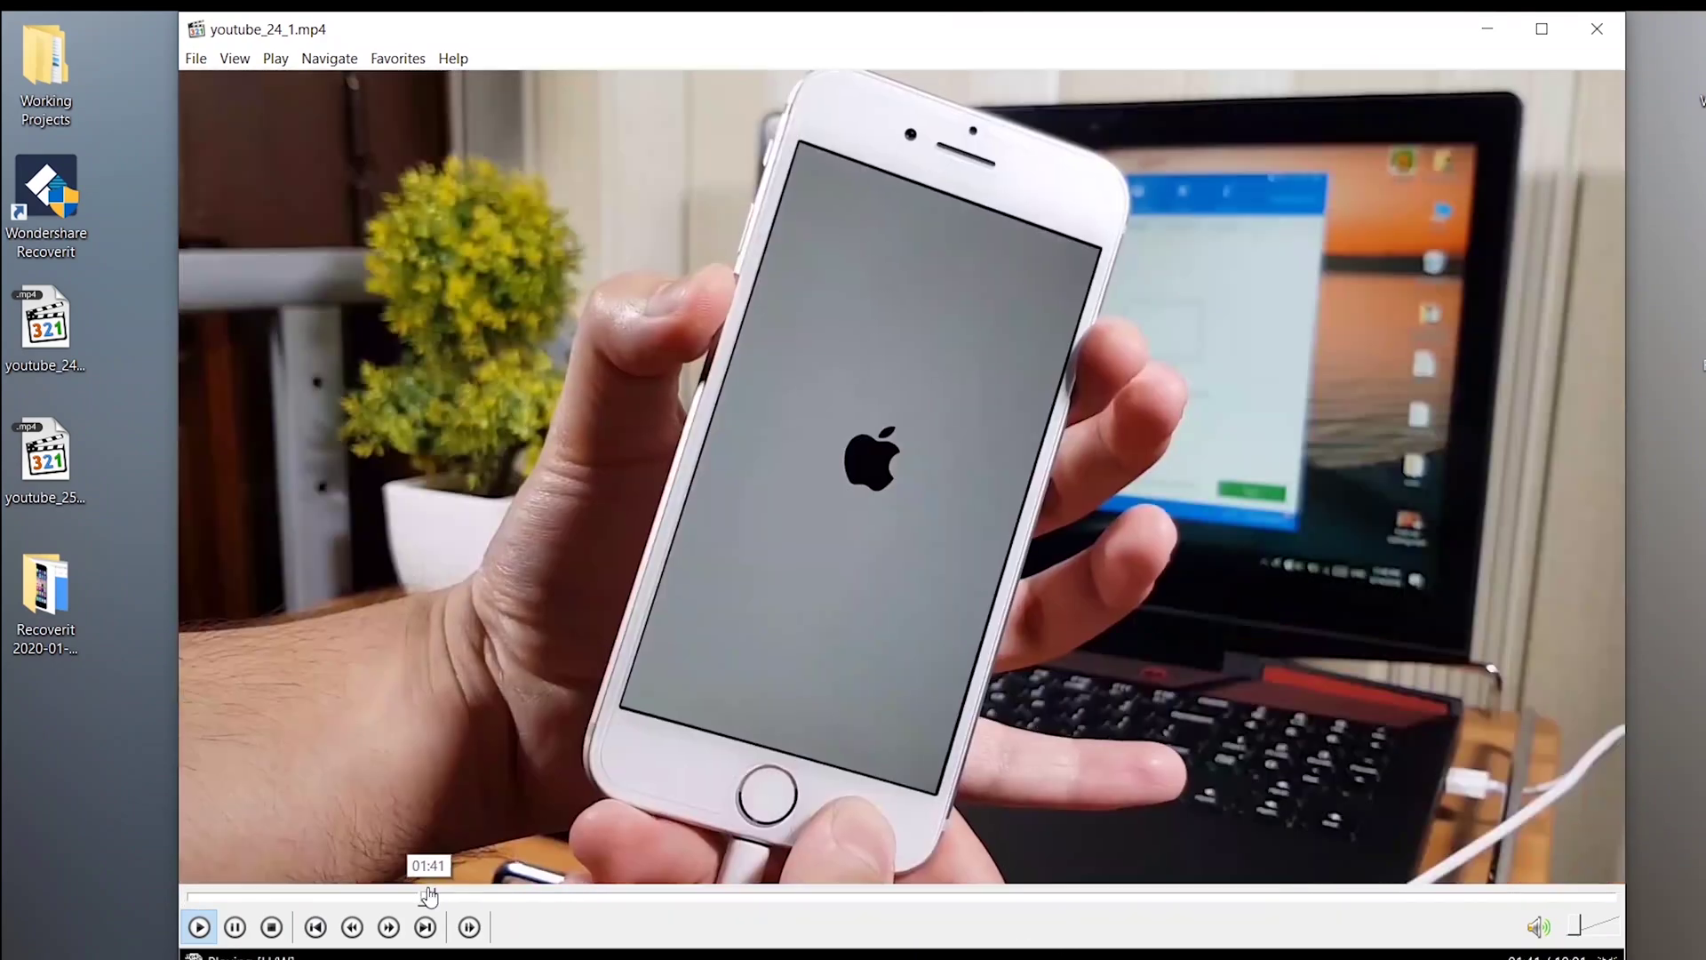
click(1308, 896)
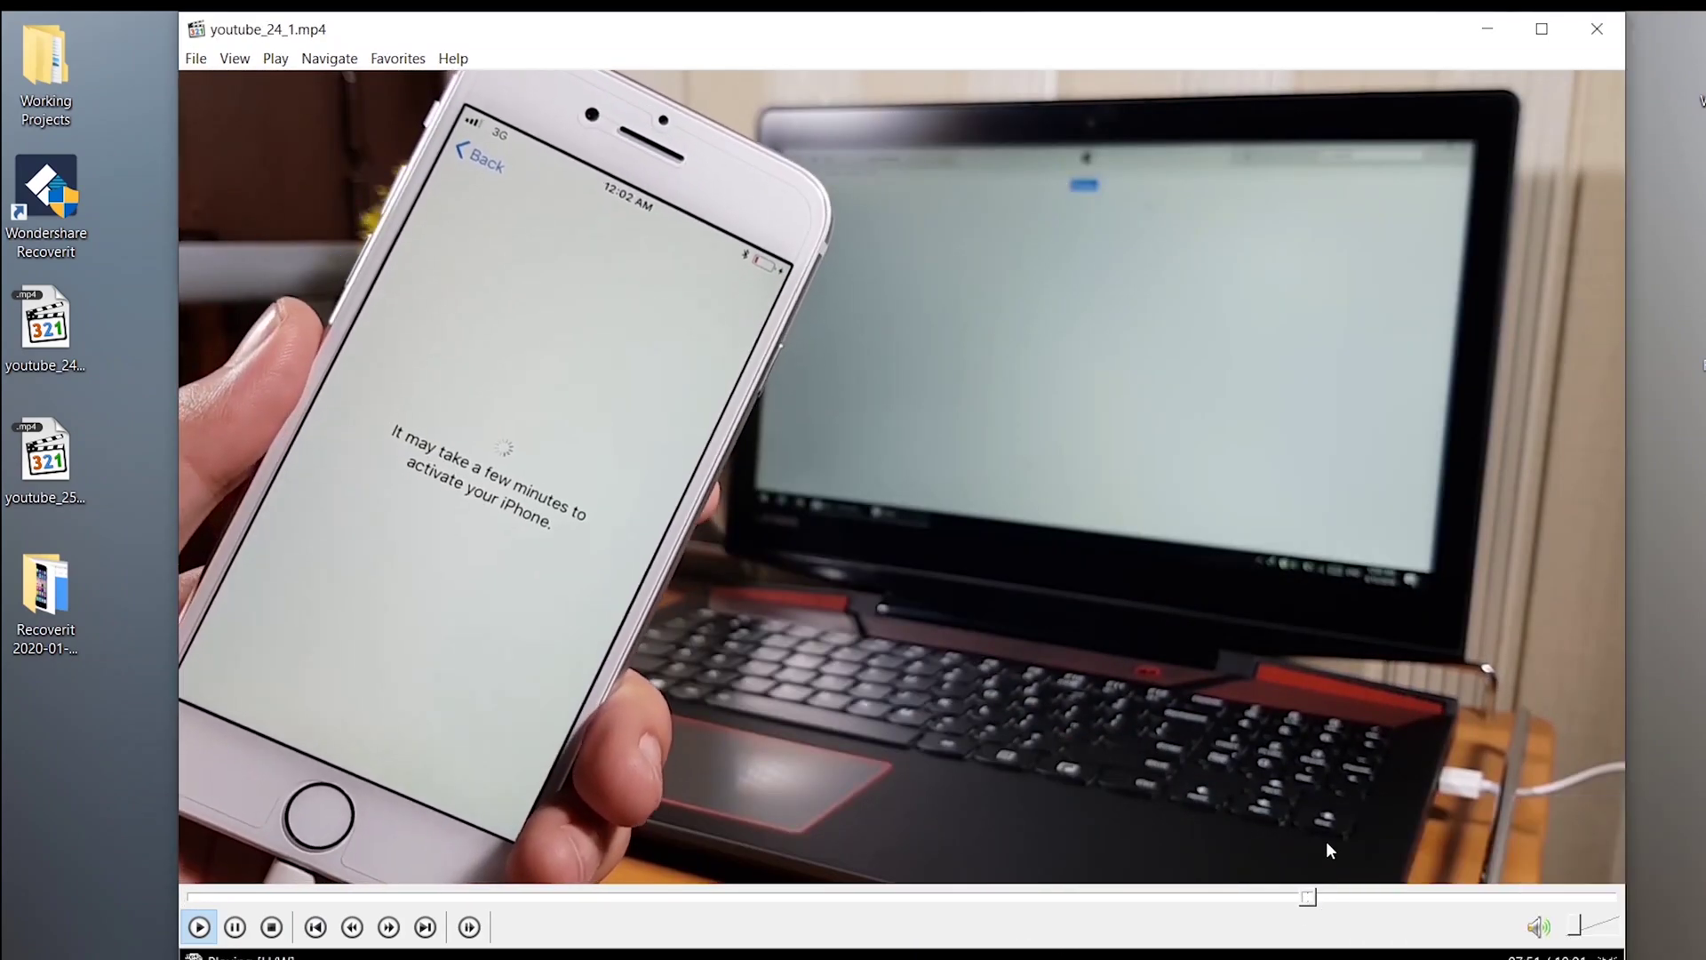
click(1398, 896)
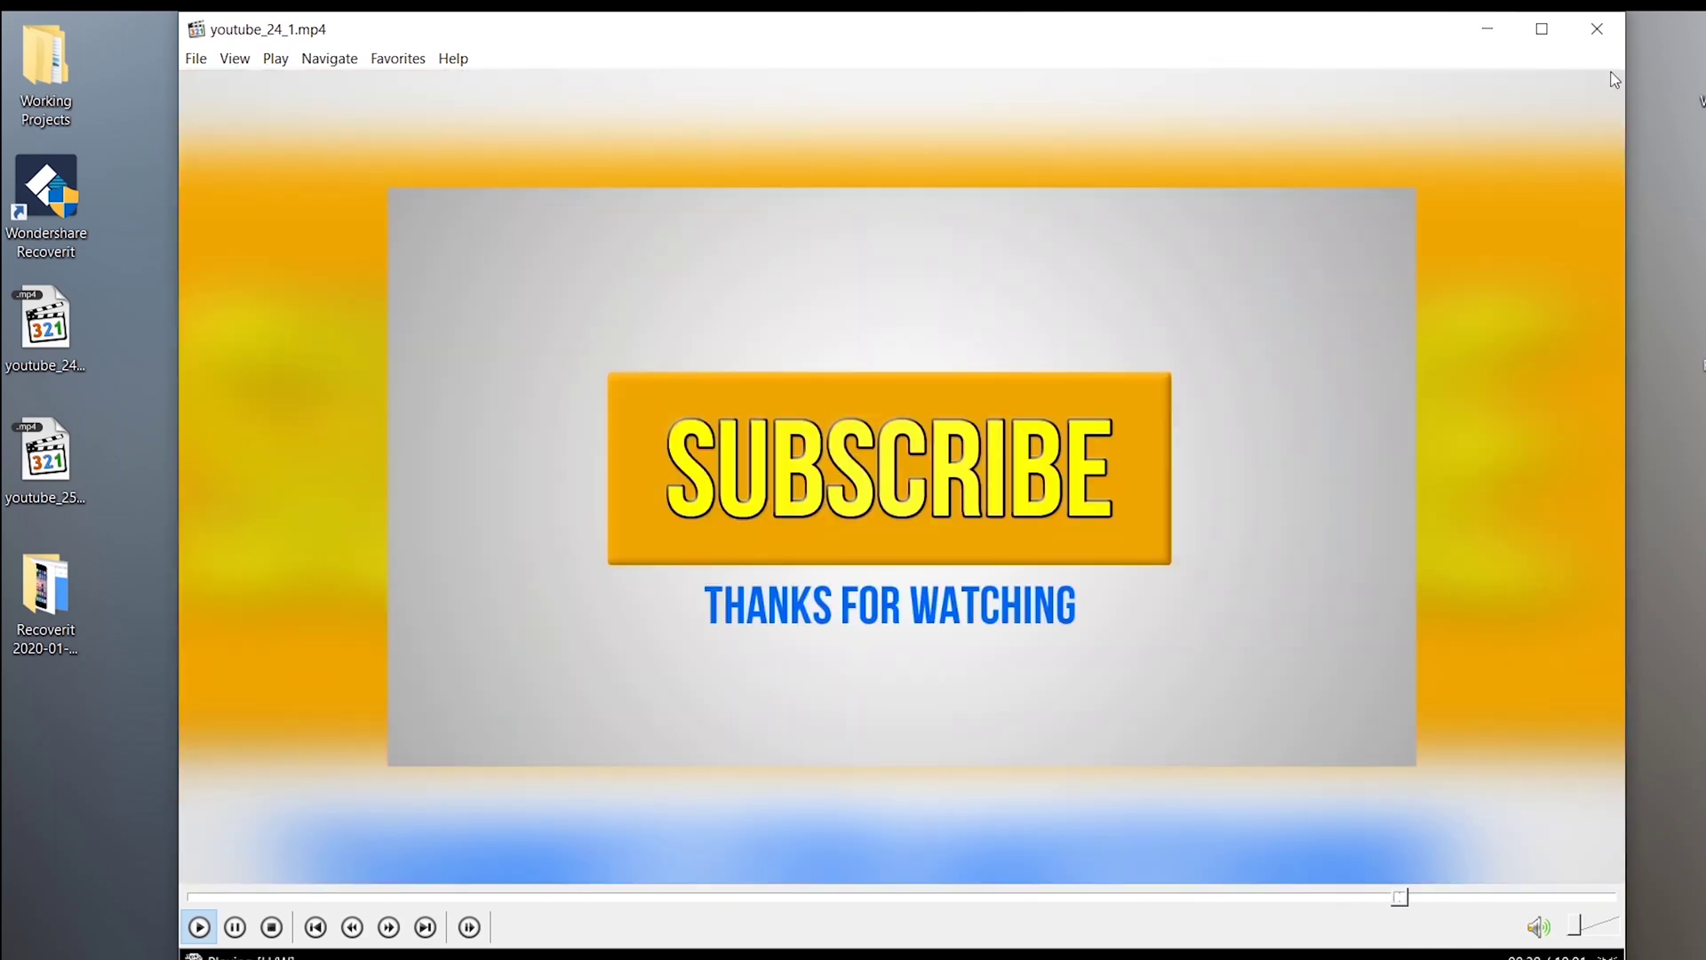
click(1597, 29)
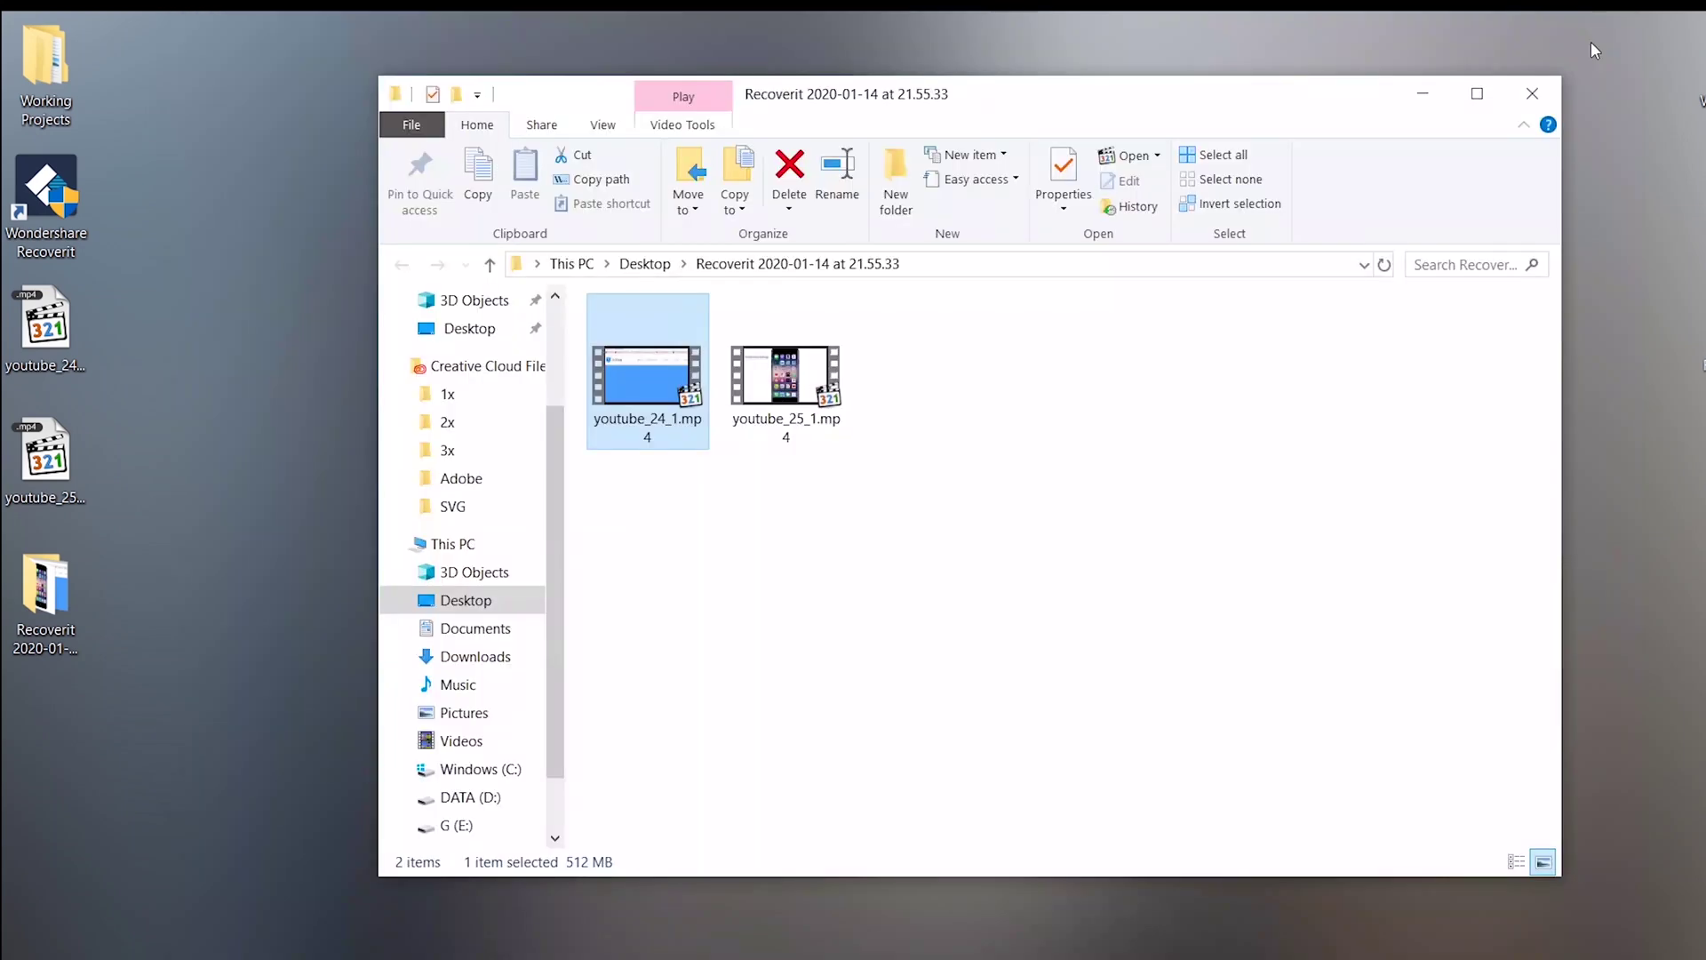
- Open the repaired youtube_25_1.mp4 in Media Player Classic
click(757, 411)
drag(162, 453, 105, 487)
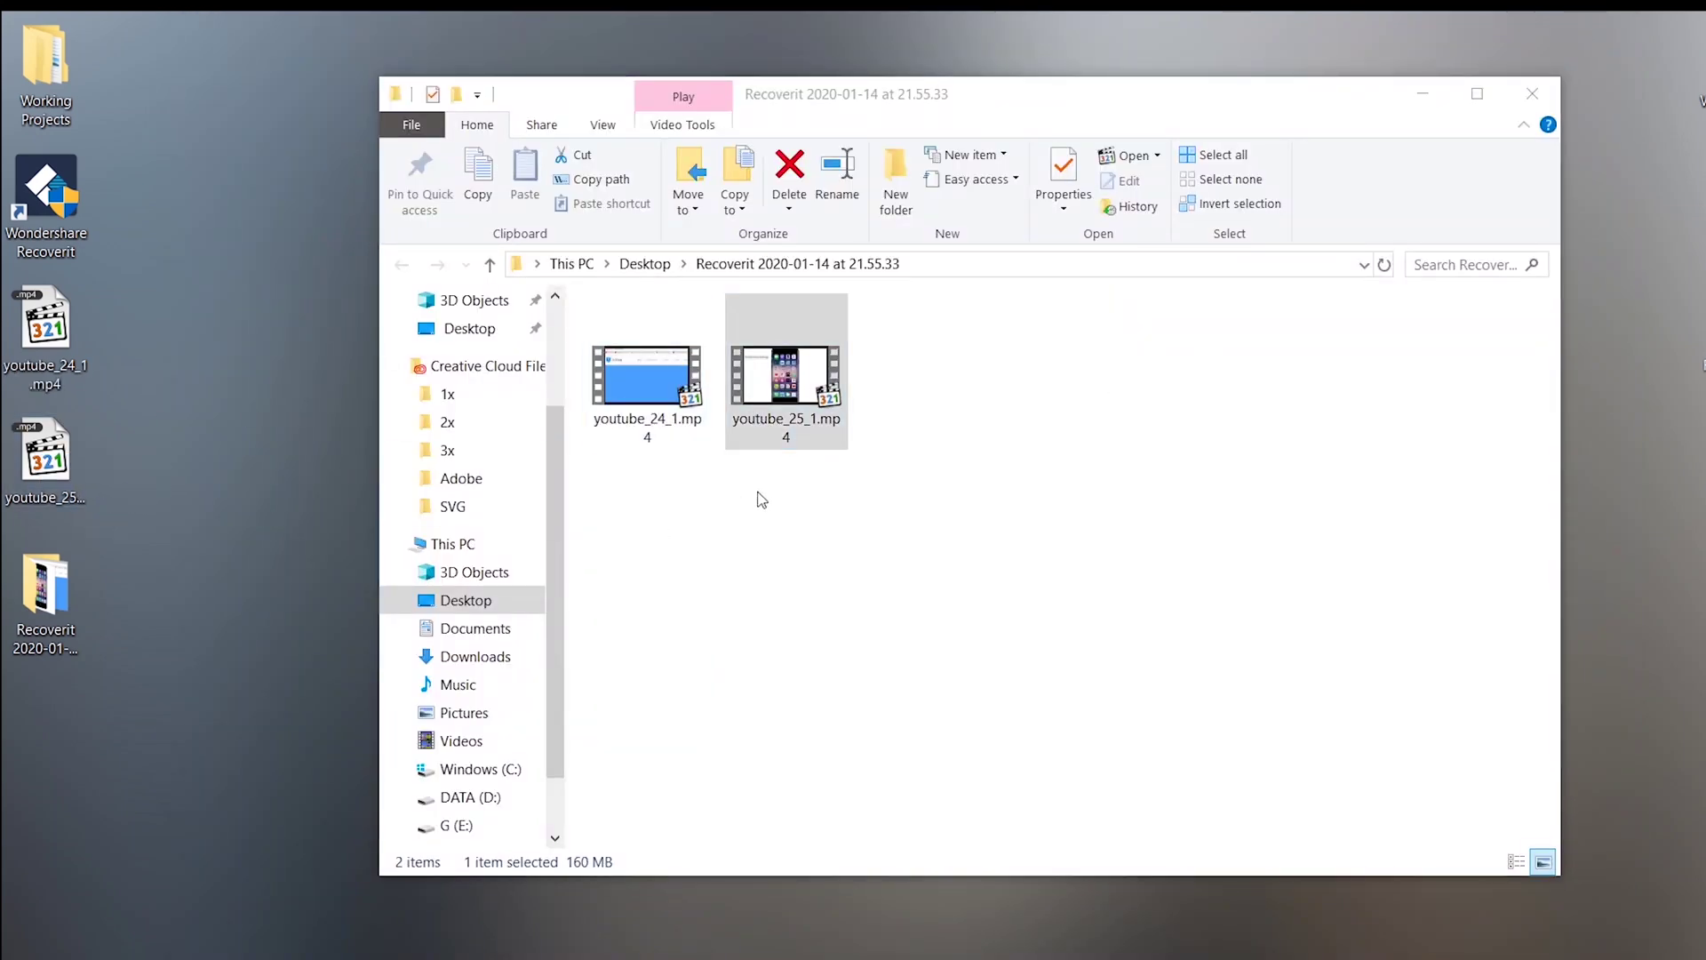
double_click(805, 414)
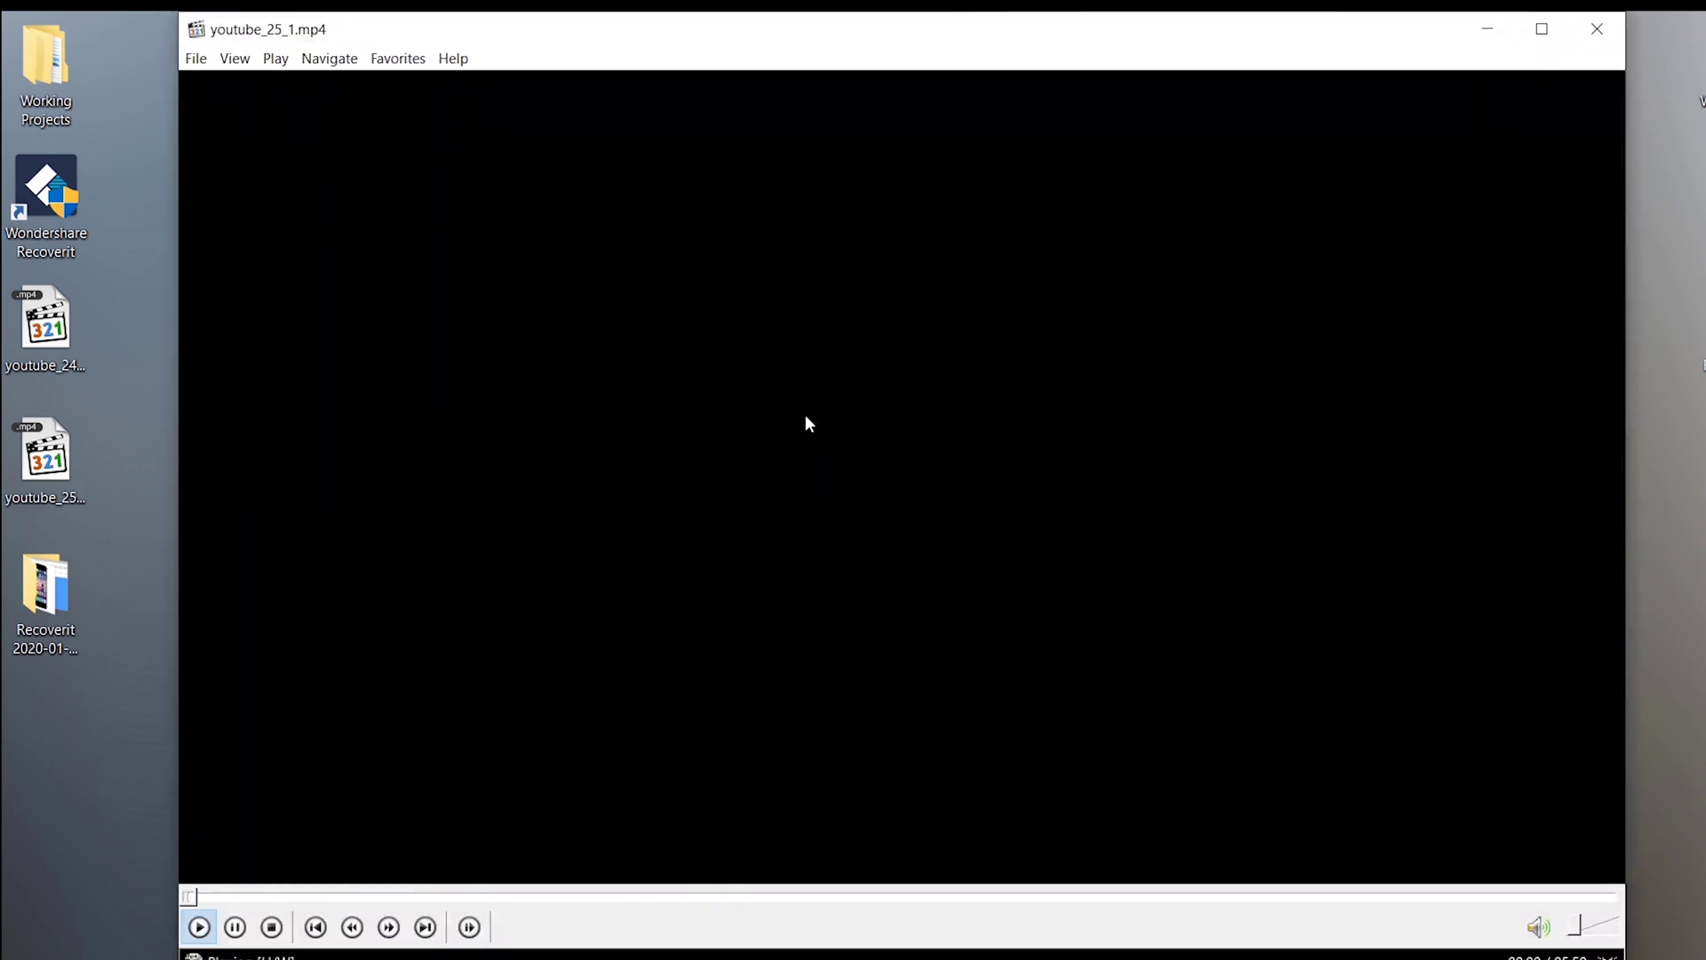
- Skip to the middle of the repaired youtube_25_1.mp4 to check that it plays clearly
click(845, 895)
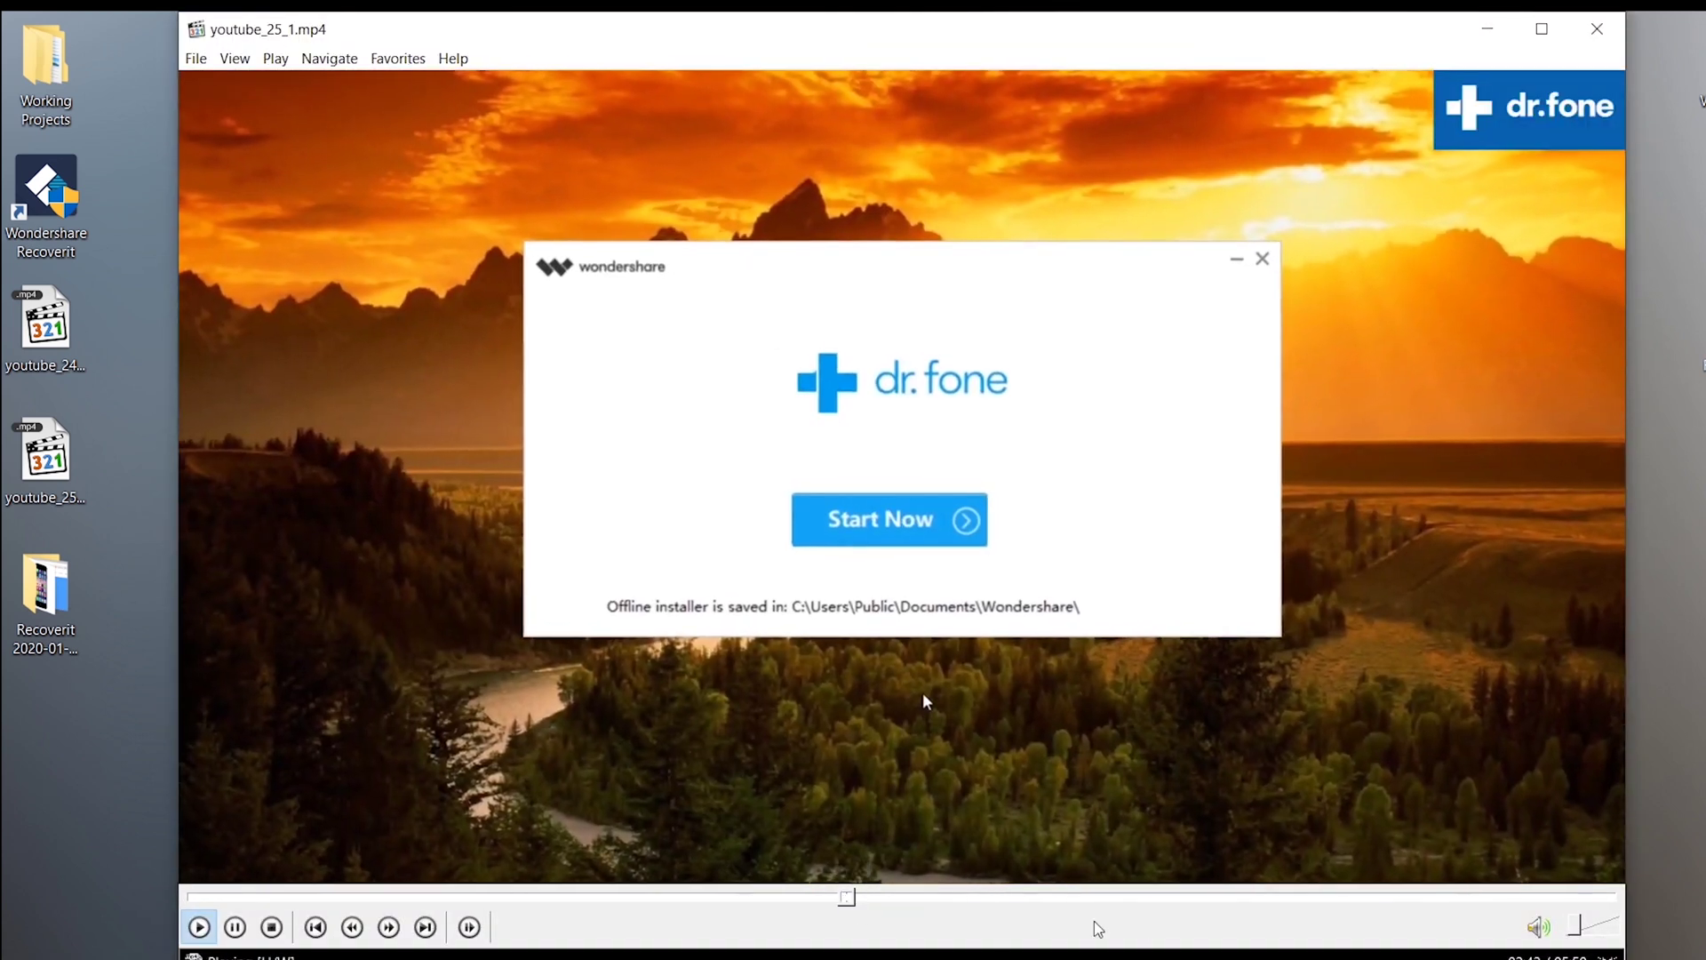